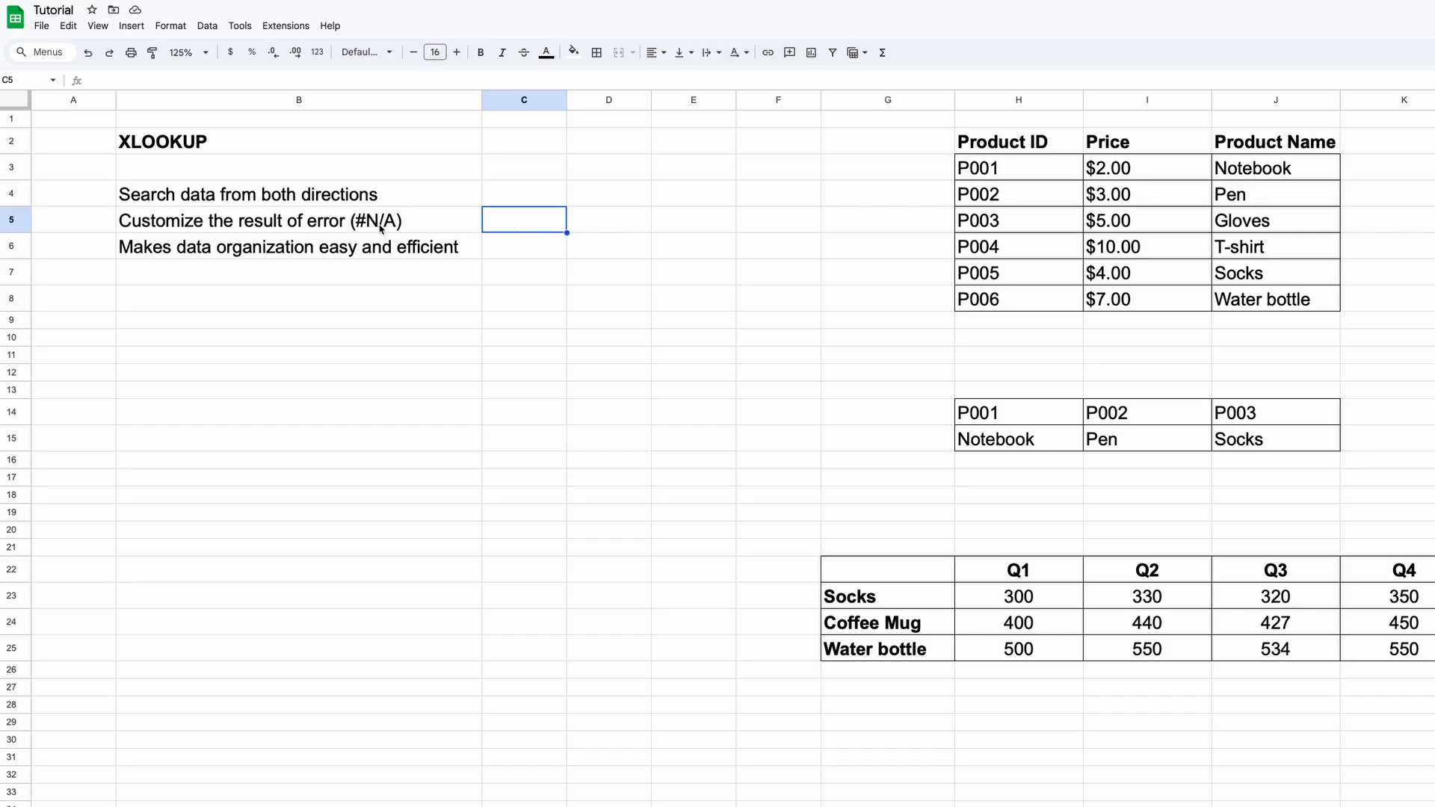
# Add the headers "Product ID" in I2 and "Product Name" in J2 beside the product table
pyautogui.click(548, 253)
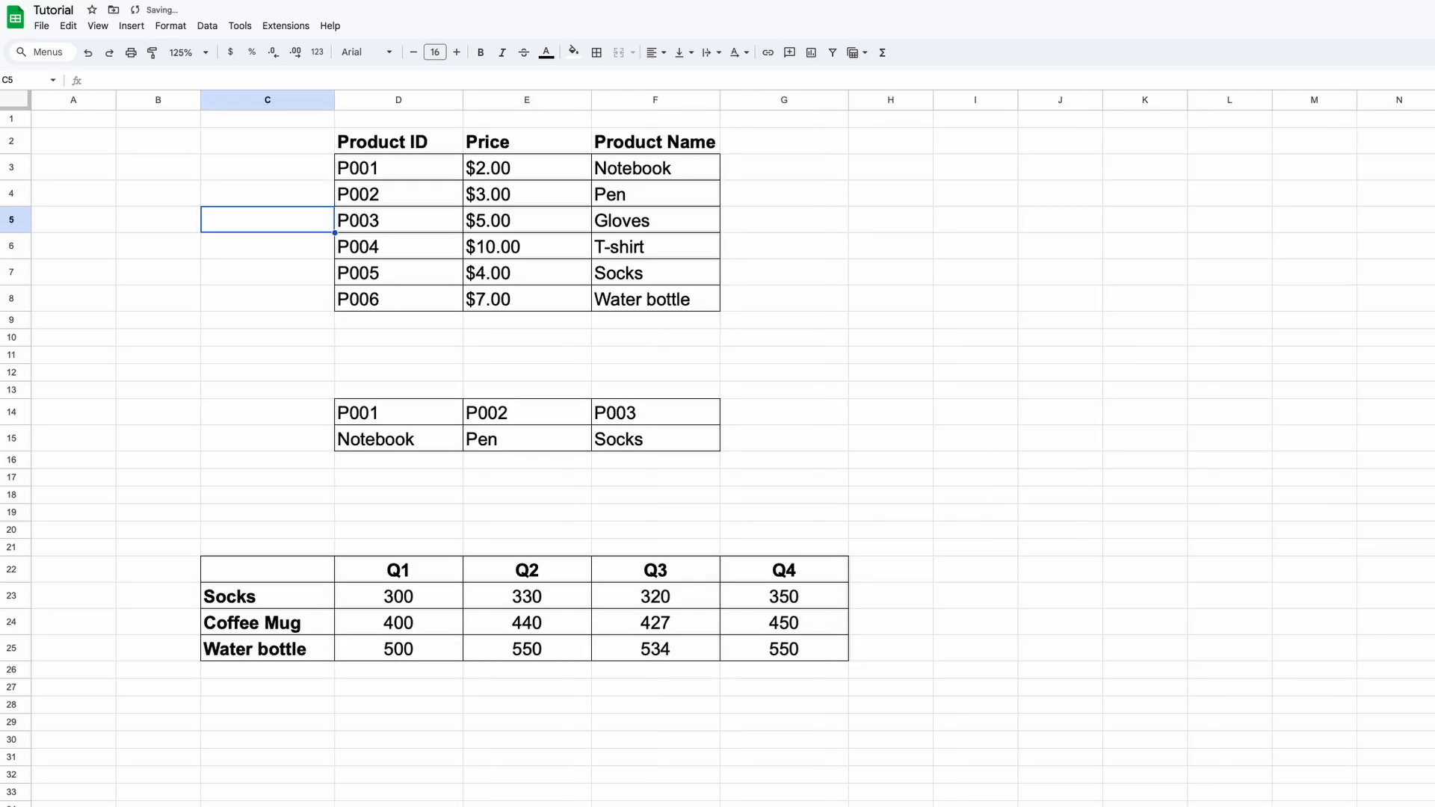
pyautogui.hscroll(3, 909, 311)
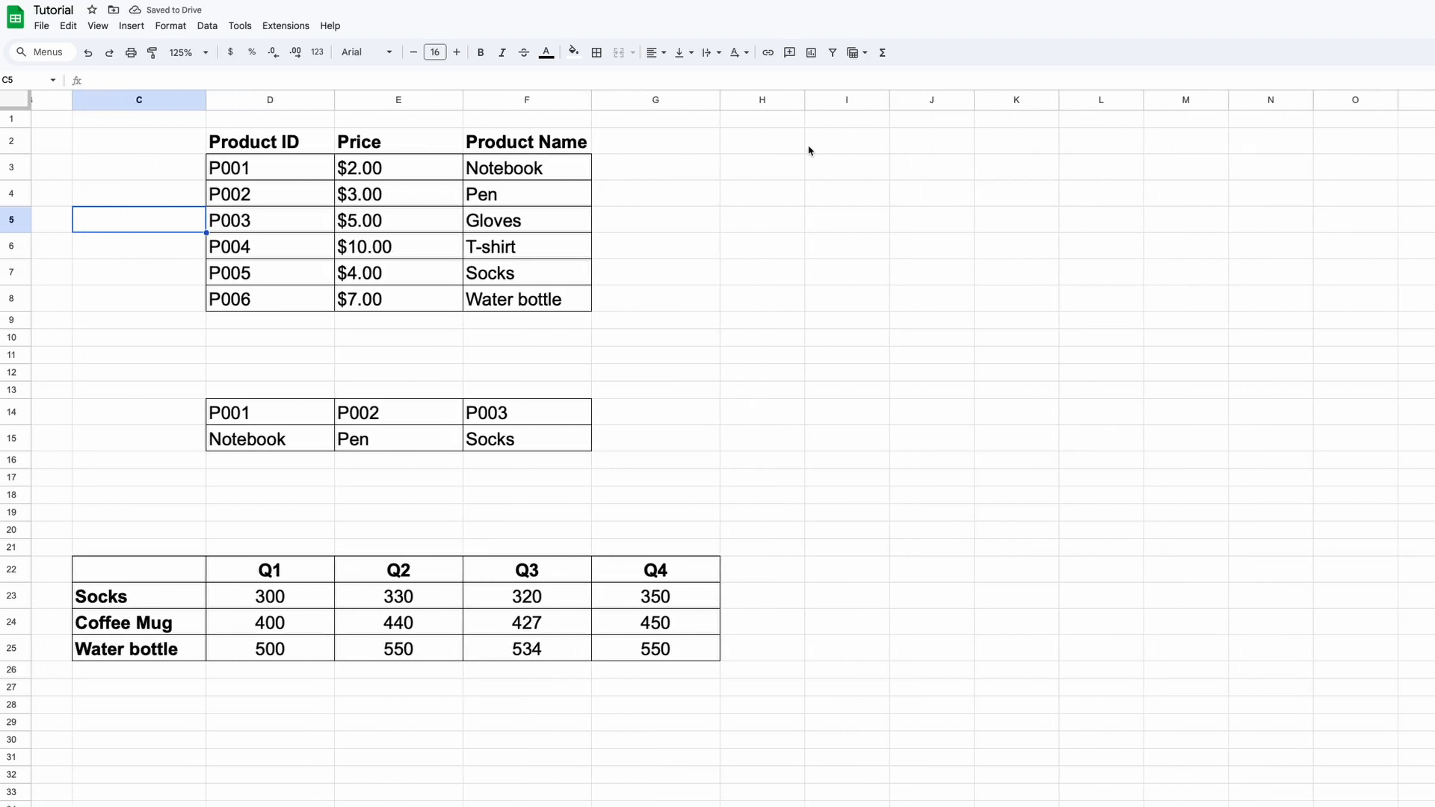
pyautogui.click(833, 150)
pyautogui.write('Product ID')
pyautogui.press('Return')
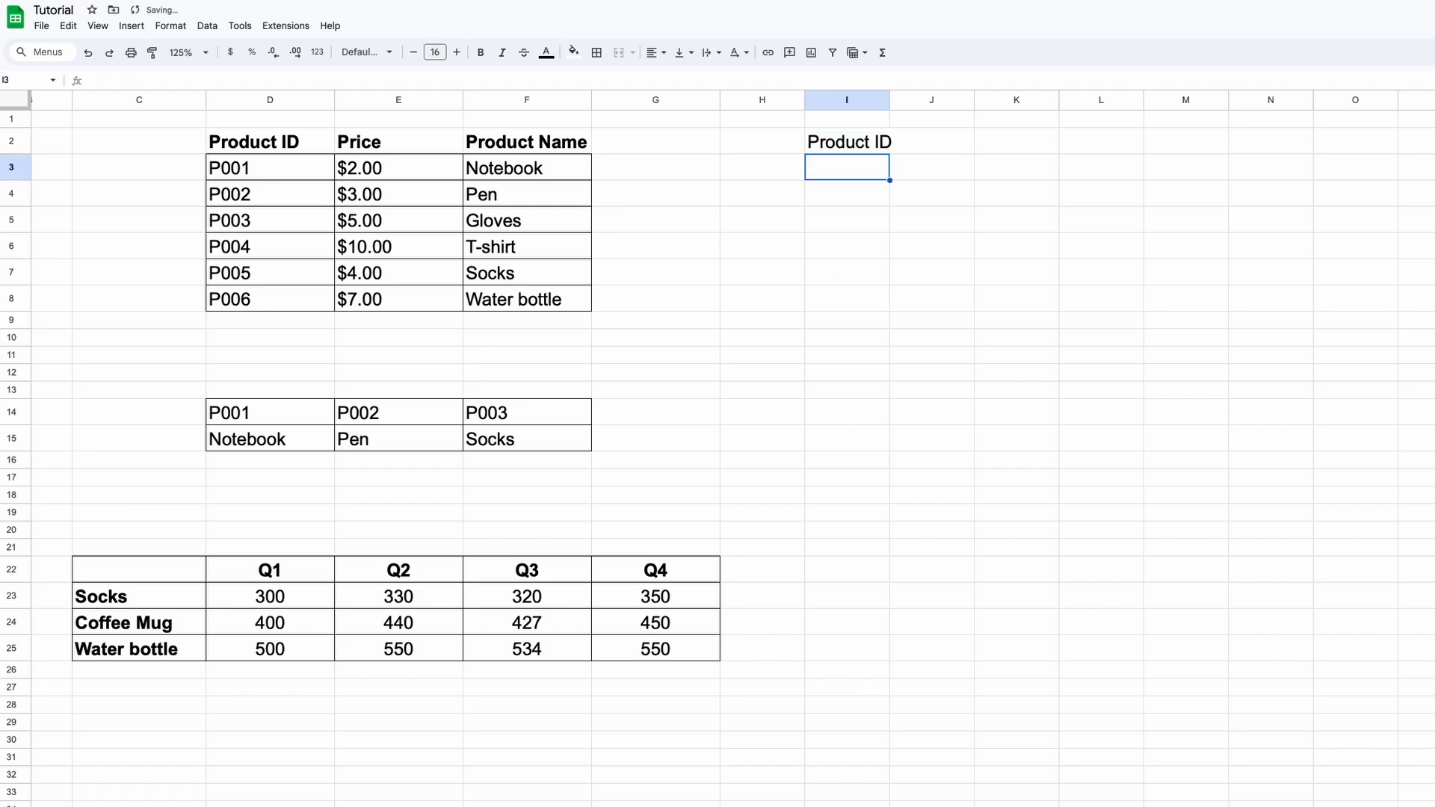
pyautogui.press('Up')
pyautogui.press('Right')
pyautogui.write('Product Name')
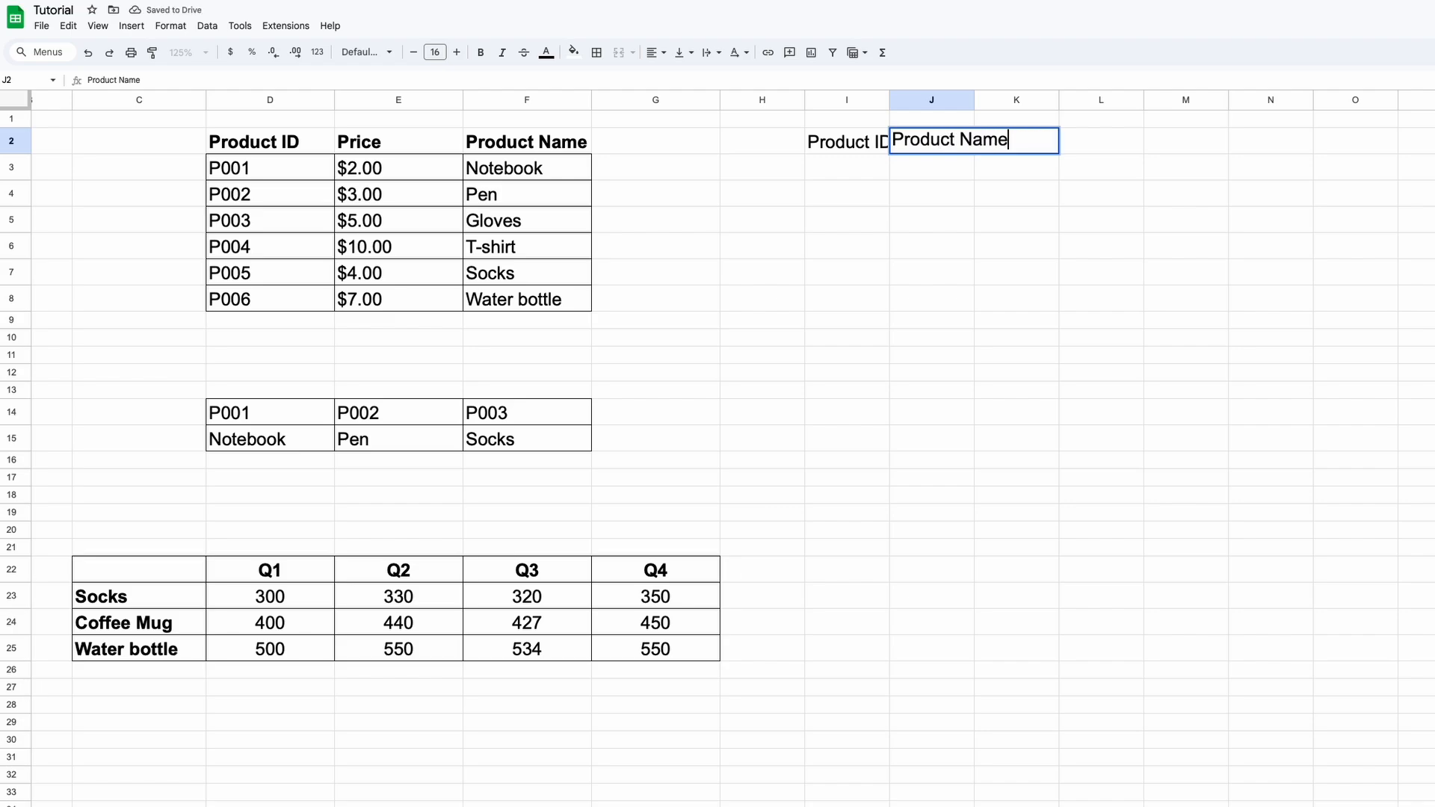
pyautogui.press('Return')
# Bold the two headers in I2:J2 and widen columns I and J so the text fits
pyautogui.press('Up')
pyautogui.hotkey('shift', 'Left')
pyautogui.hotkey('ctrl', 'b')
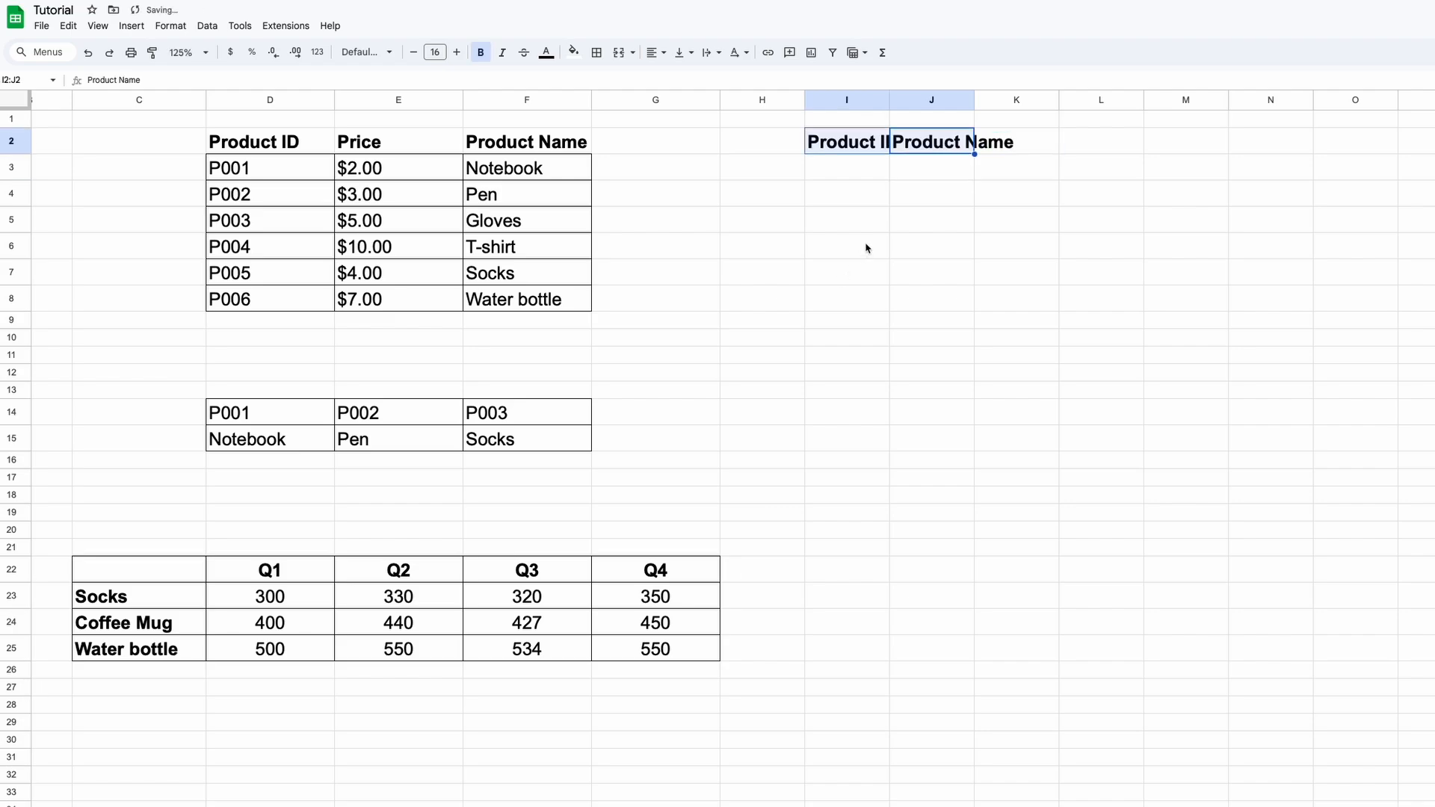
pyautogui.moveTo(890, 101); pyautogui.dragTo(1093, 101)
pyautogui.click(923, 145)
pyautogui.click(998, 192)
# Fill the lookup area I2:J3 with a light yellow background
pyautogui.moveTo(867, 142); pyautogui.dragTo(1009, 168)
pyautogui.click(573, 52)
pyautogui.click(624, 131)
# Enter P001 in I3 as the product ID to look up
pyautogui.click(910, 177)
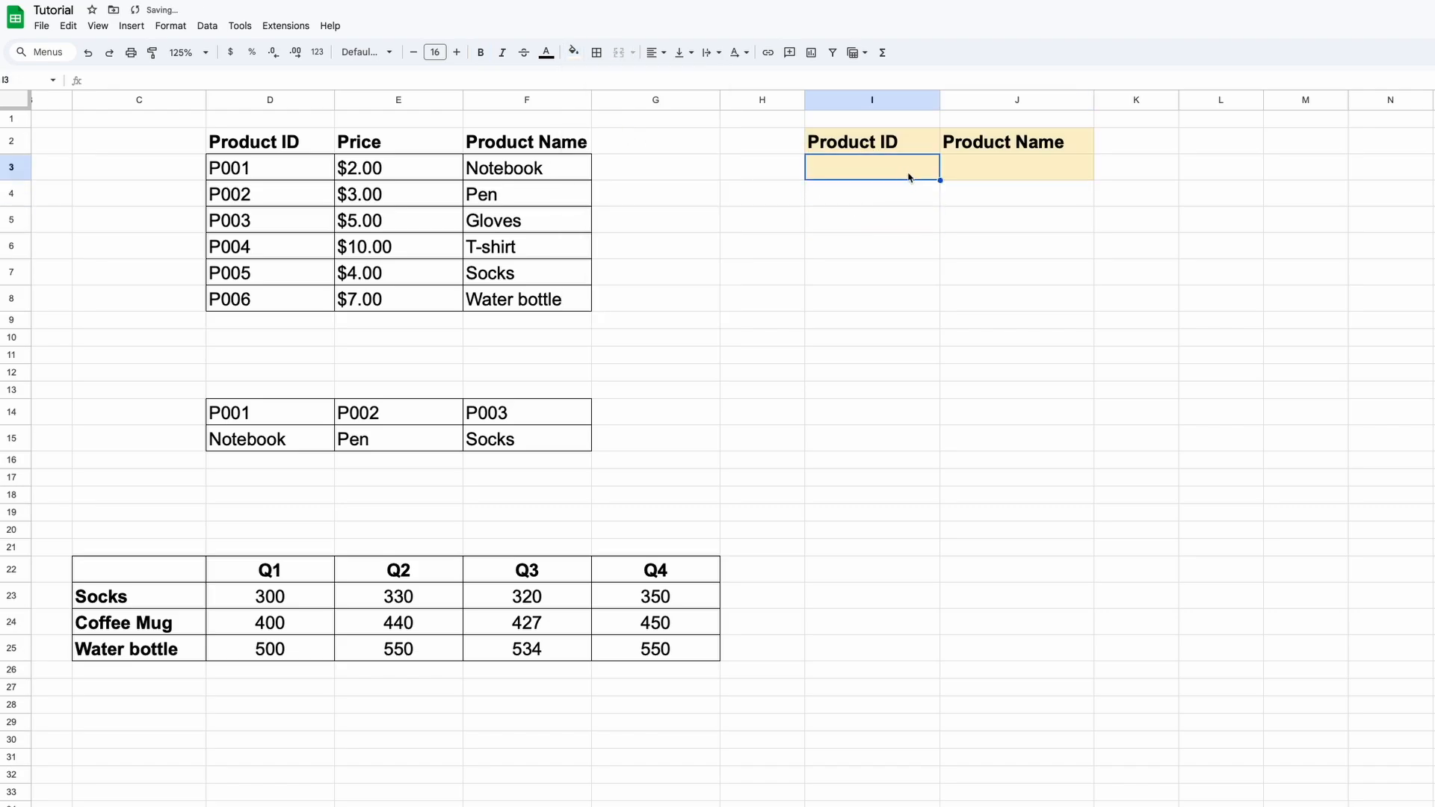
pyautogui.write('P001')
pyautogui.press('Return')
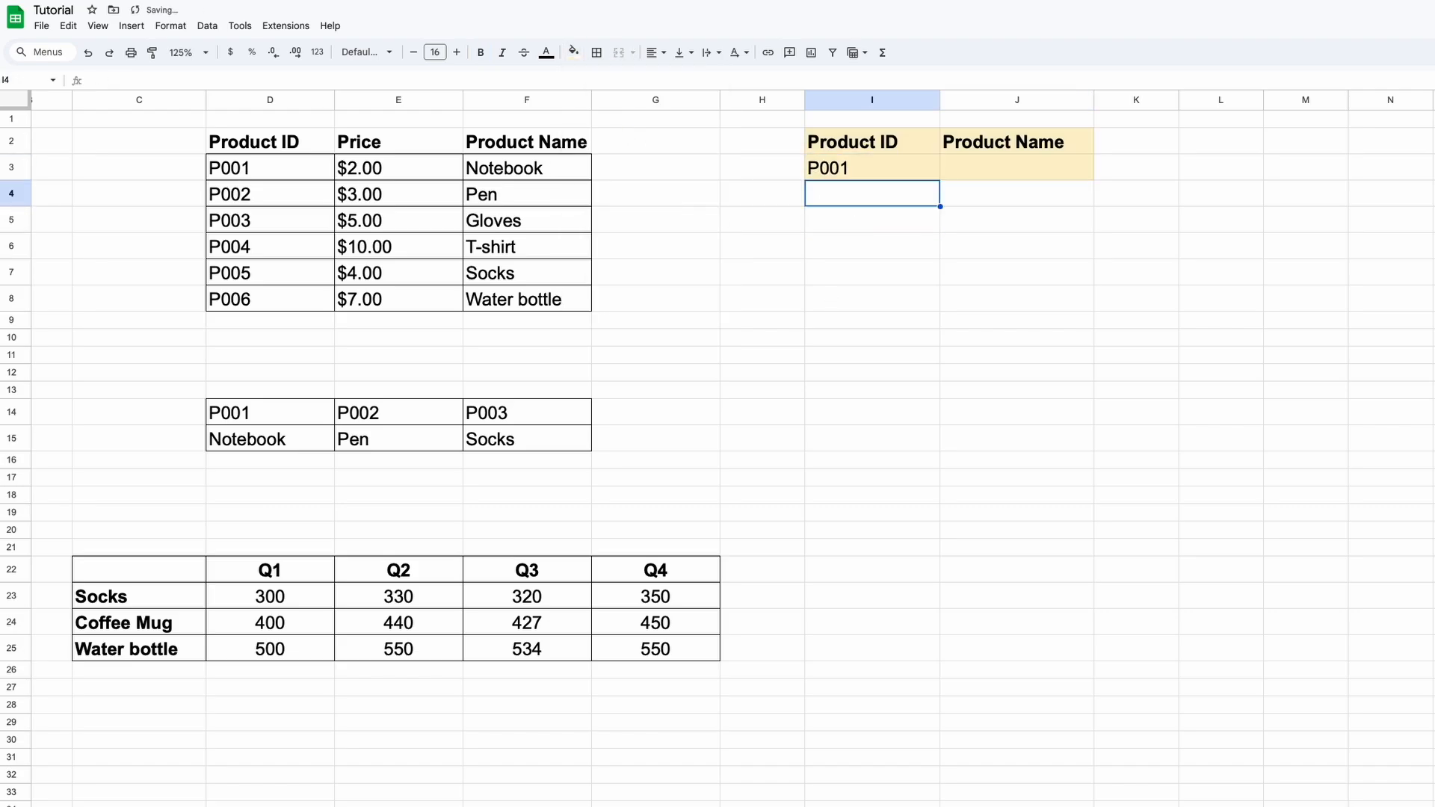
# Start an XLOOKUP formula in J3 with I3 as search key, D3:D8 as lookup range and F3:F8 as result range
pyautogui.press('Up')
pyautogui.press('Right')
pyautogui.write('=xlookup(')
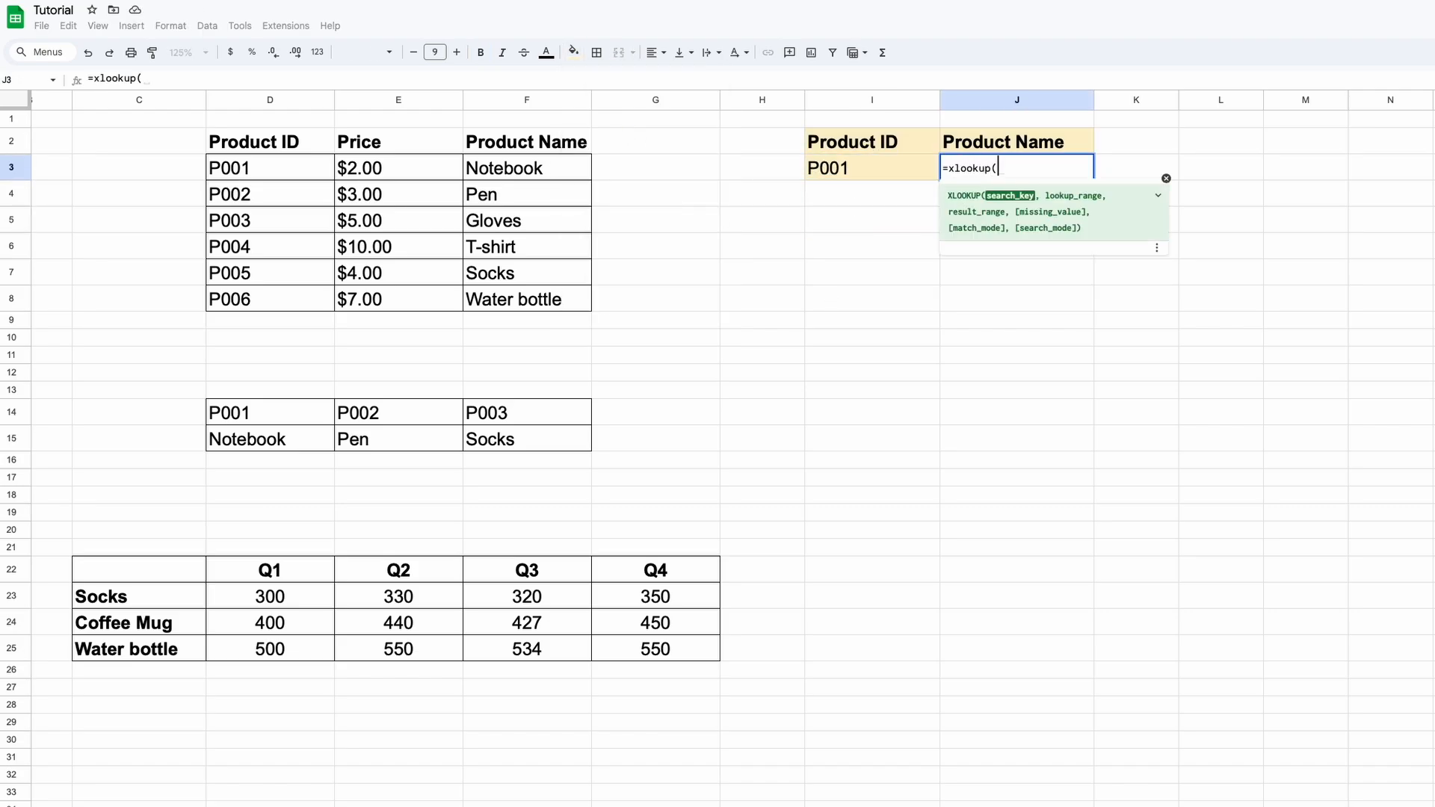
pyautogui.click(871, 172)
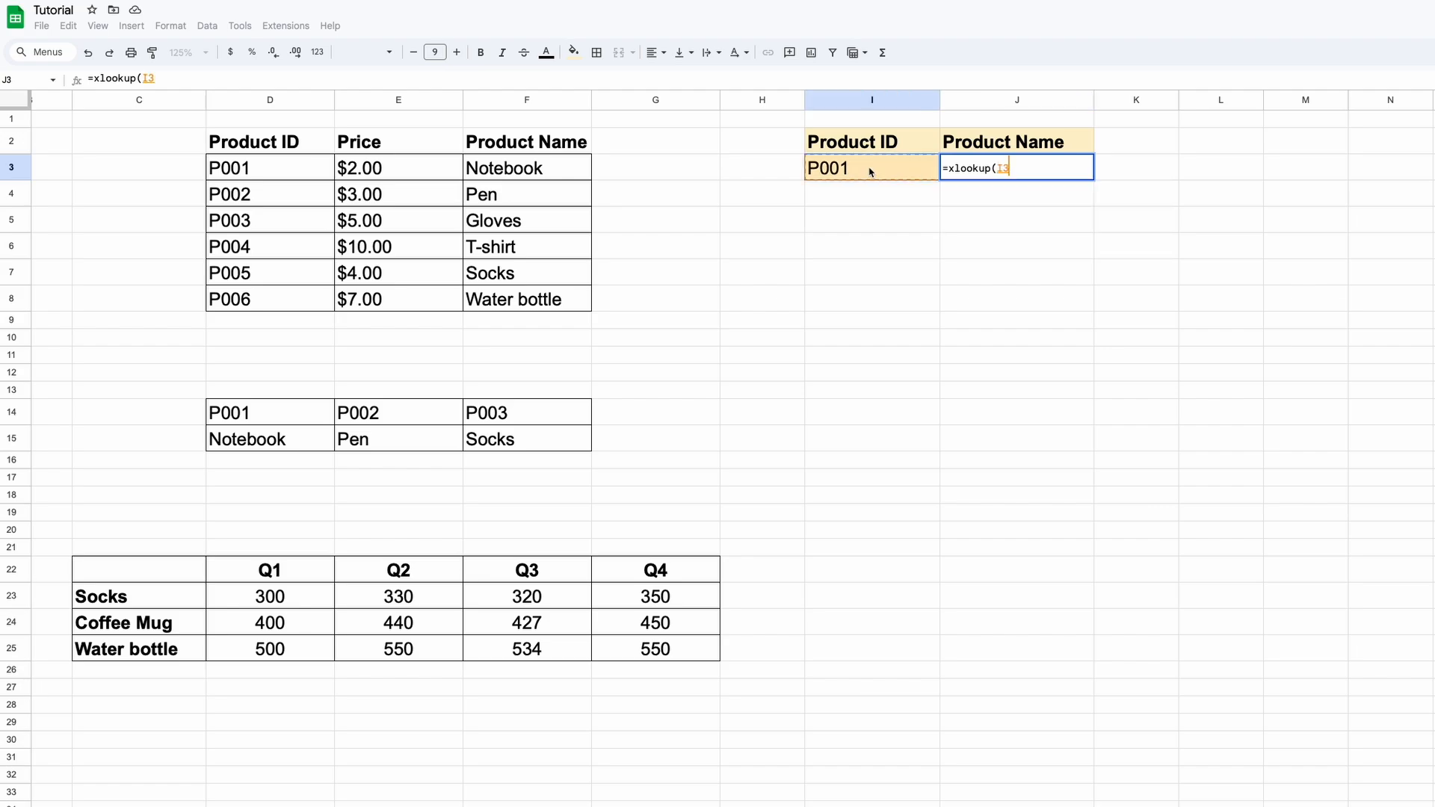
pyautogui.write(',')
pyautogui.moveTo(304, 163); pyautogui.dragTo(295, 299)
pyautogui.write(',')
pyautogui.moveTo(514, 171); pyautogui.dragTo(518, 293)
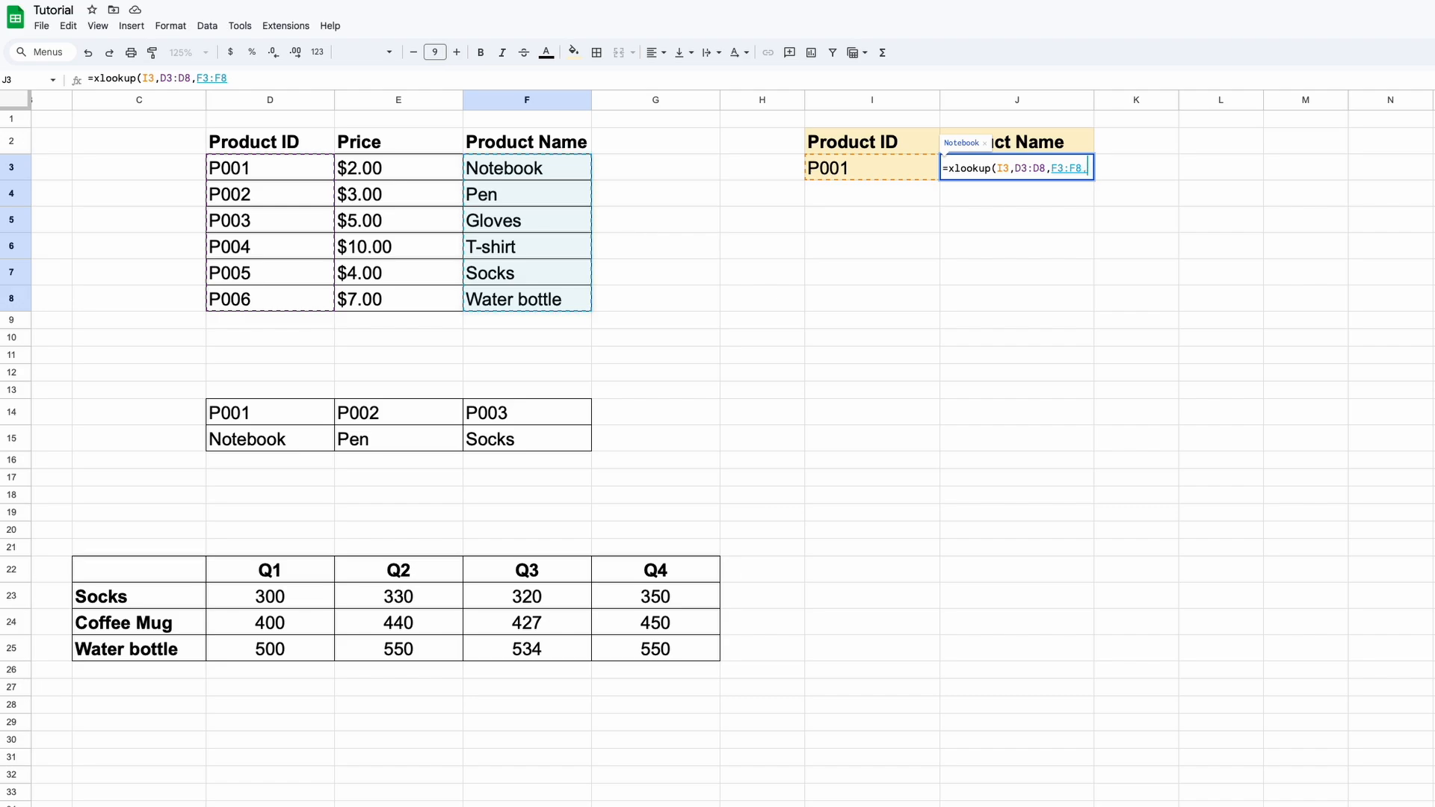
# Complete the J3 formula with missing value "Check", match mode FALSE and search mode 1
pyautogui.write(',"Check",')
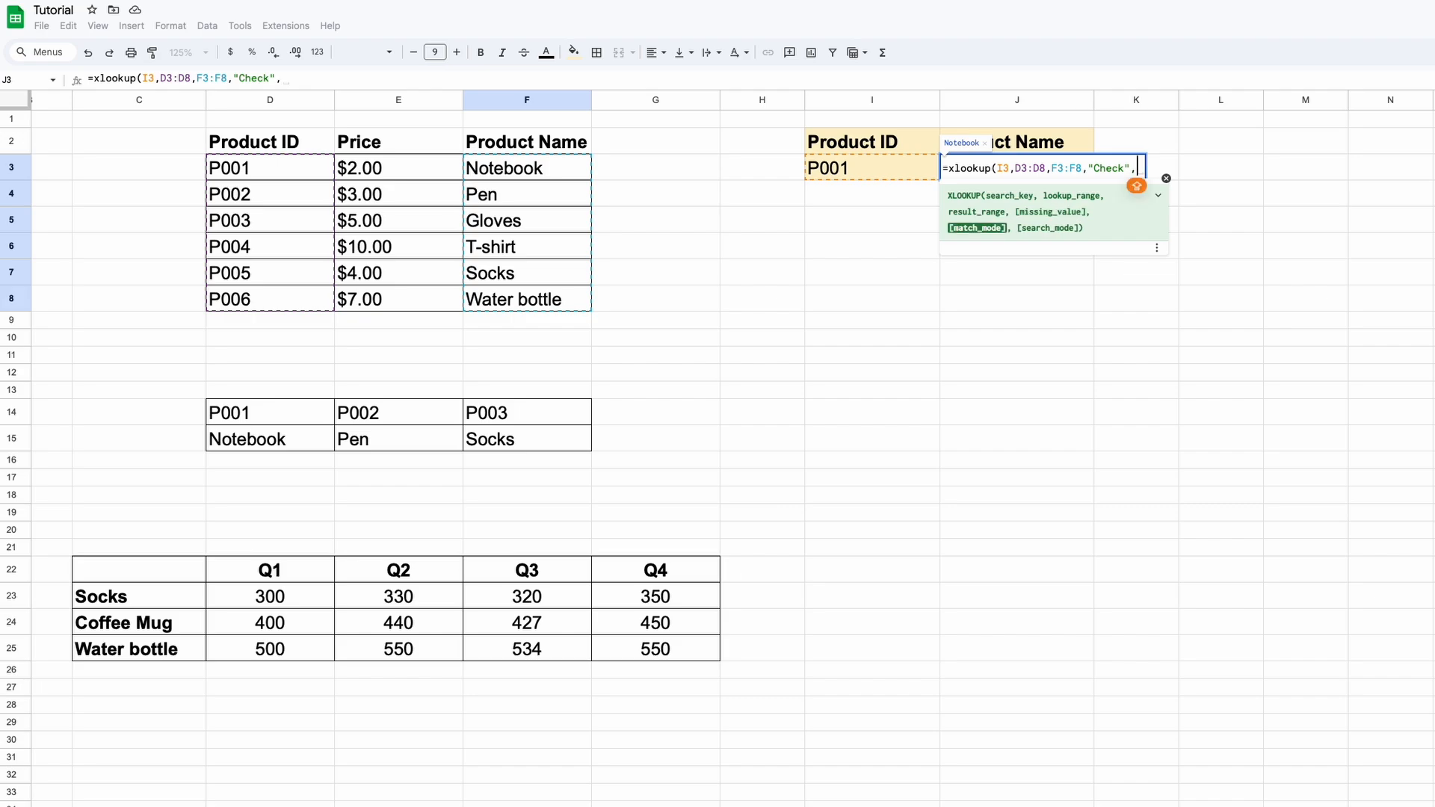
pyautogui.write('FALSE,')
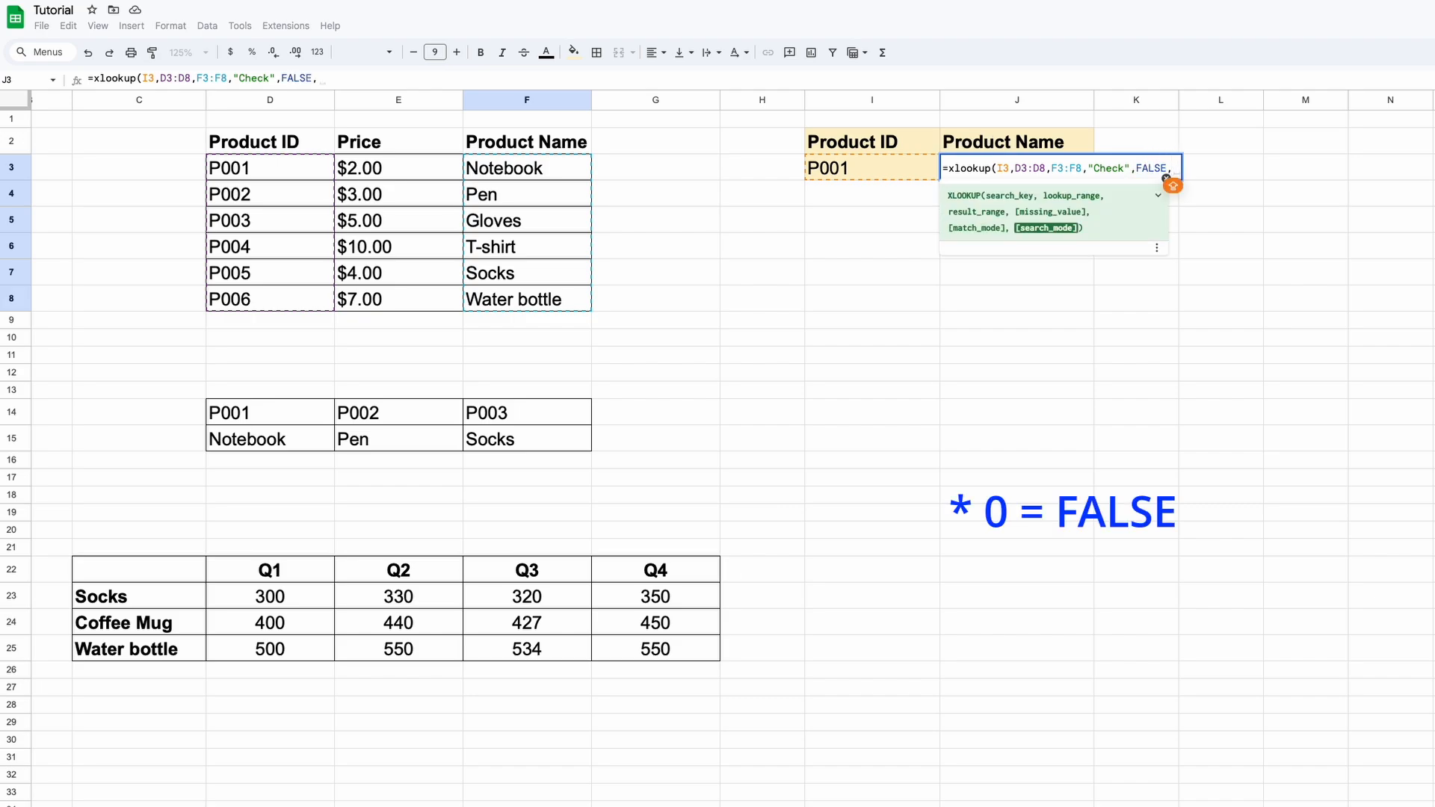
pyautogui.write('-1')
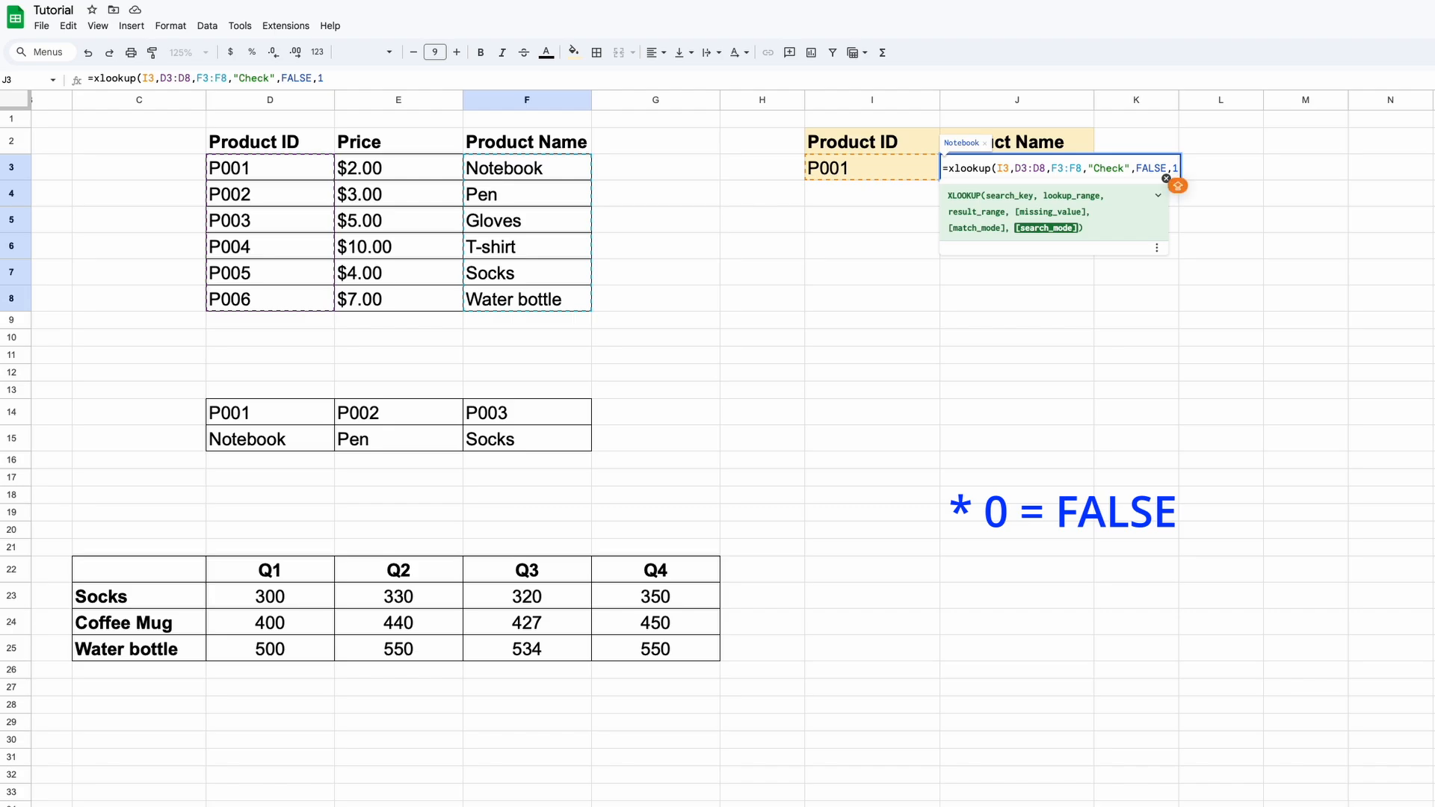
pyautogui.press('BackSpace')
pyautogui.press('BackSpace')
pyautogui.write('1)')
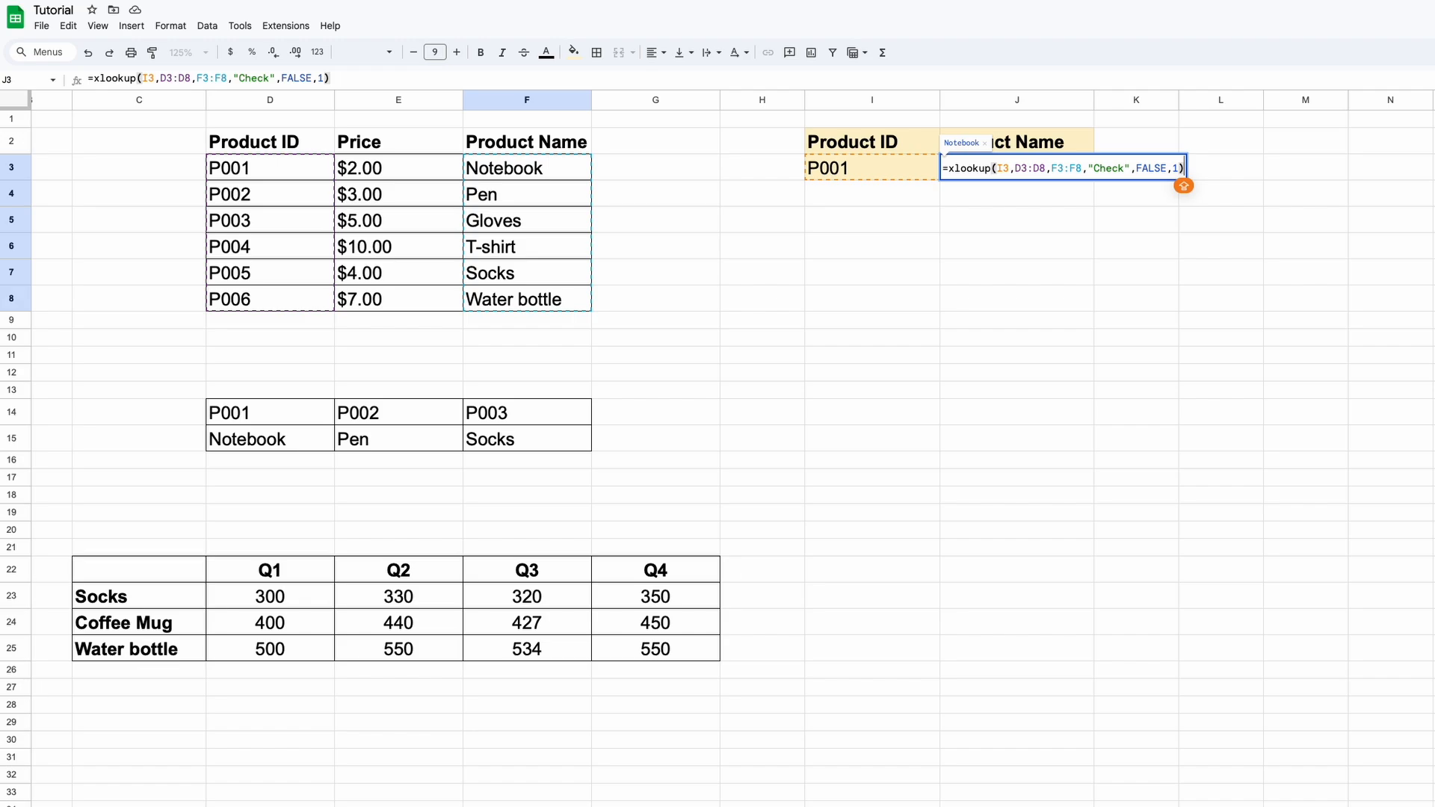
pyautogui.press('Return')
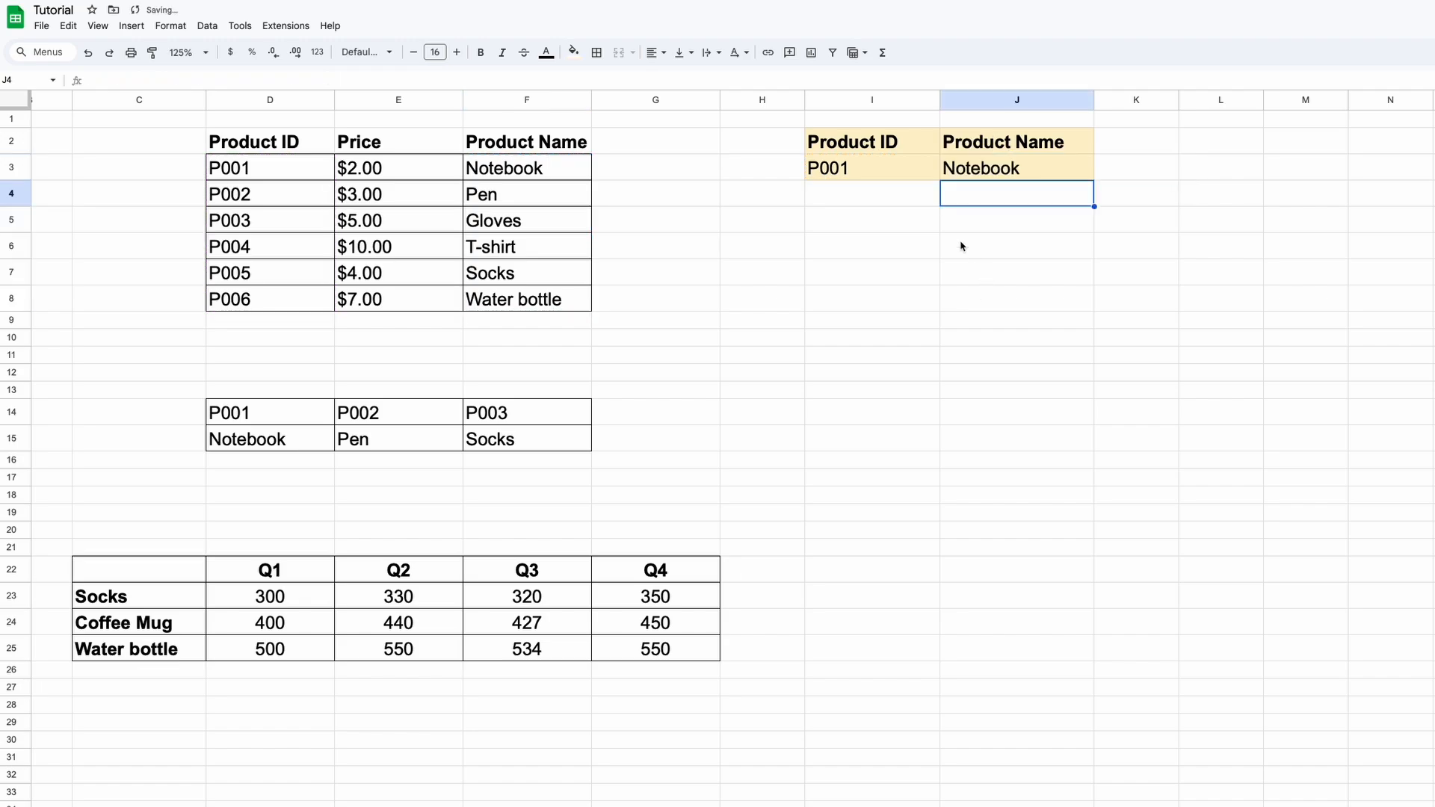
# Test the product name lookup by entering P002 and P005 in turn as the product ID in I3
pyautogui.click(323, 167)
pyautogui.click(576, 171)
pyautogui.click(845, 166)
pyautogui.write('P0')
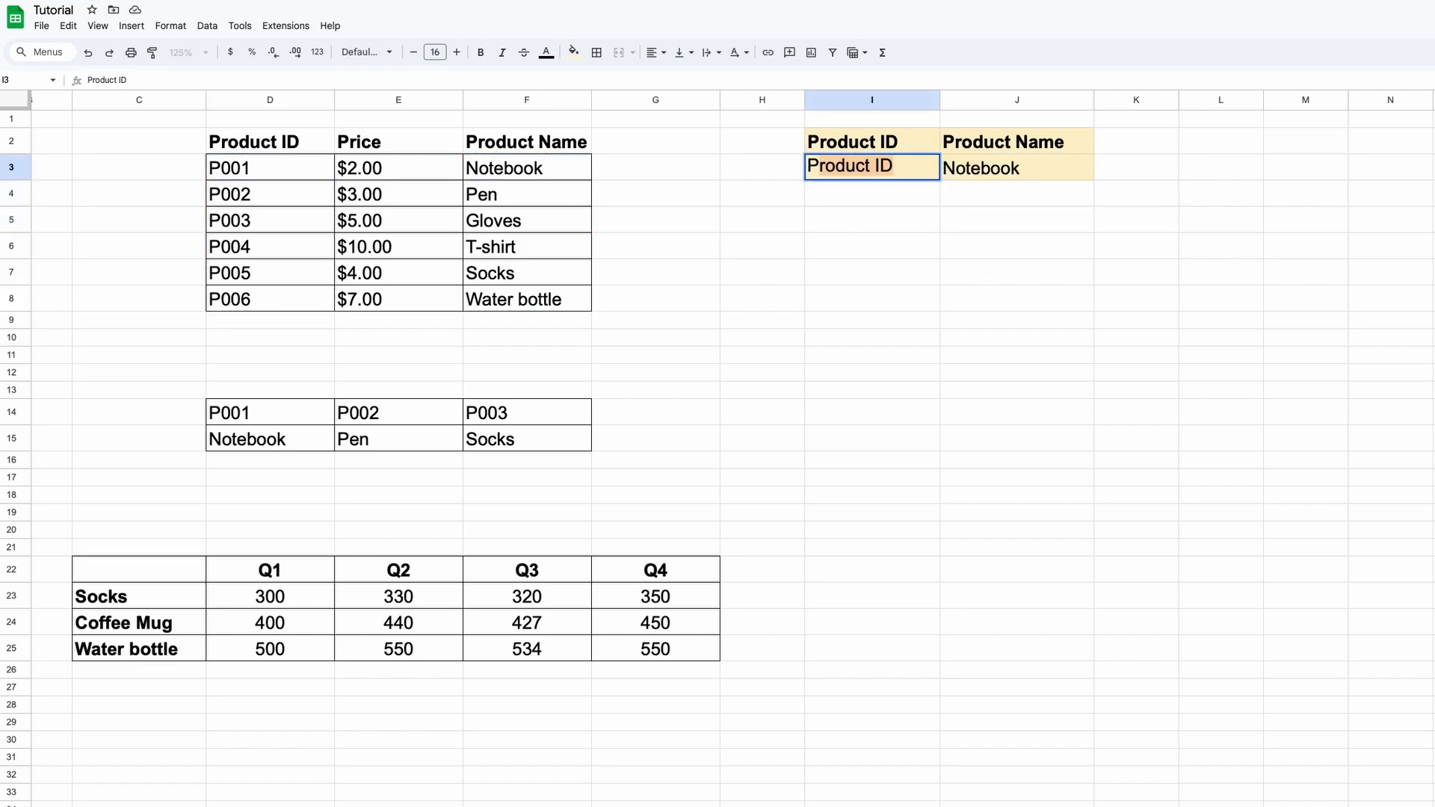
pyautogui.write('02')
pyautogui.press('Return')
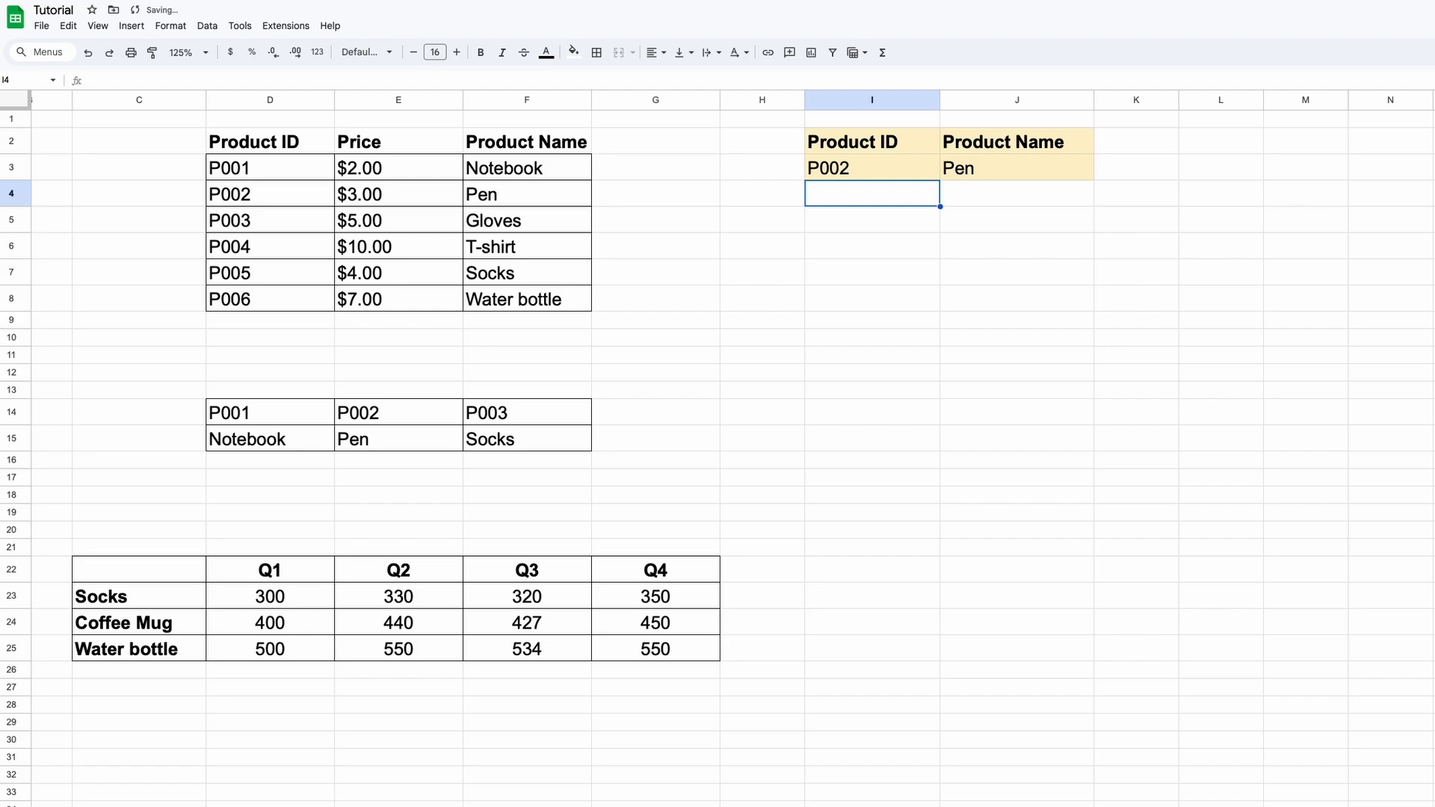
pyautogui.click(844, 167)
pyautogui.write('P005')
pyautogui.press('Return')
pyautogui.click(943, 167)
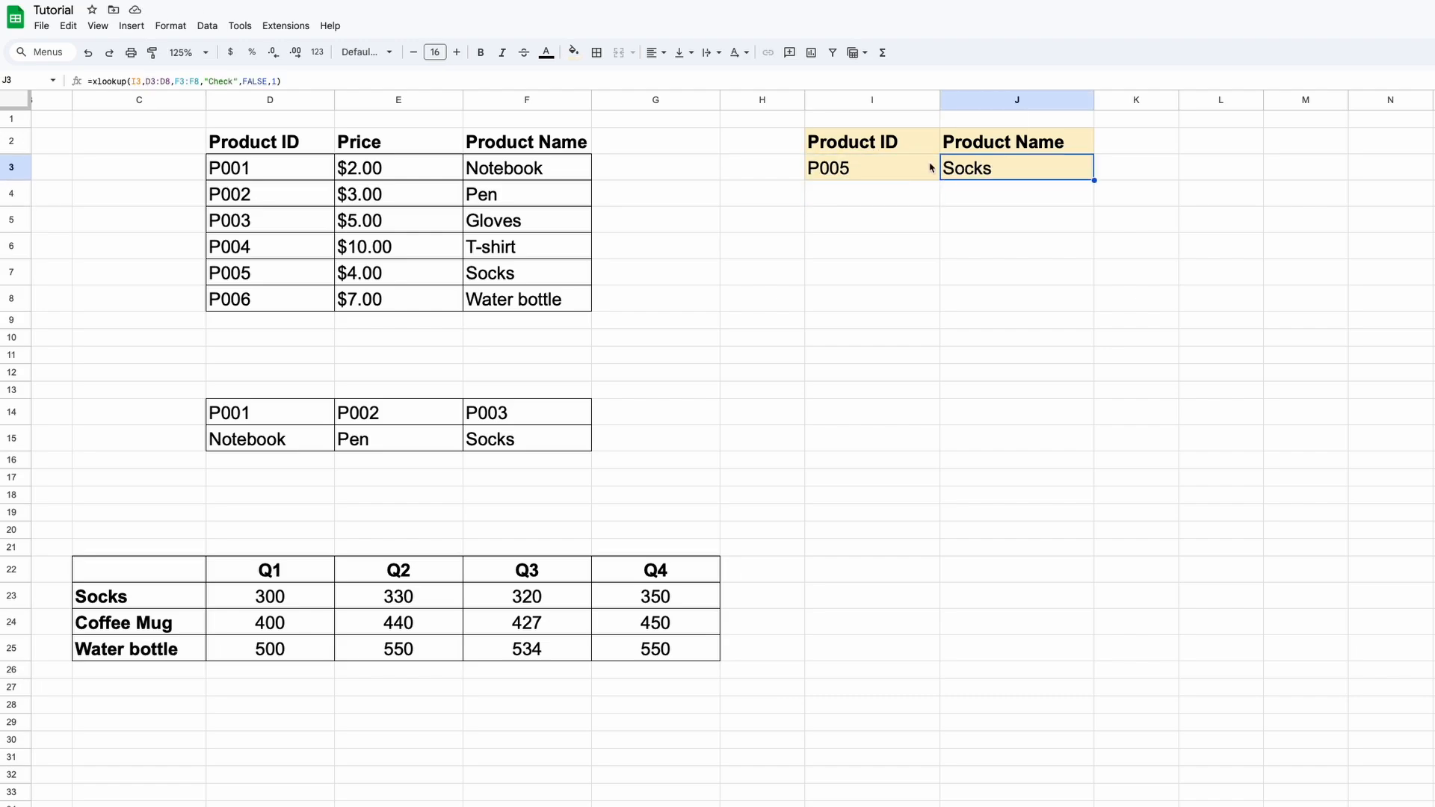
# Swap the lookup headers so that I2 reads "Product Name" and J2 reads "Product ID"
pyautogui.click(974, 147)
pyautogui.press('super+c')
pyautogui.click(910, 144)
pyautogui.press('super+v')
pyautogui.doubleClick(1039, 142)
pyautogui.doubleClick(1039, 141)
pyautogui.write('ID')
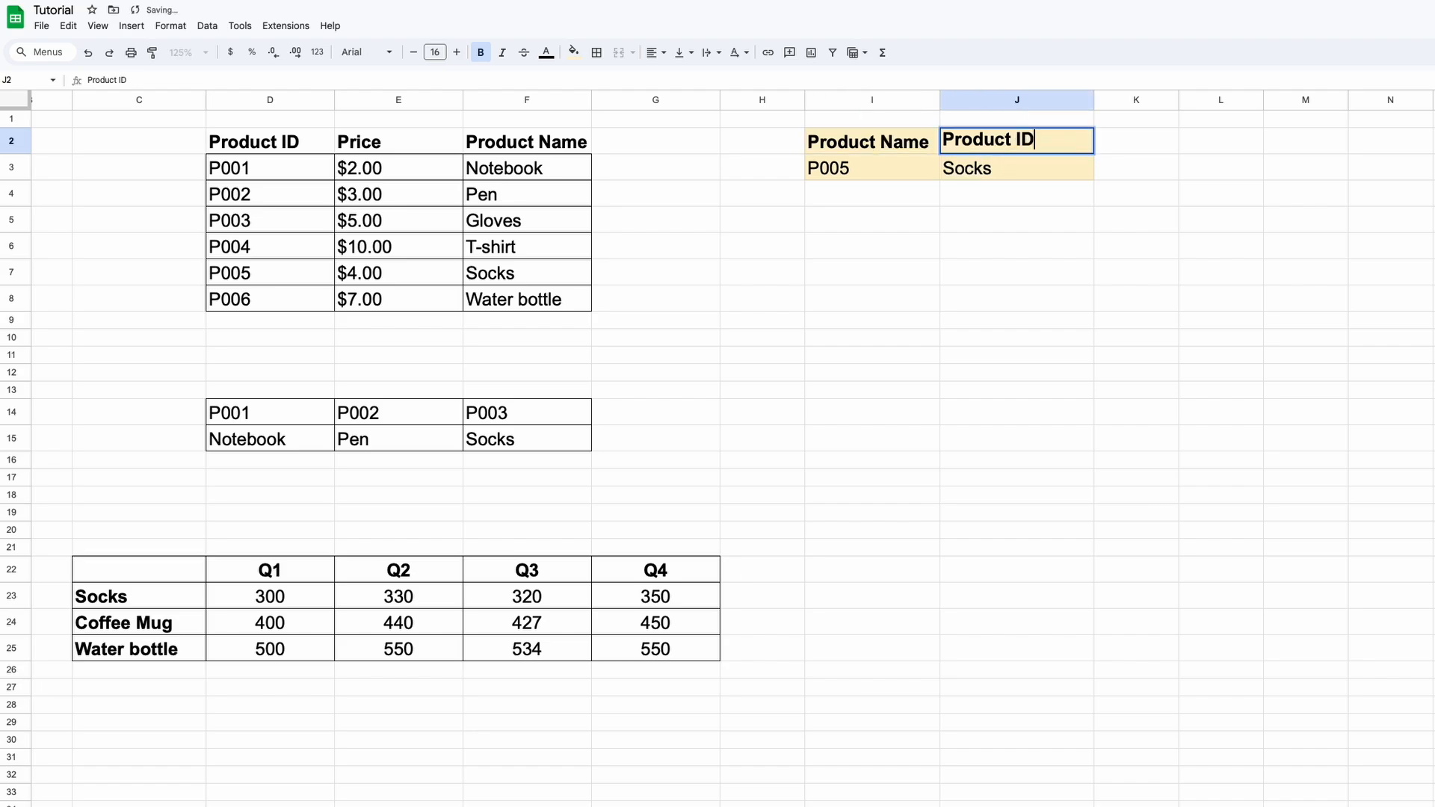
pyautogui.press('Return')
# Clear I3:J3 and enter Pen in I3 as the product name to look up
pyautogui.hotkey('shift', 'Left')
pyautogui.press('Delete')
pyautogui.press('Left')
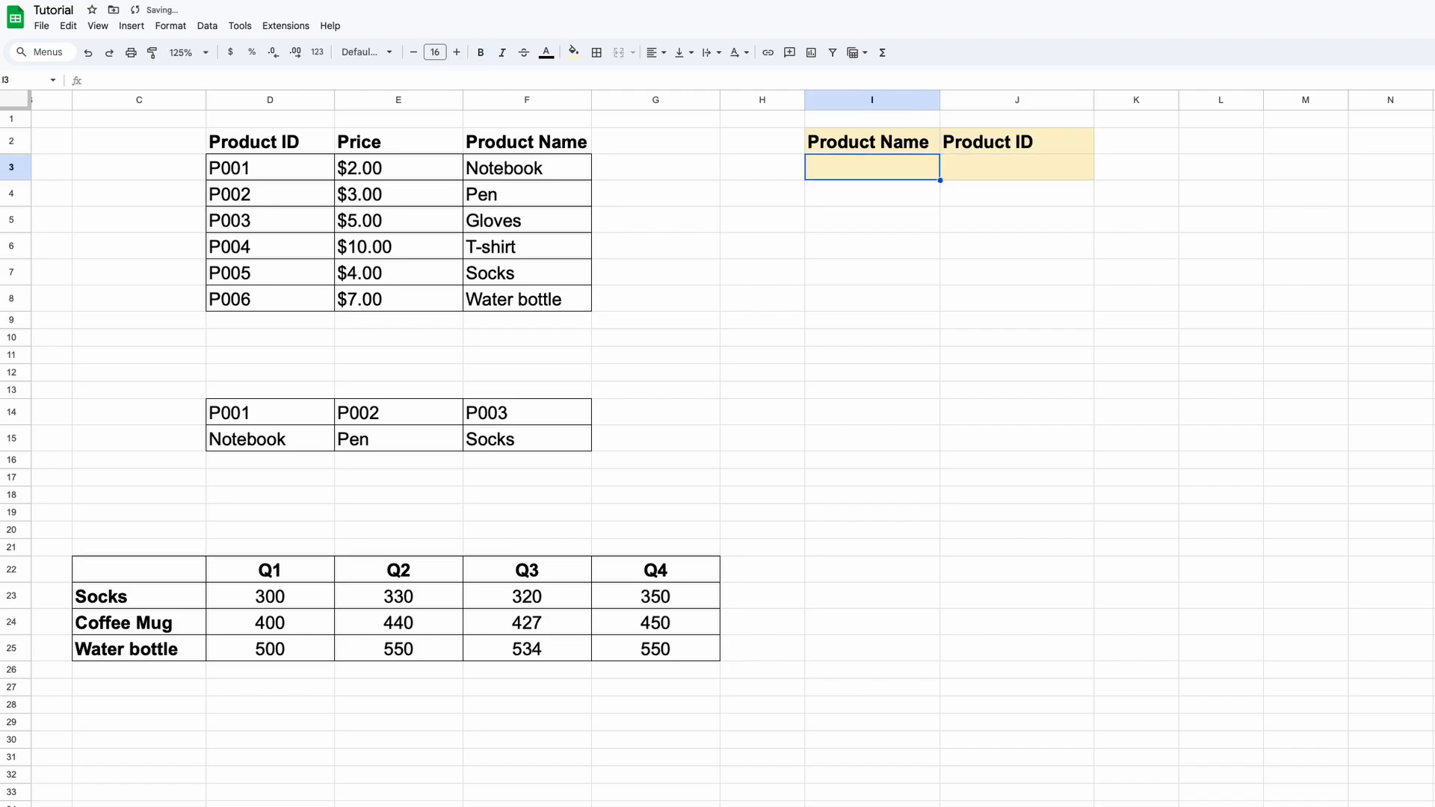
pyautogui.write('PEN')
pyautogui.press('BackSpace')
pyautogui.press('BackSpace')
pyautogui.write('en')
pyautogui.press('Tab')
# Start a reverse XLOOKUP in J3 with search key I3, lookup range F3:F8 and result range D3:D8
pyautogui.write('=XLOOKUP(')
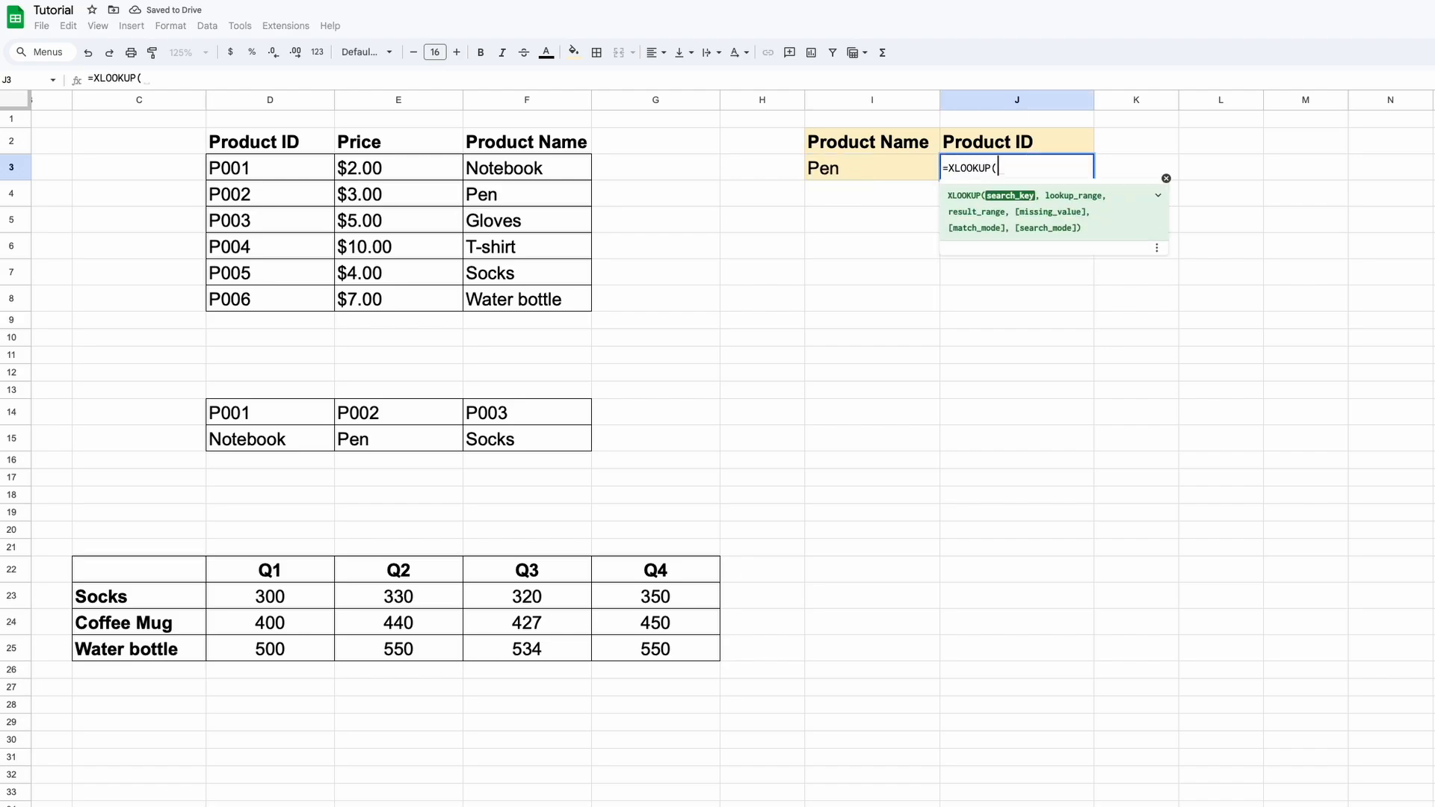
pyautogui.click(826, 169)
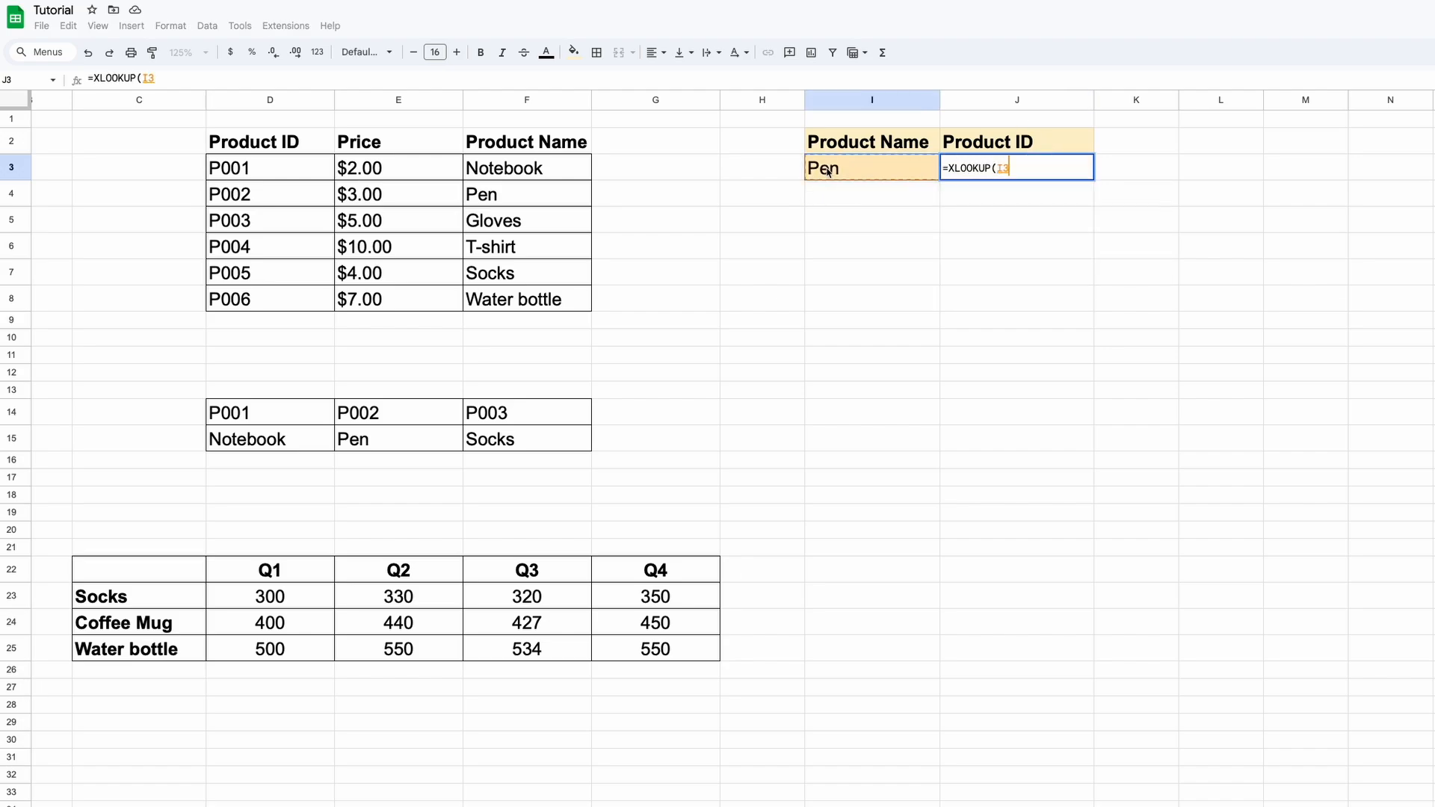
pyautogui.write(',')
pyautogui.moveTo(554, 174); pyautogui.dragTo(554, 298)
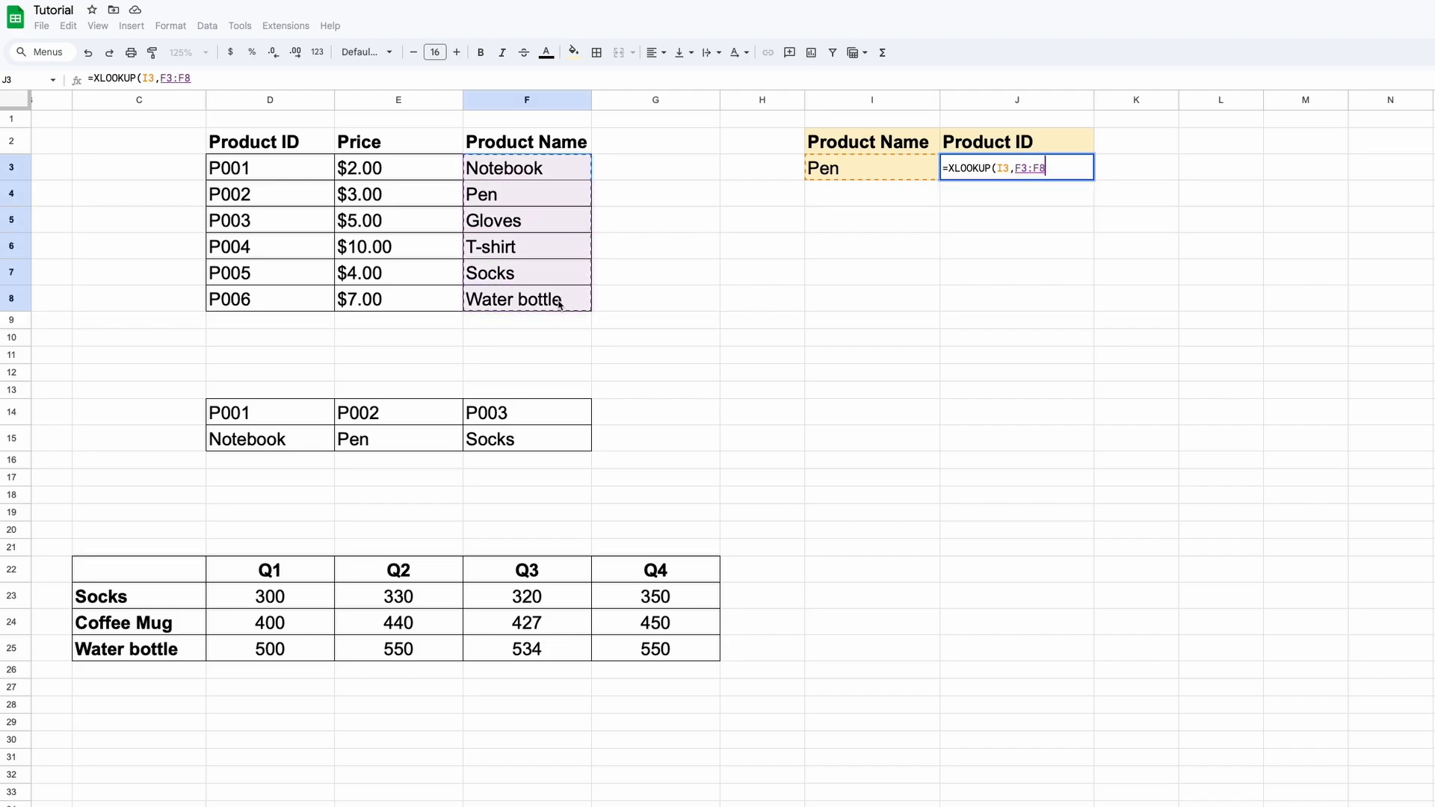
pyautogui.write(',')
pyautogui.moveTo(302, 174); pyautogui.dragTo(302, 301)
pyautogui.write(',')
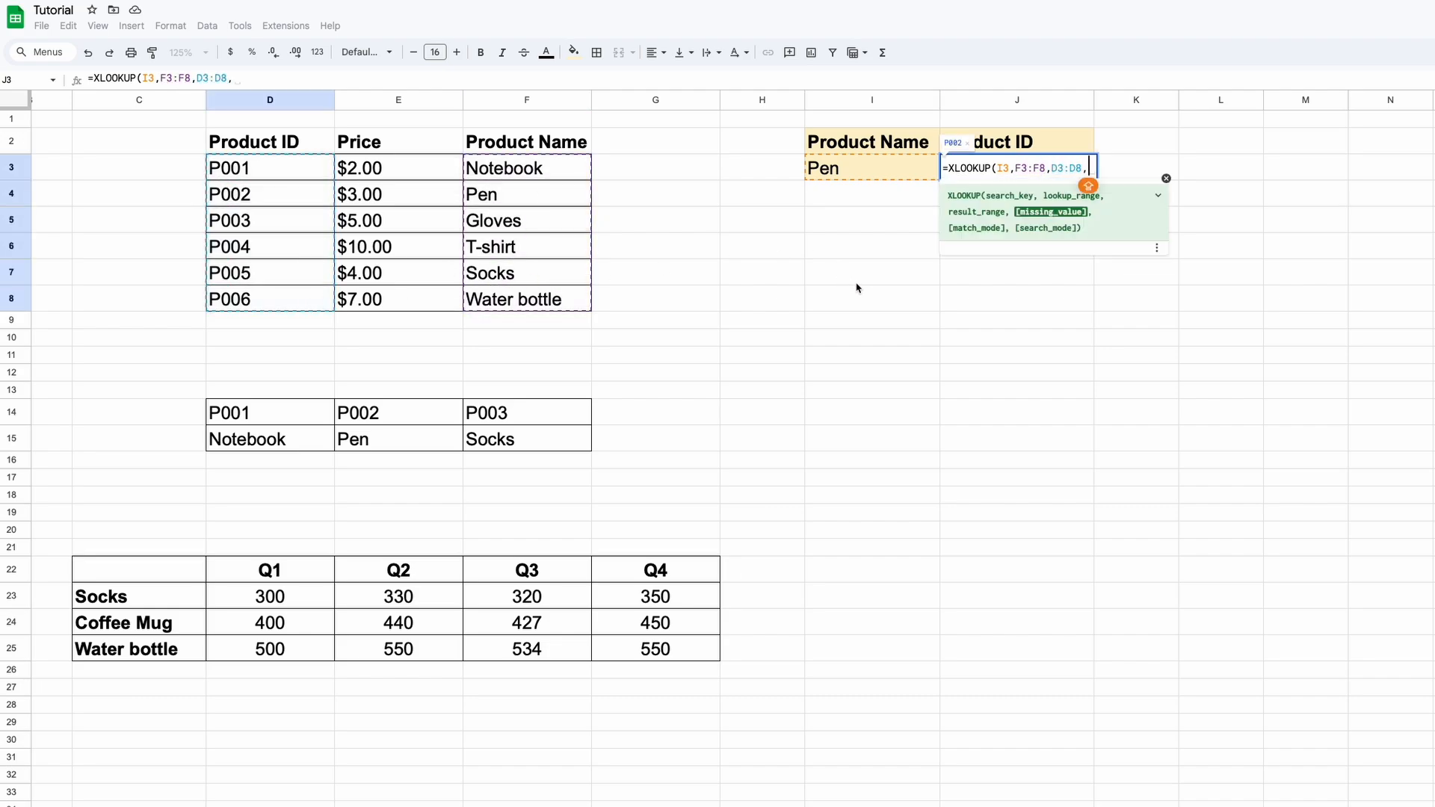
# Complete the reverse lookup formula with missing value "CHECK", match mode FALSE and search mode 1
pyautogui.write('"CHECK",')
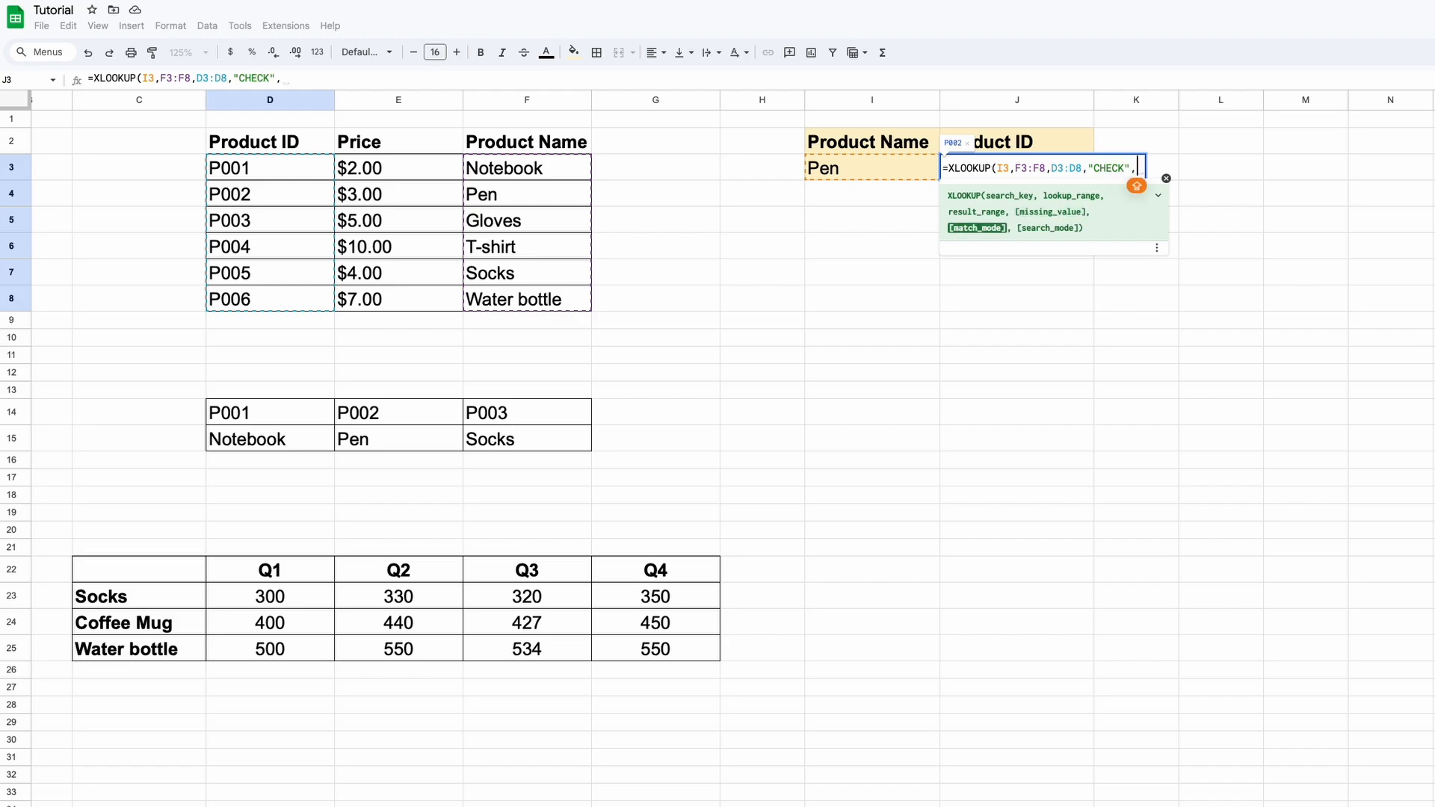
pyautogui.write('FALSE')
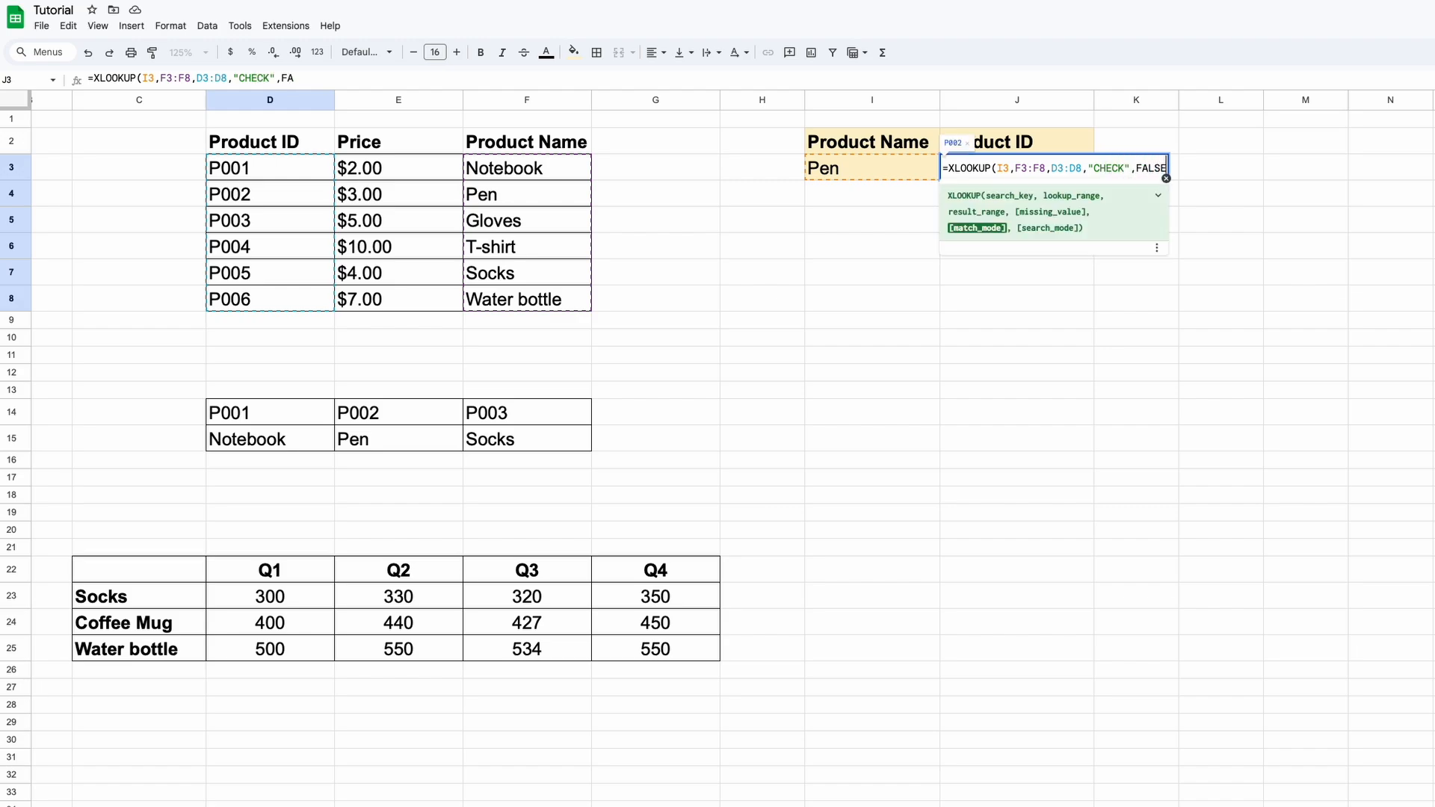
pyautogui.write(',1')
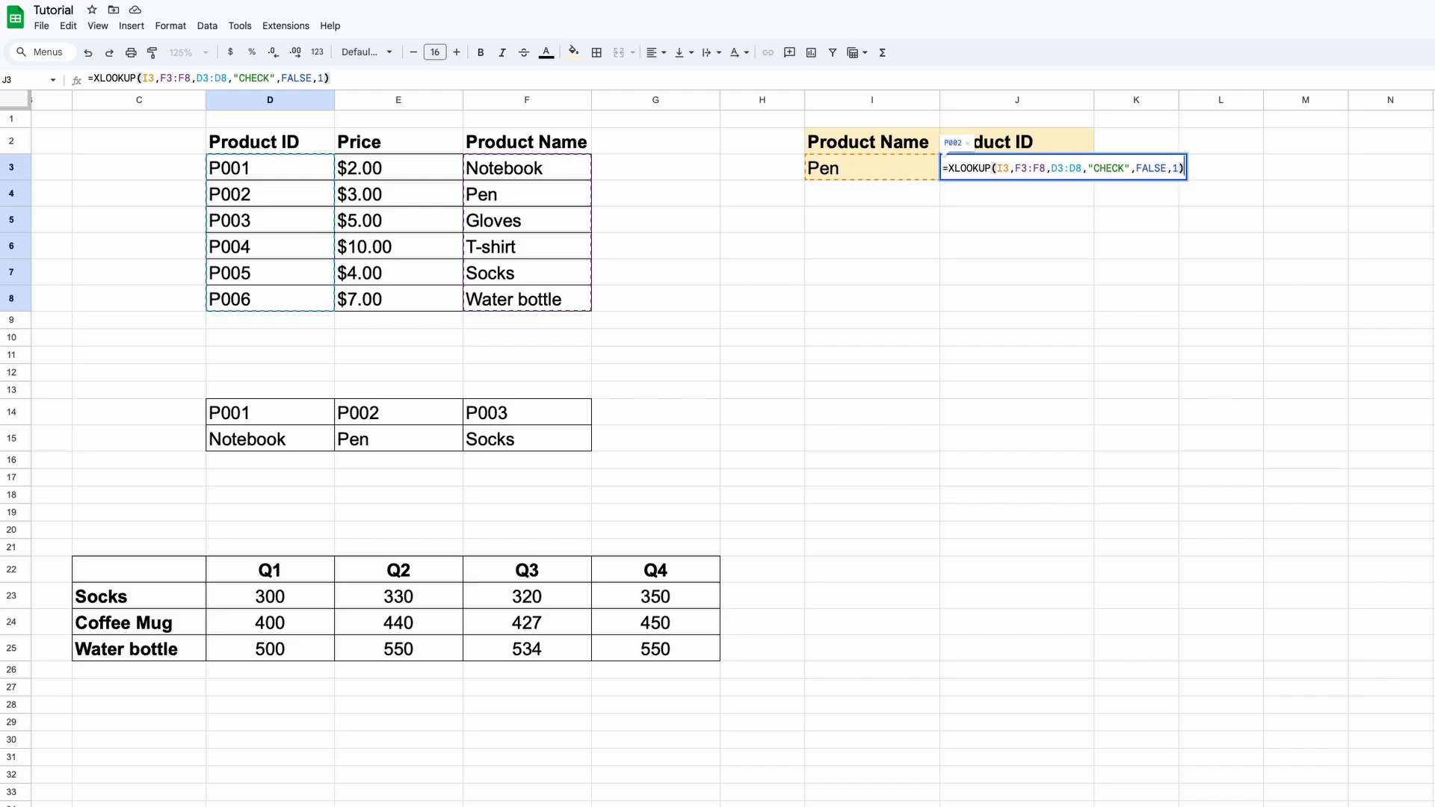
pyautogui.press('Return')
pyautogui.press('Up')
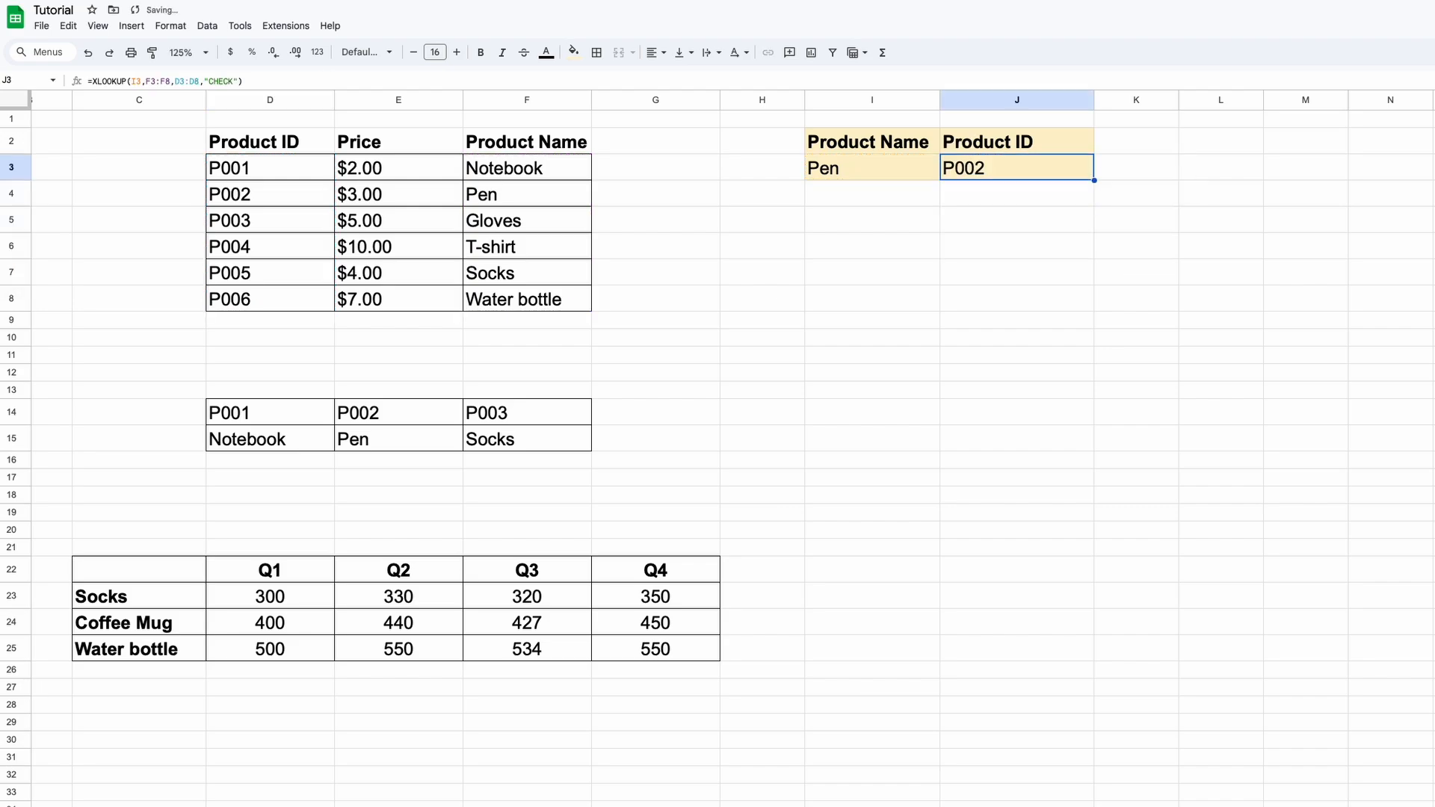
# Test the reverse lookup by entering SOCKS and Water Bottle in turn as the product name in I3
pyautogui.click(878, 176)
pyautogui.write('SOCKS')
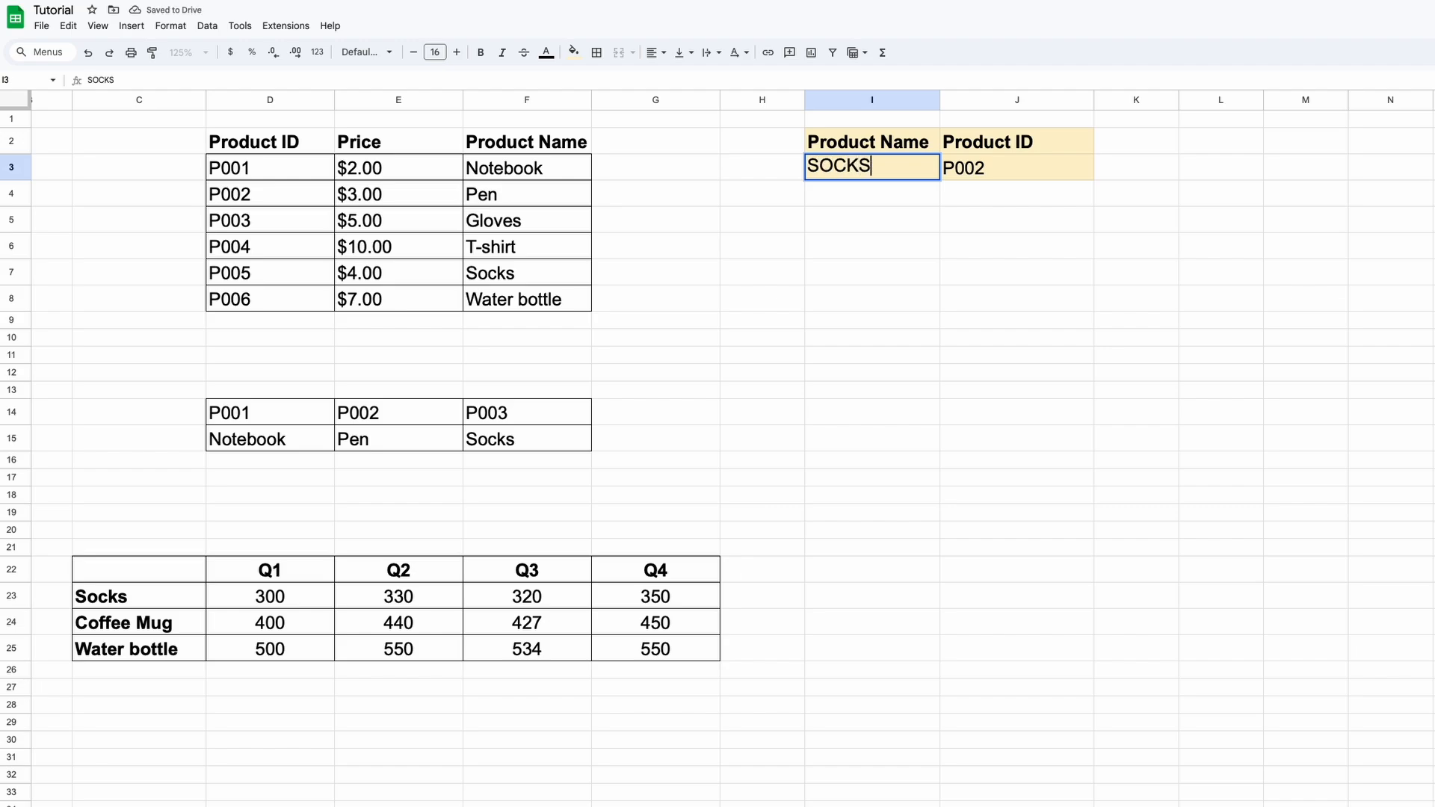
pyautogui.press('Return')
pyautogui.press('Up')
pyautogui.write('Water Bottle')
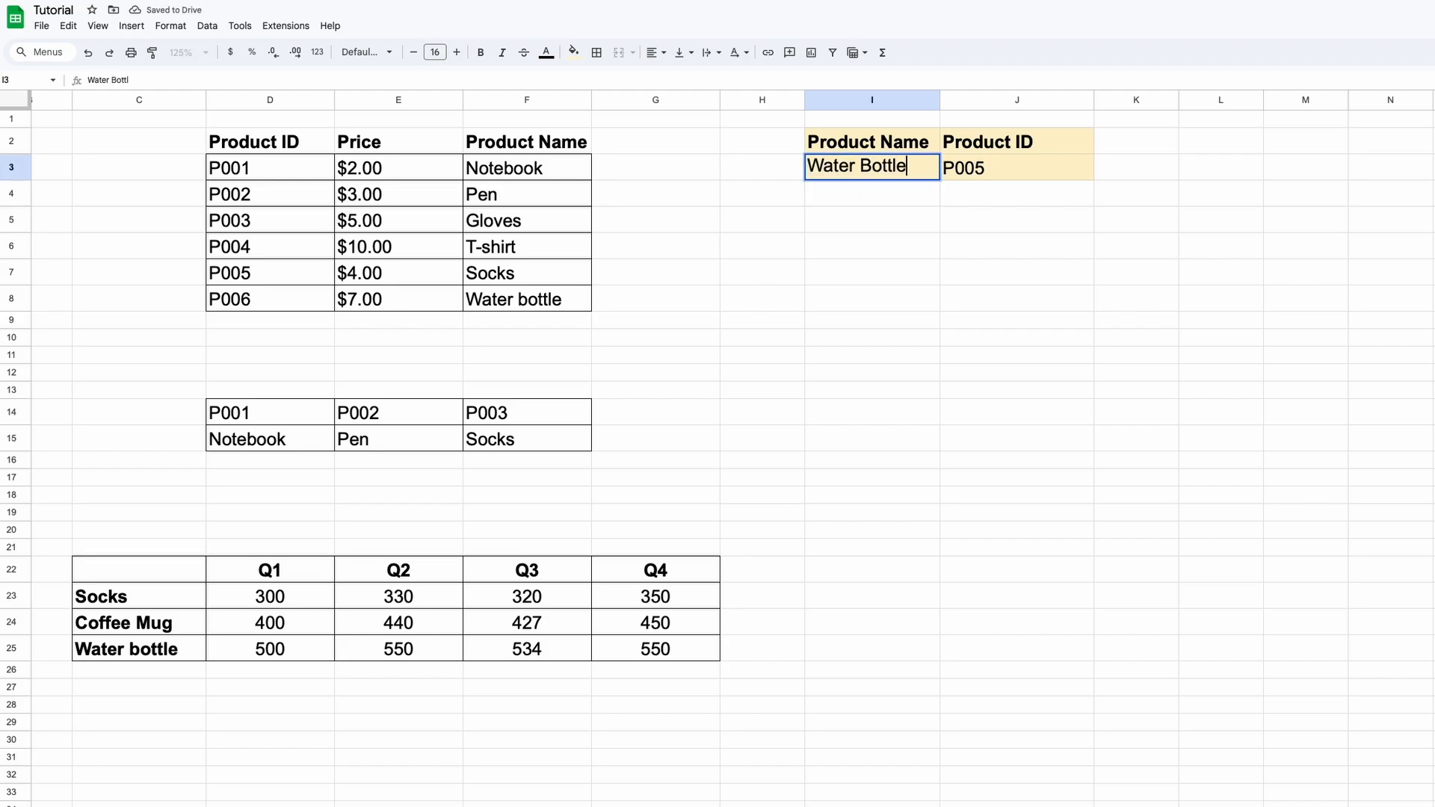
pyautogui.press('Return')
pyautogui.press('Up')
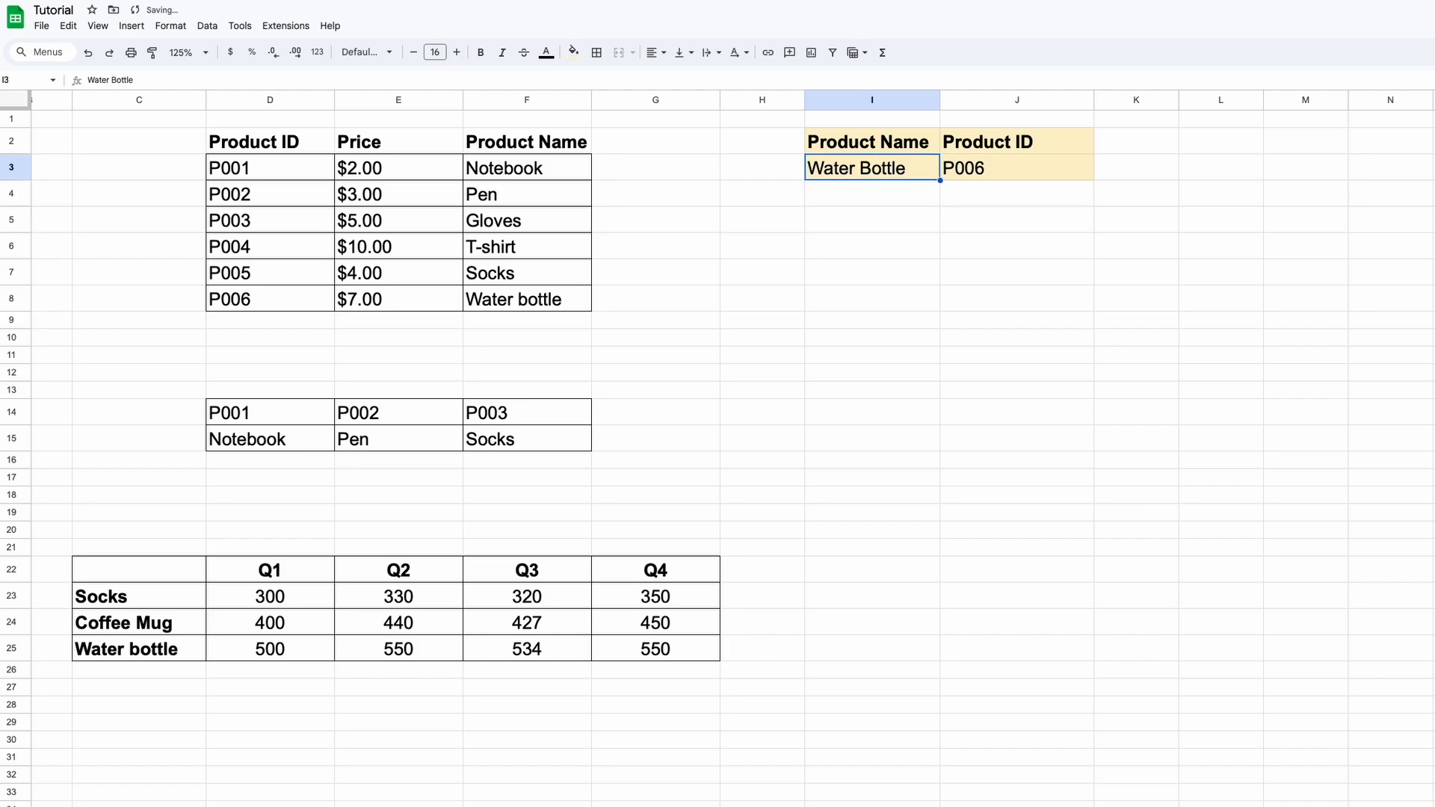
# Set the product name of P003 in F5 to Socks and select both Socks rows, D5:F5 and D7:F7
pyautogui.click(617, 227)
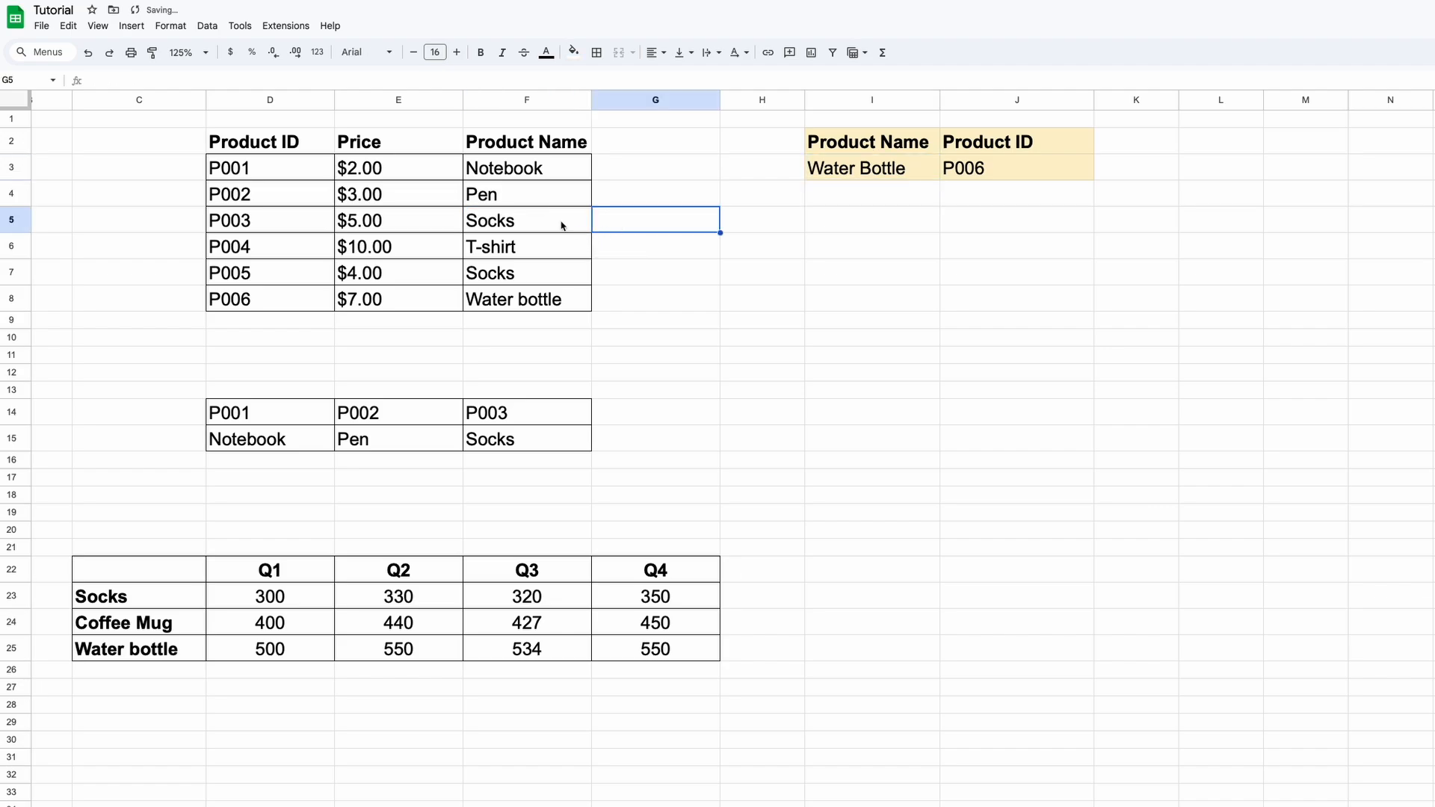
pyautogui.moveTo(312, 225); pyautogui.dragTo(509, 232)
pyautogui.keyDown('ctrl'); pyautogui.click(307, 275); pyautogui.keyUp('ctrl')
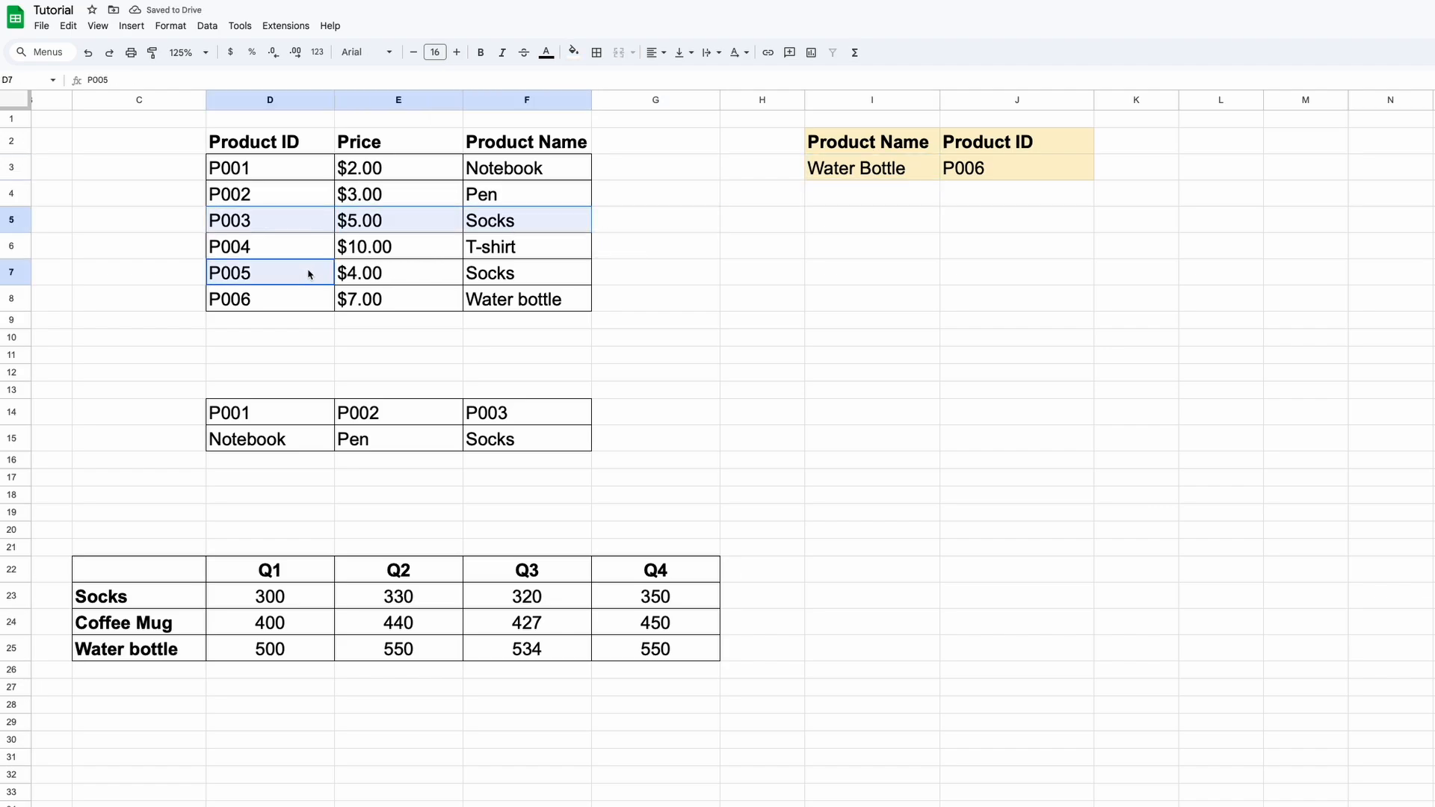
pyautogui.moveTo(307, 276); pyautogui.dragTo(562, 283)
# Enter Socks in I3 to look up the duplicated product name
pyautogui.click(871, 167)
pyautogui.write('Socks')
pyautogui.press('Return')
# Change the search mode in the J3 XLOOKUP formula to -1 so that it searches from the last entry
pyautogui.click(1016, 167)
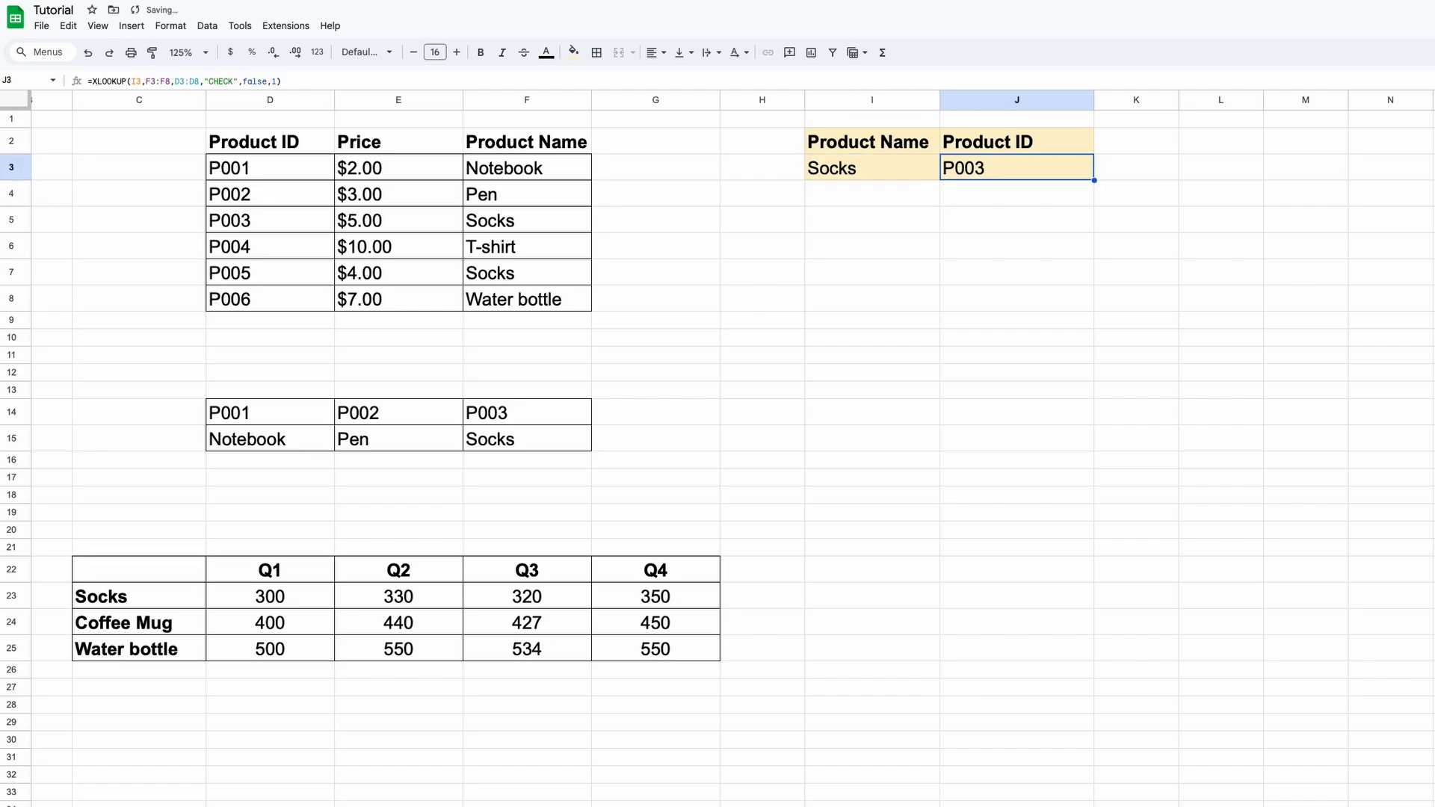
pyautogui.doubleClick(1011, 174)
pyautogui.moveTo(1173, 170); pyautogui.dragTo(1180, 172)
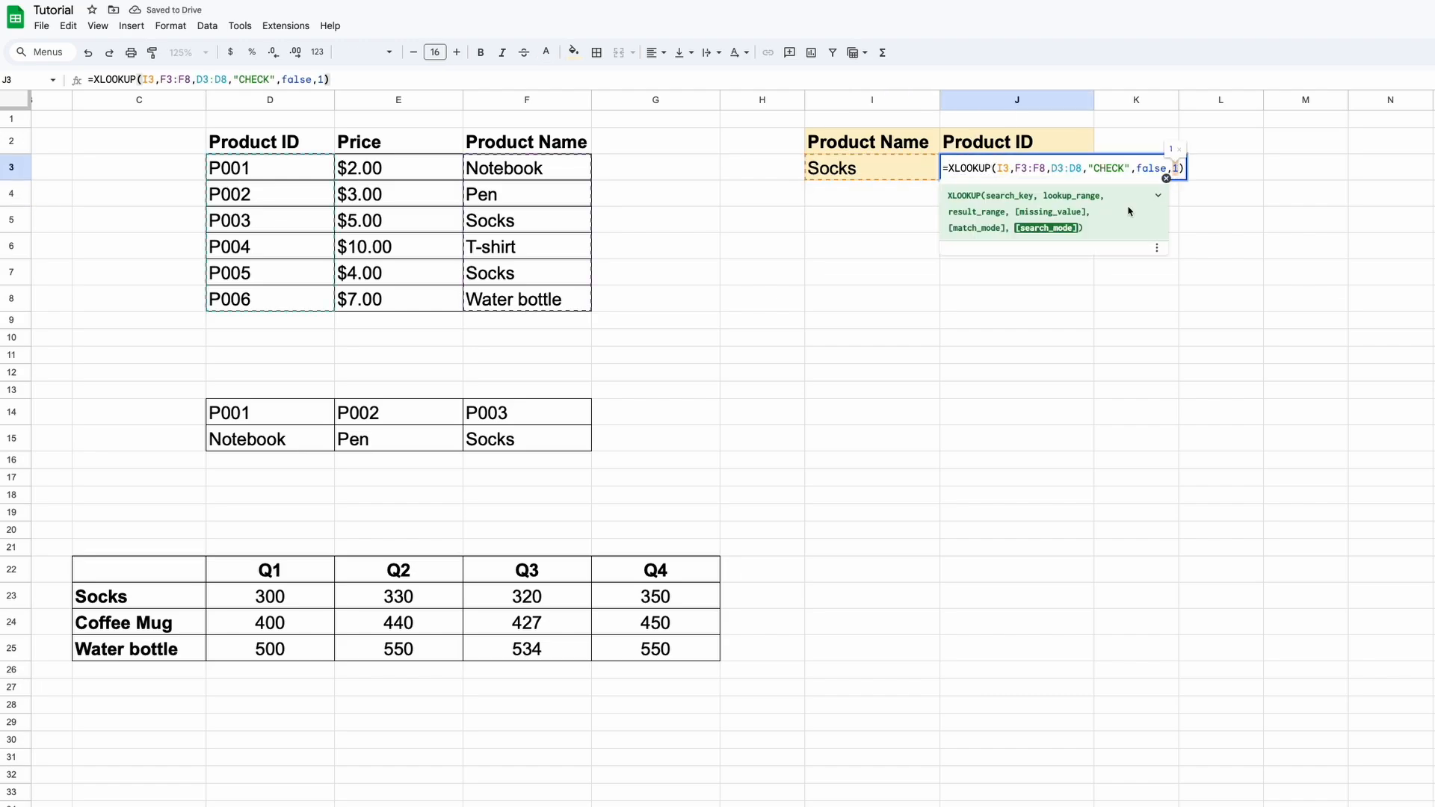
pyautogui.write('-1')
pyautogui.moveTo(1170, 169); pyautogui.dragTo(1179, 169)
pyautogui.press('Return')
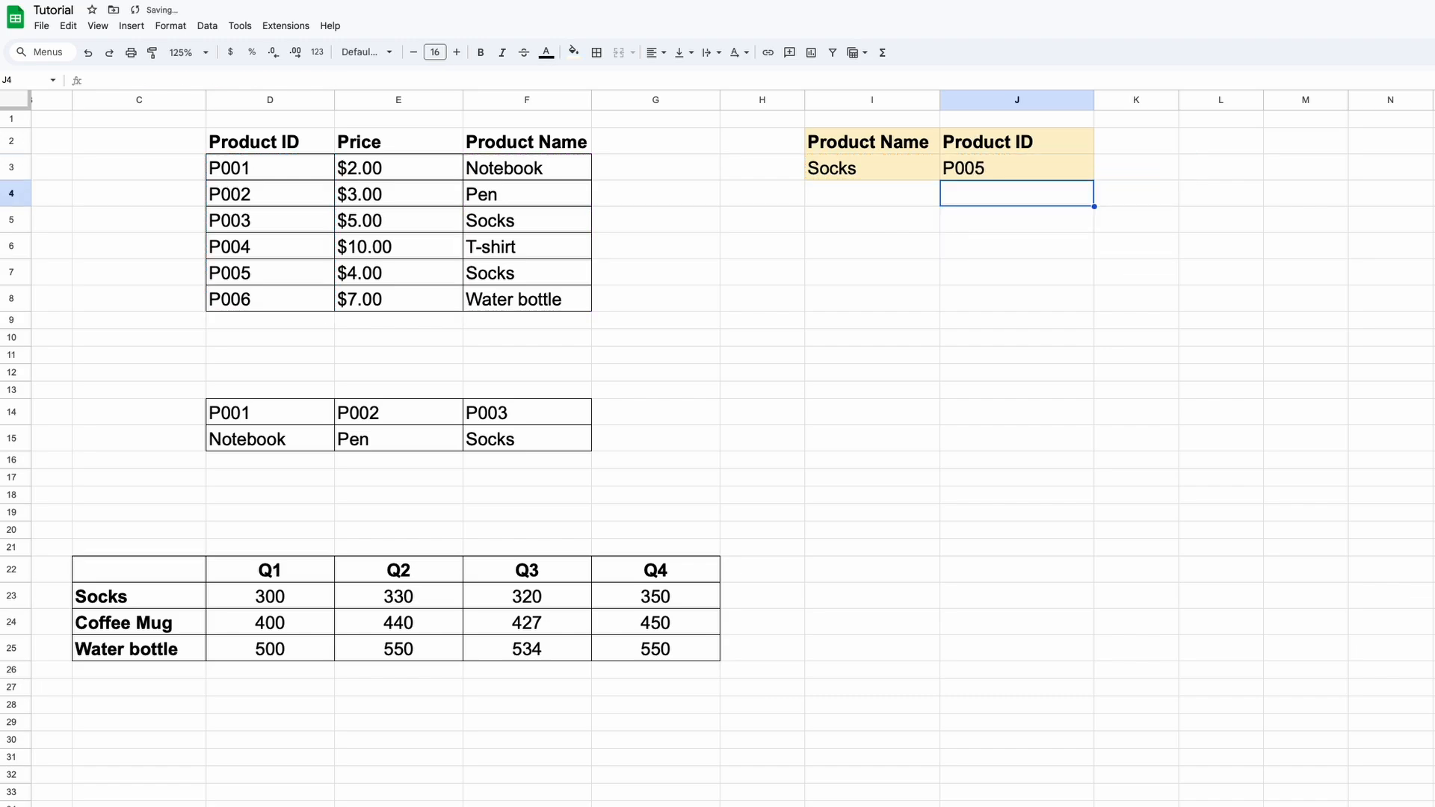
# Highlight the P005 Socks entries in F7 and D7 and the P003 row D5:F5, and select the formula cell J3
pyautogui.click(548, 280)
pyautogui.keyDown('ctrl'); pyautogui.click(298, 279); pyautogui.keyUp('ctrl')
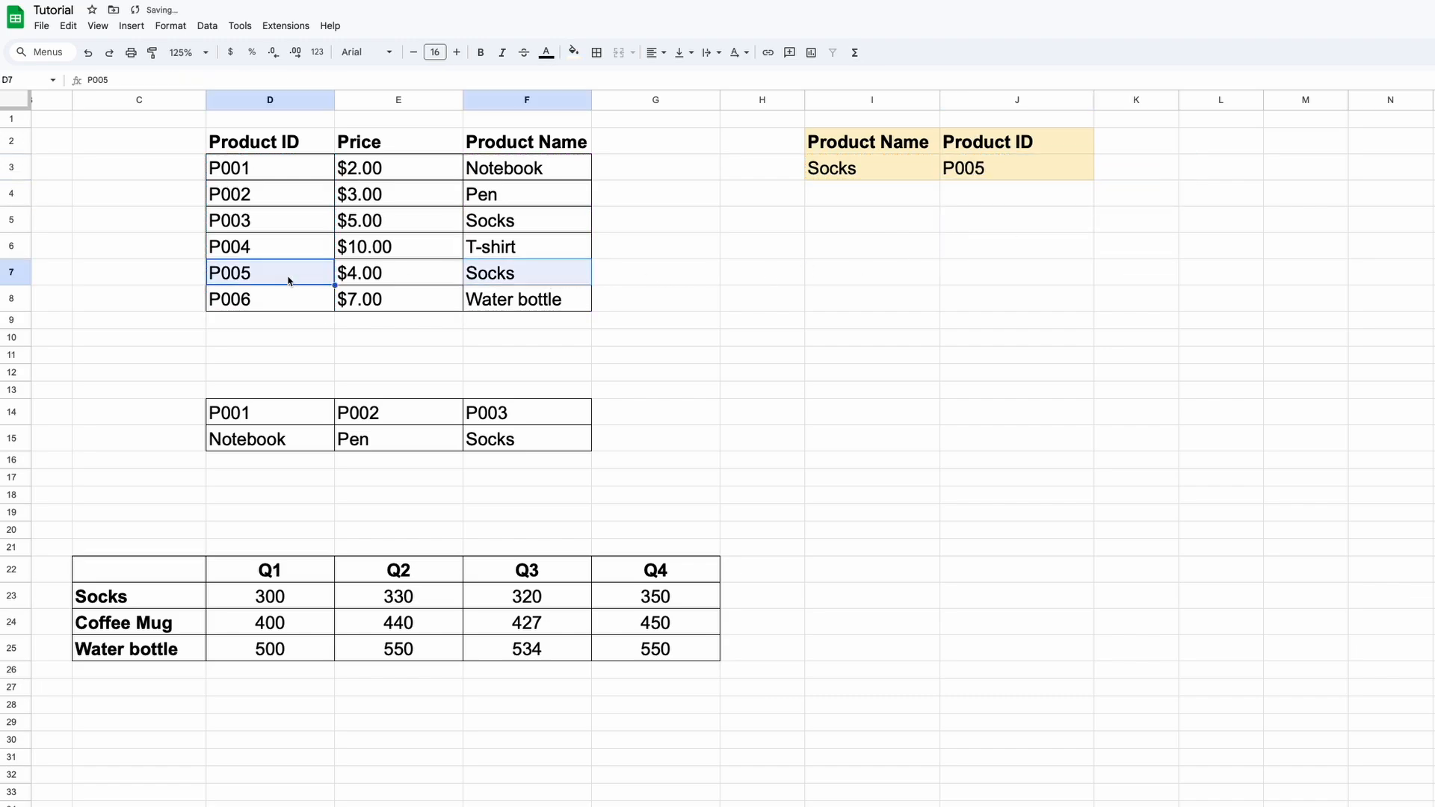
pyautogui.moveTo(506, 226); pyautogui.dragTo(269, 221)
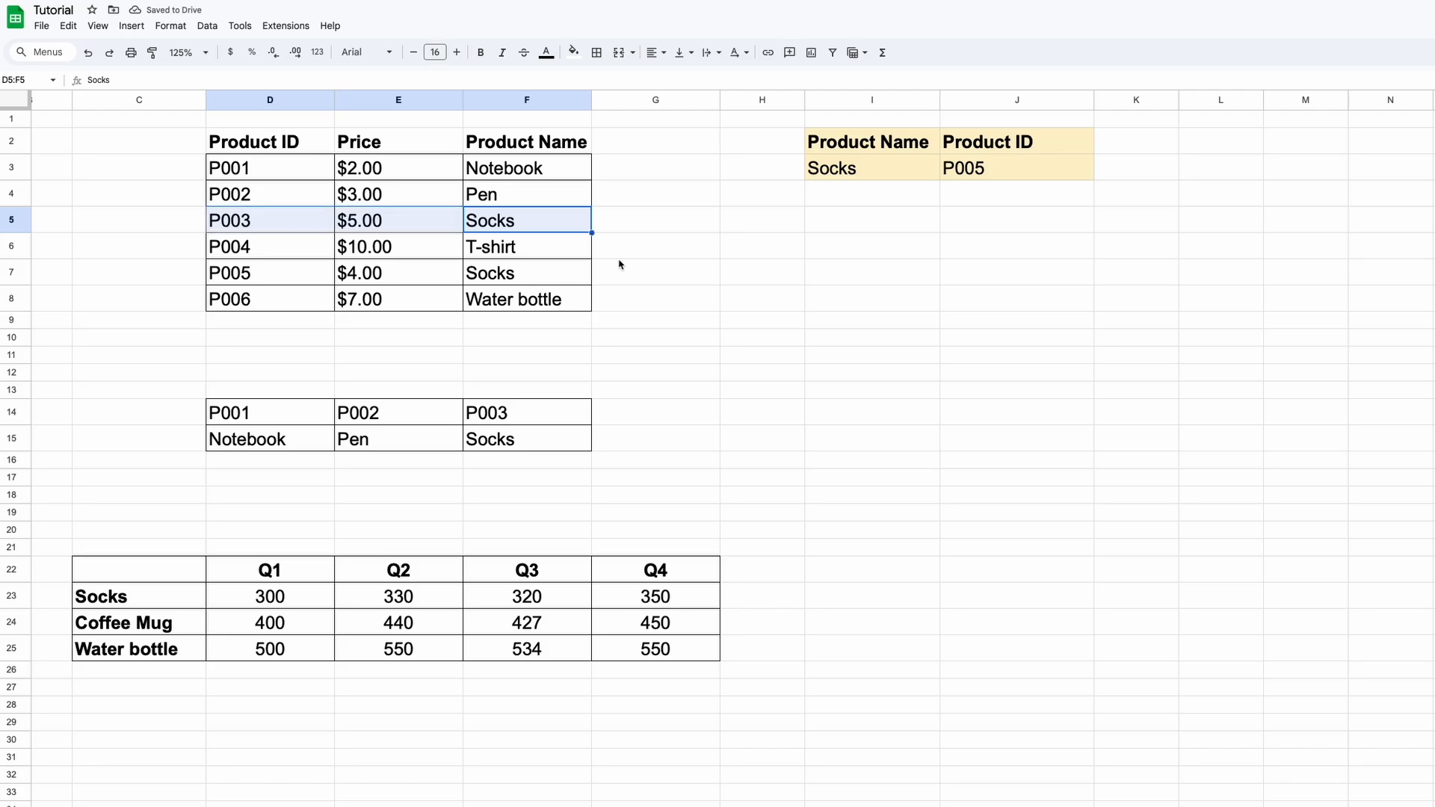
pyautogui.click(965, 172)
# Highlight the ID and name pairs D14:D15 and F14:F15 in the horizontal product table
pyautogui.scroll(-3, 865, 414)
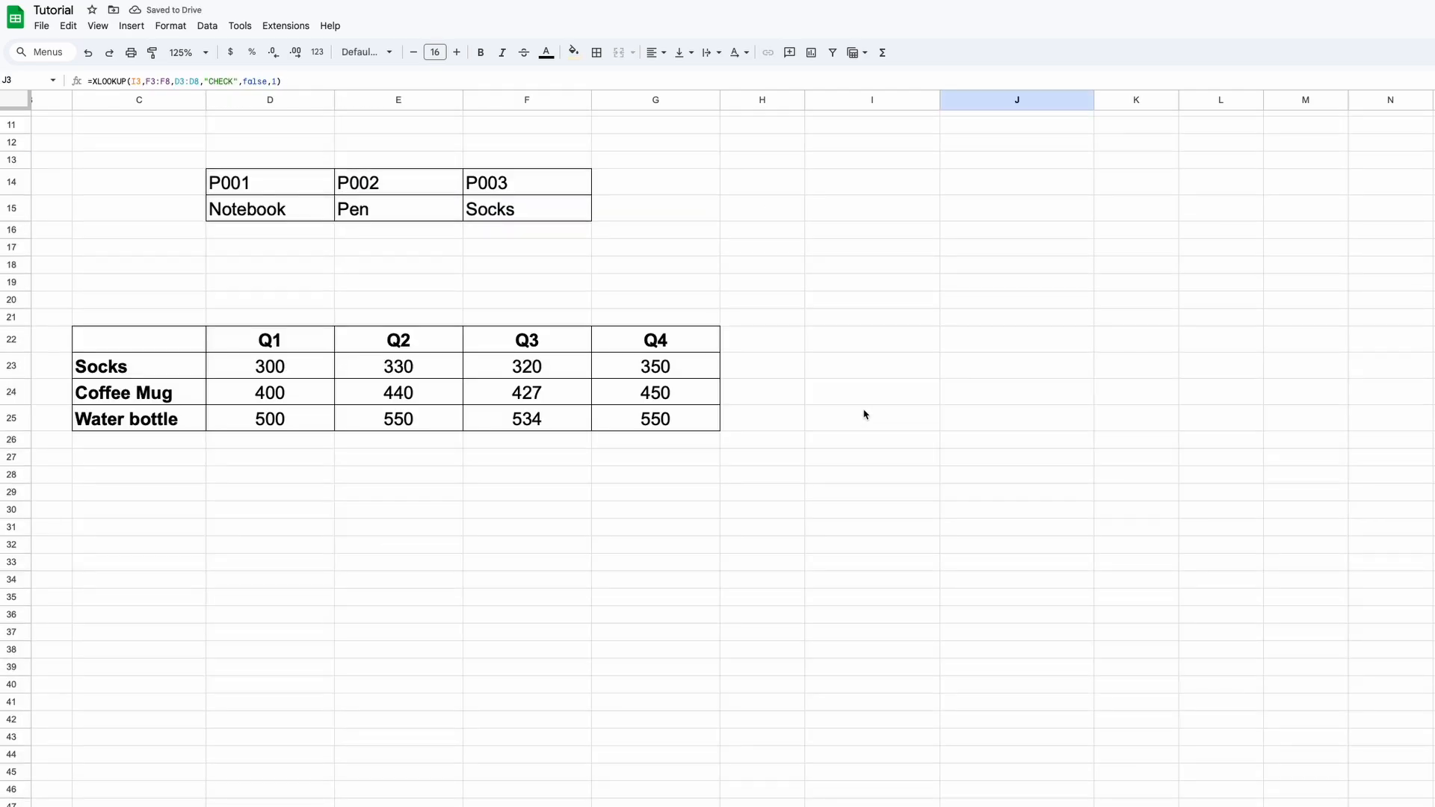
pyautogui.click(891, 183)
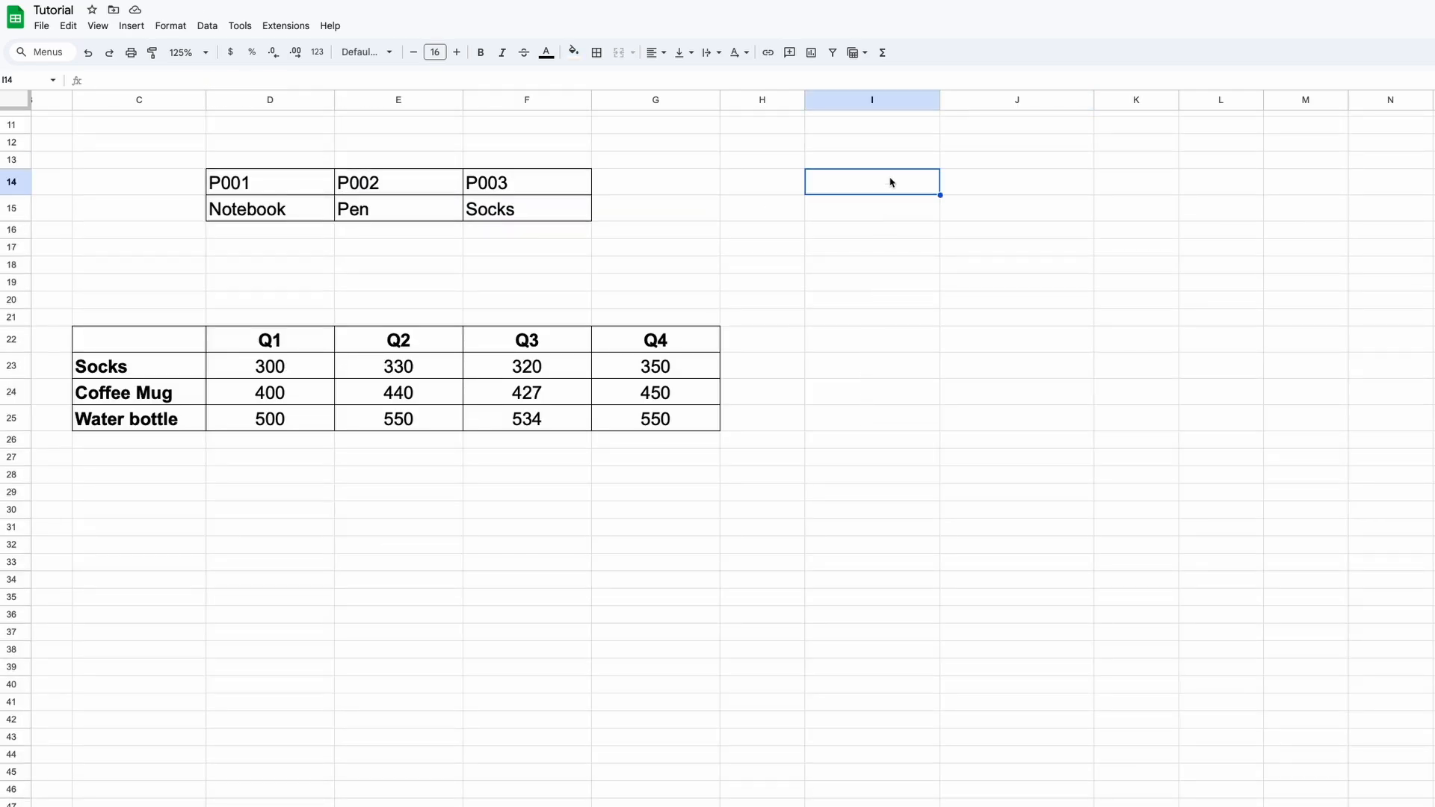
pyautogui.moveTo(259, 194); pyautogui.dragTo(263, 211)
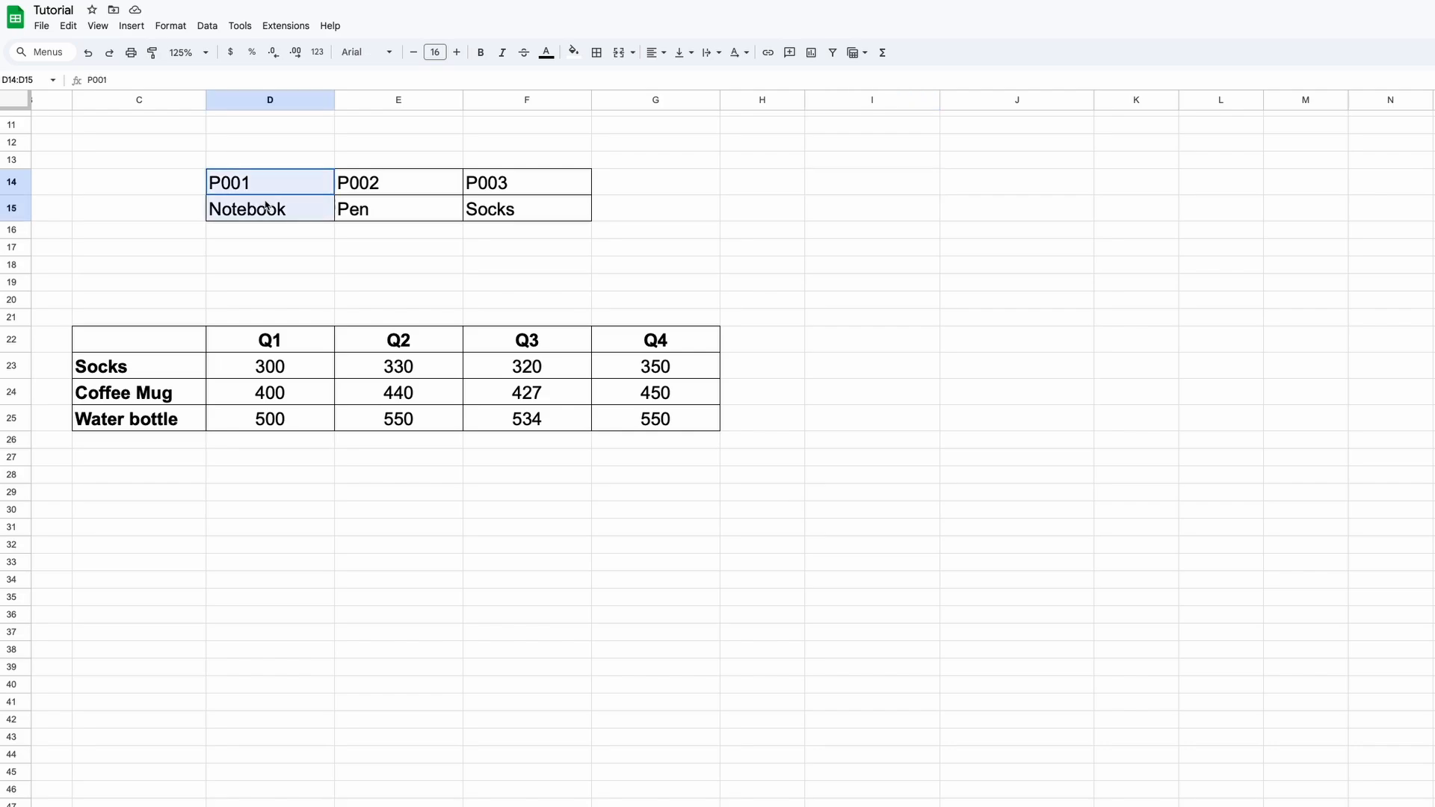
pyautogui.moveTo(443, 186); pyautogui.dragTo(522, 211)
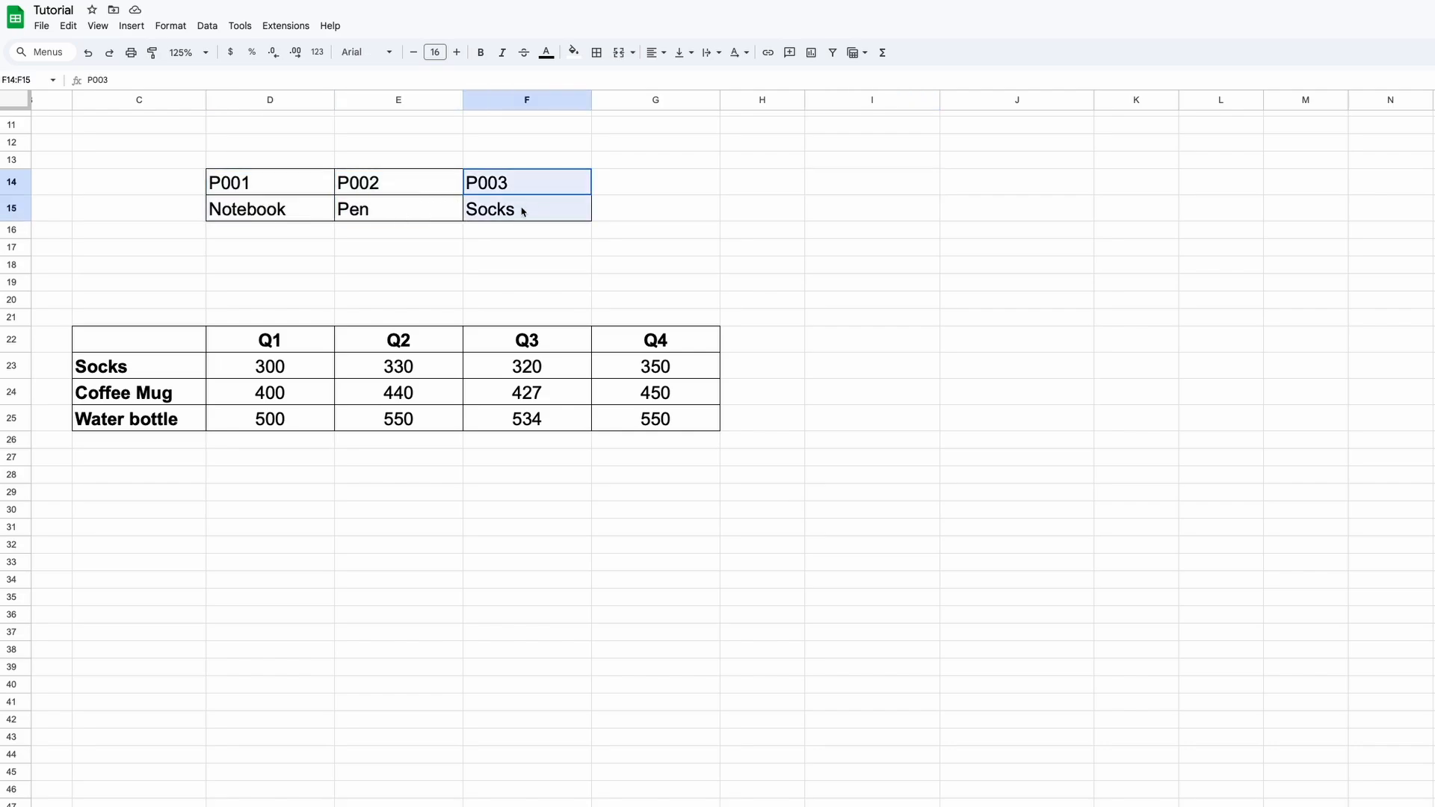
# Add bold headers Product ID and Product in I14:J14 and enter P001 in I15
pyautogui.click(863, 191)
pyautogui.write('Product ID')
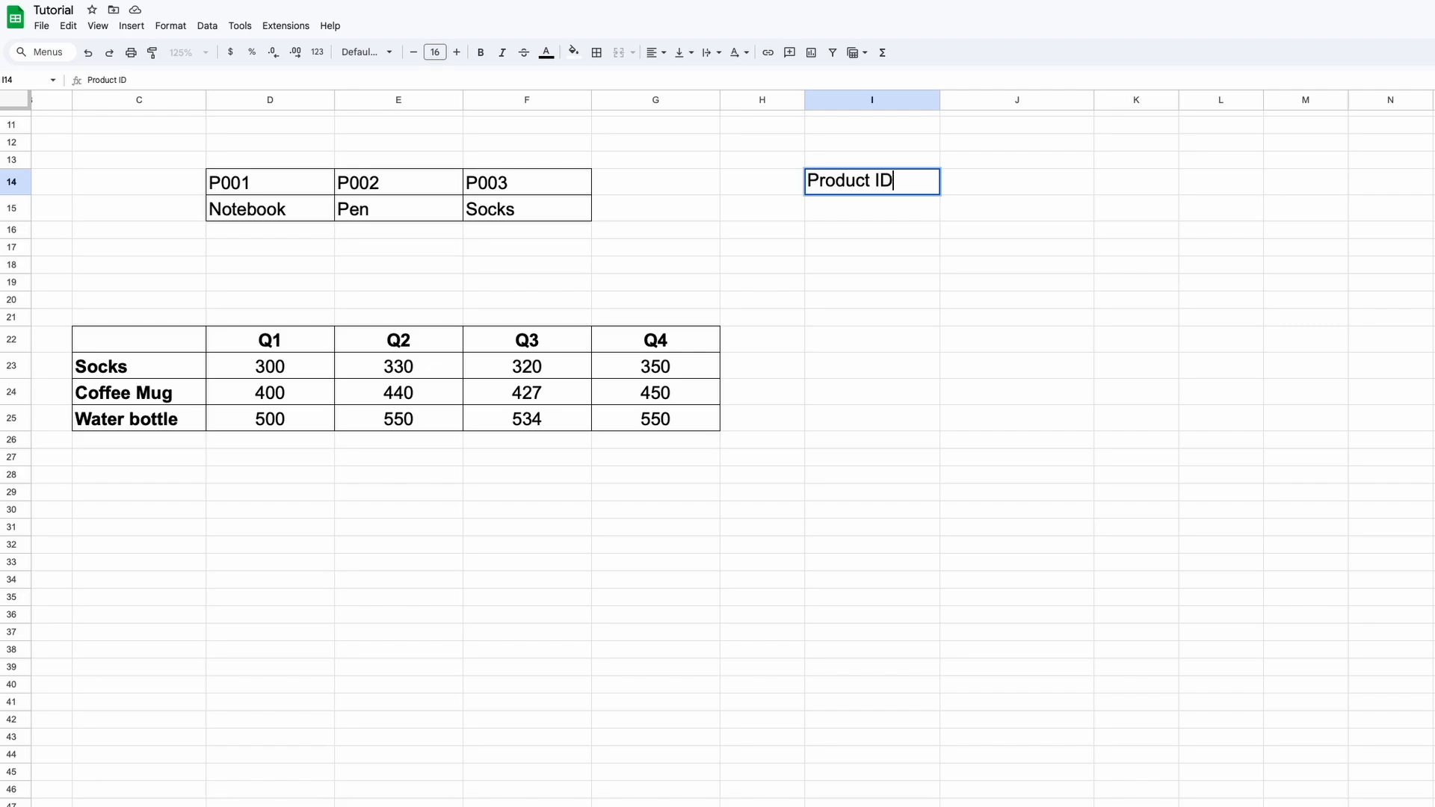
pyautogui.press('Tab')
pyautogui.write('Product')
pyautogui.press('Return')
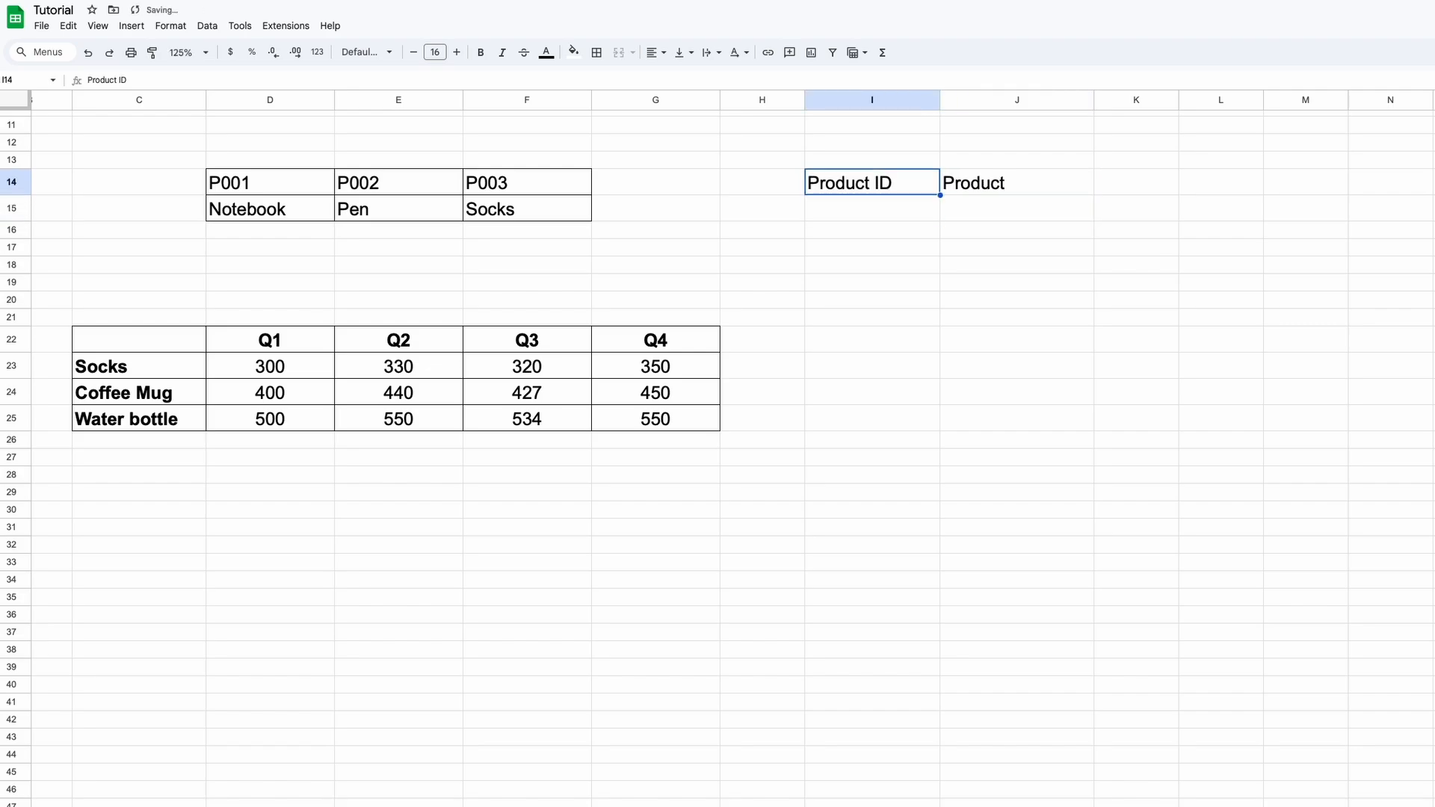
pyautogui.write('P001')
# Start an XLOOKUP formula in J15 with search key I15, lookup range D14:F14 and result range D15:F15
pyautogui.press('Tab')
pyautogui.write('=XLOOKUP(')
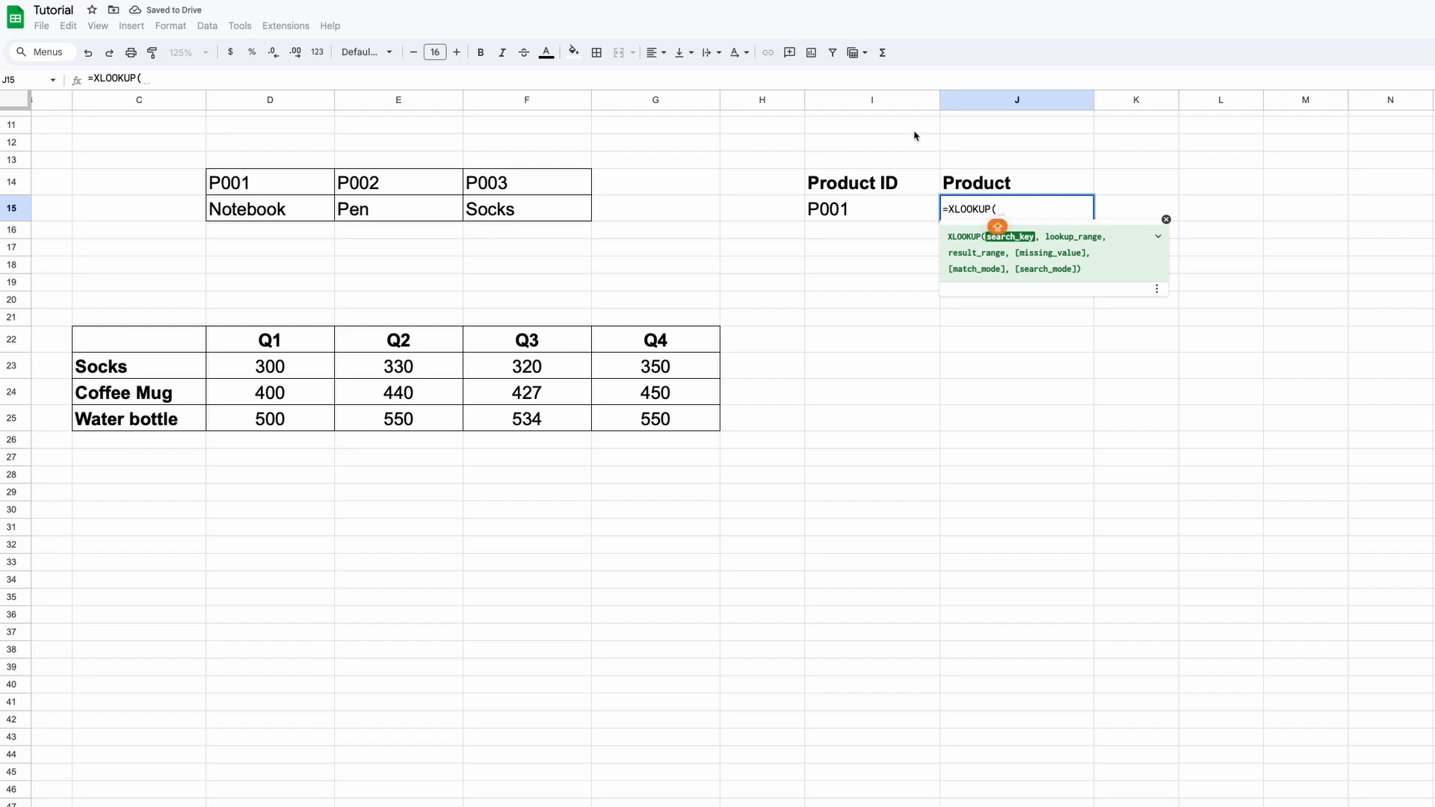
pyautogui.click(879, 211)
pyautogui.write(',')
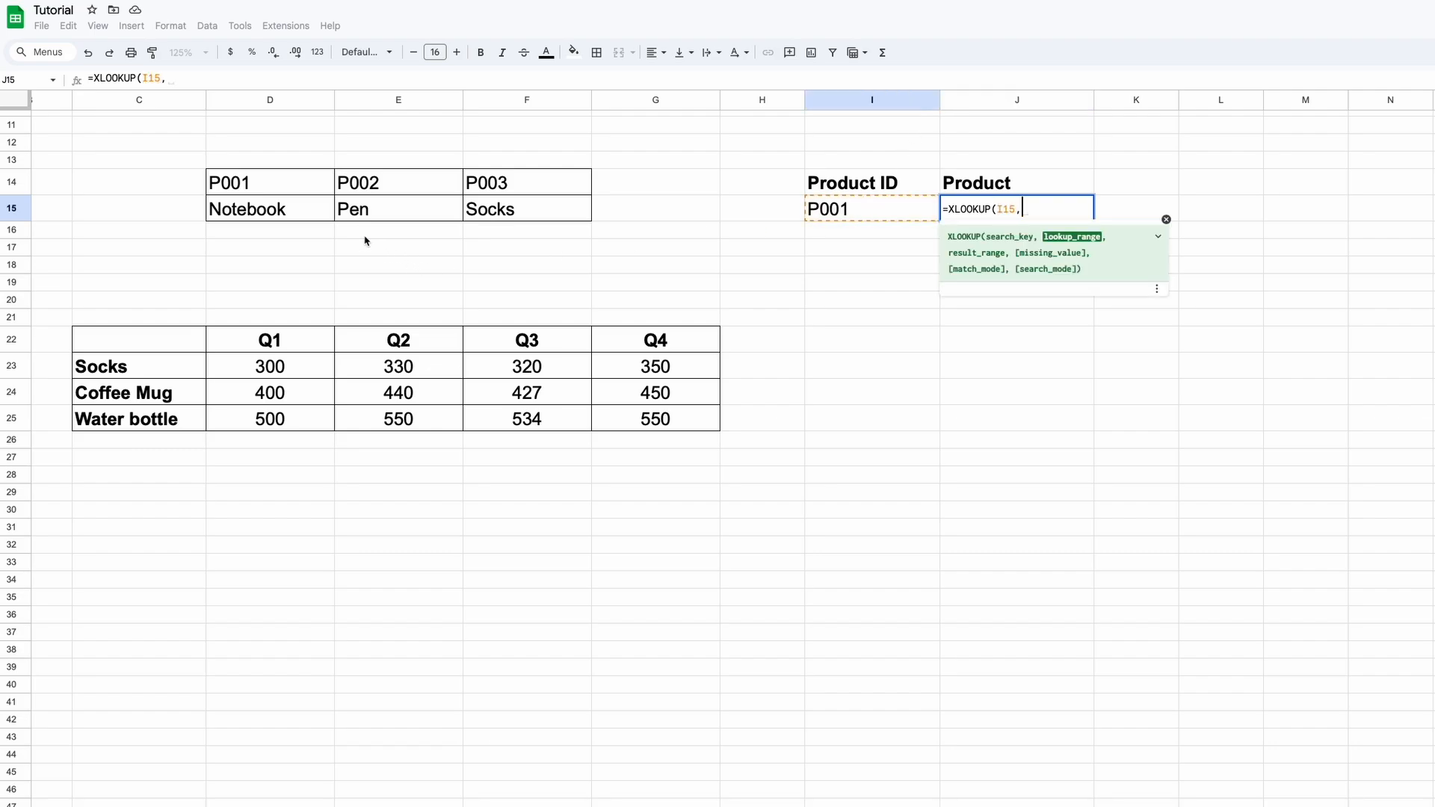
pyautogui.moveTo(304, 186); pyautogui.dragTo(516, 186)
pyautogui.write(',')
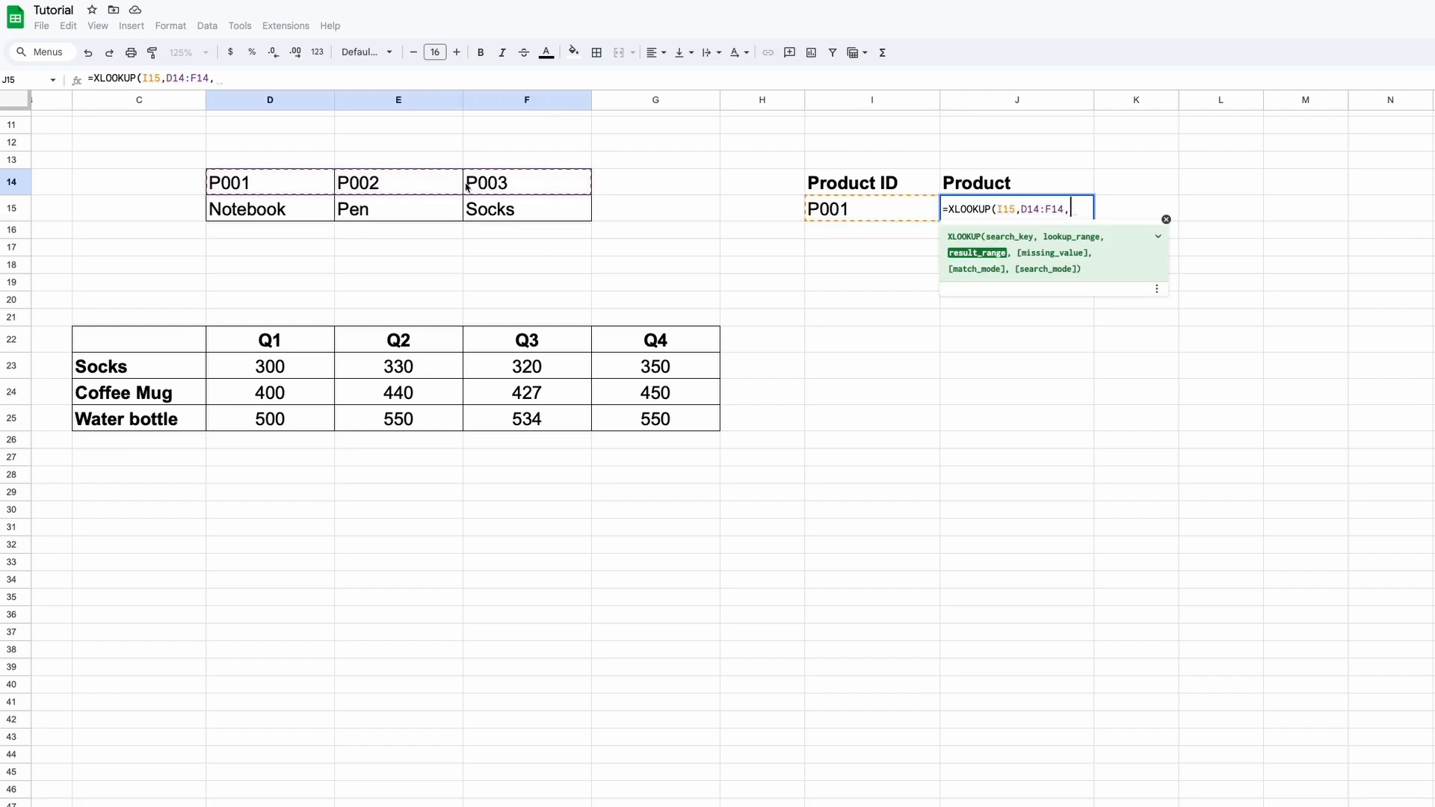
pyautogui.moveTo(299, 209); pyautogui.dragTo(483, 205)
pyautogui.write(',')
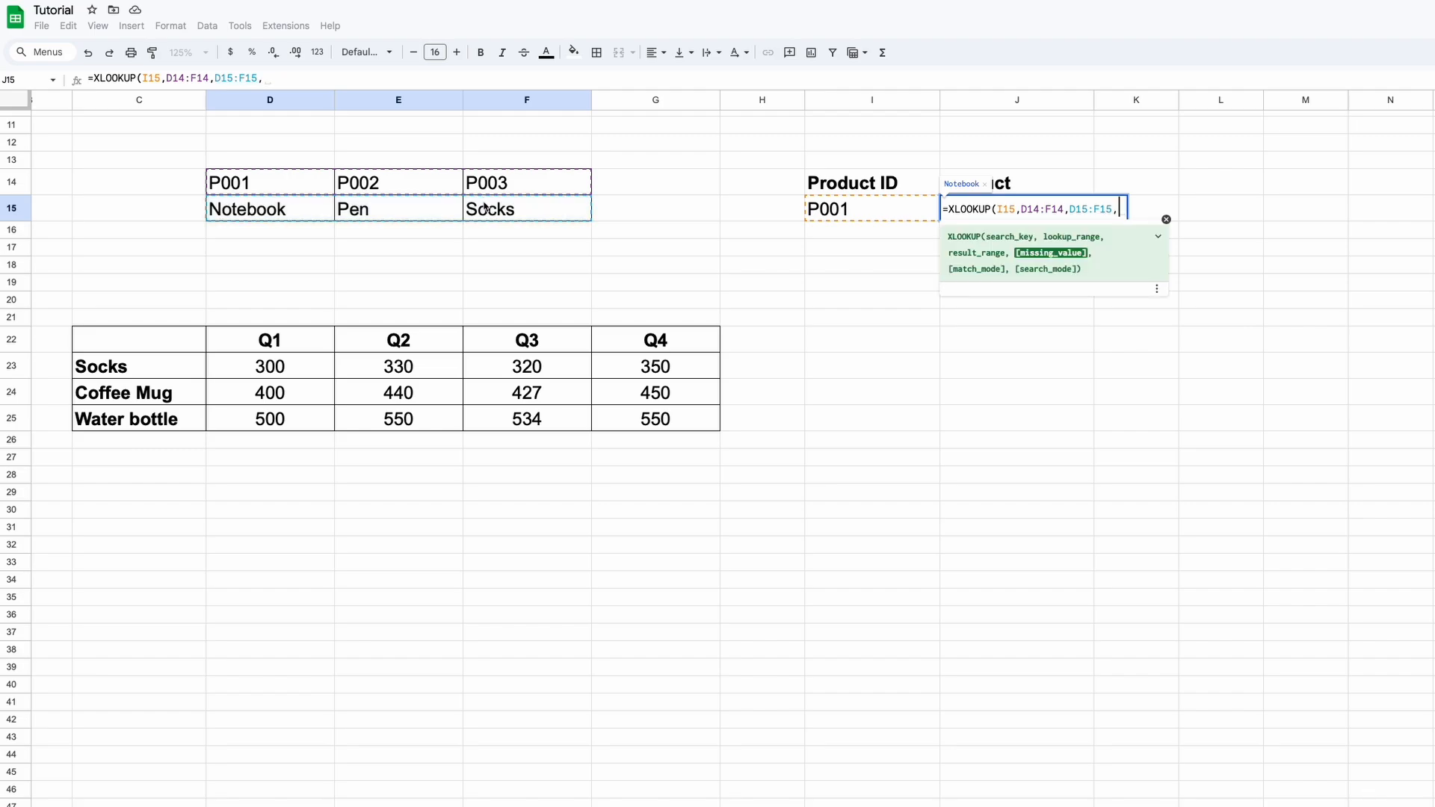
# Complete the J15 formula with missing value "CHECK", match mode 0 and search mode 1
pyautogui.write('"')
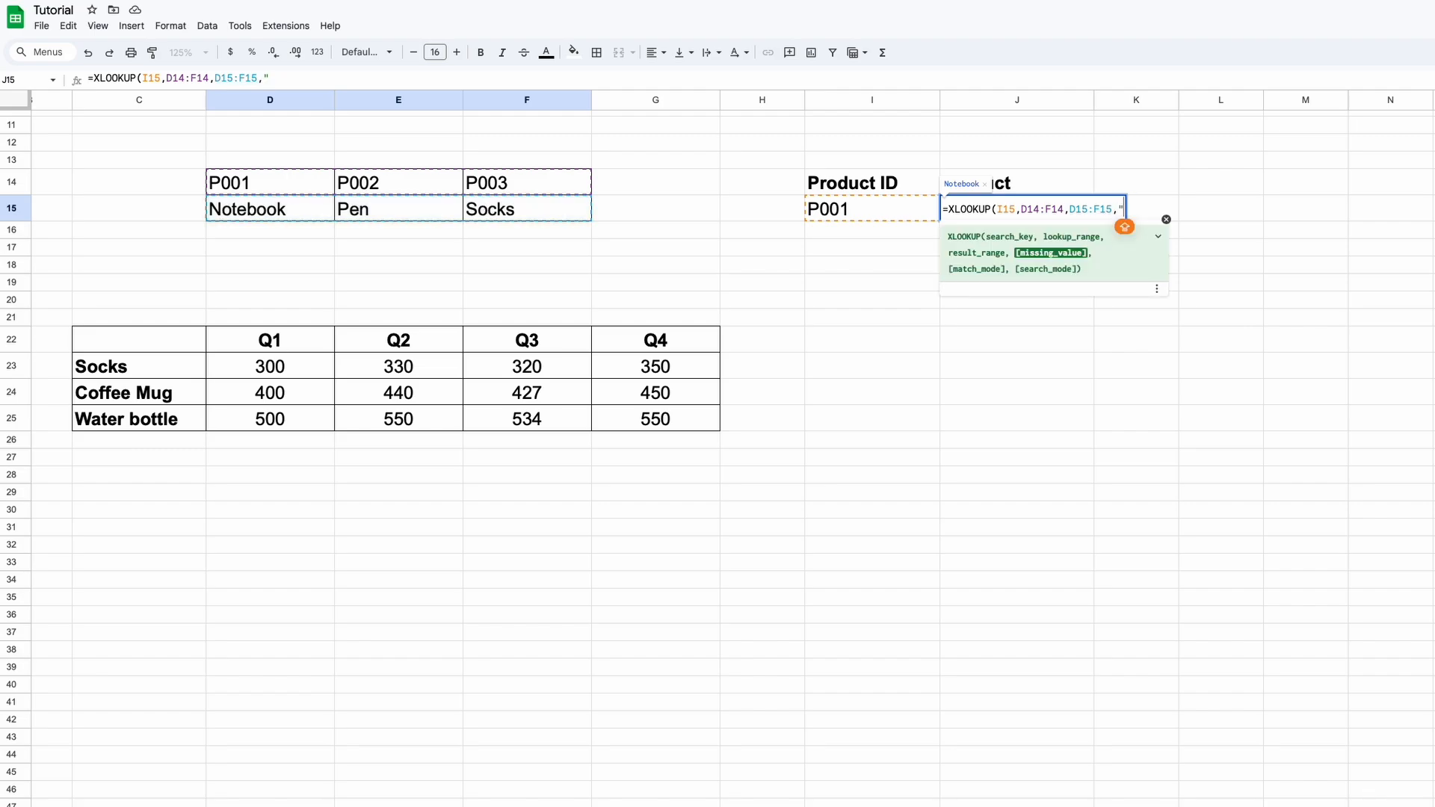
pyautogui.write('CHECK"')
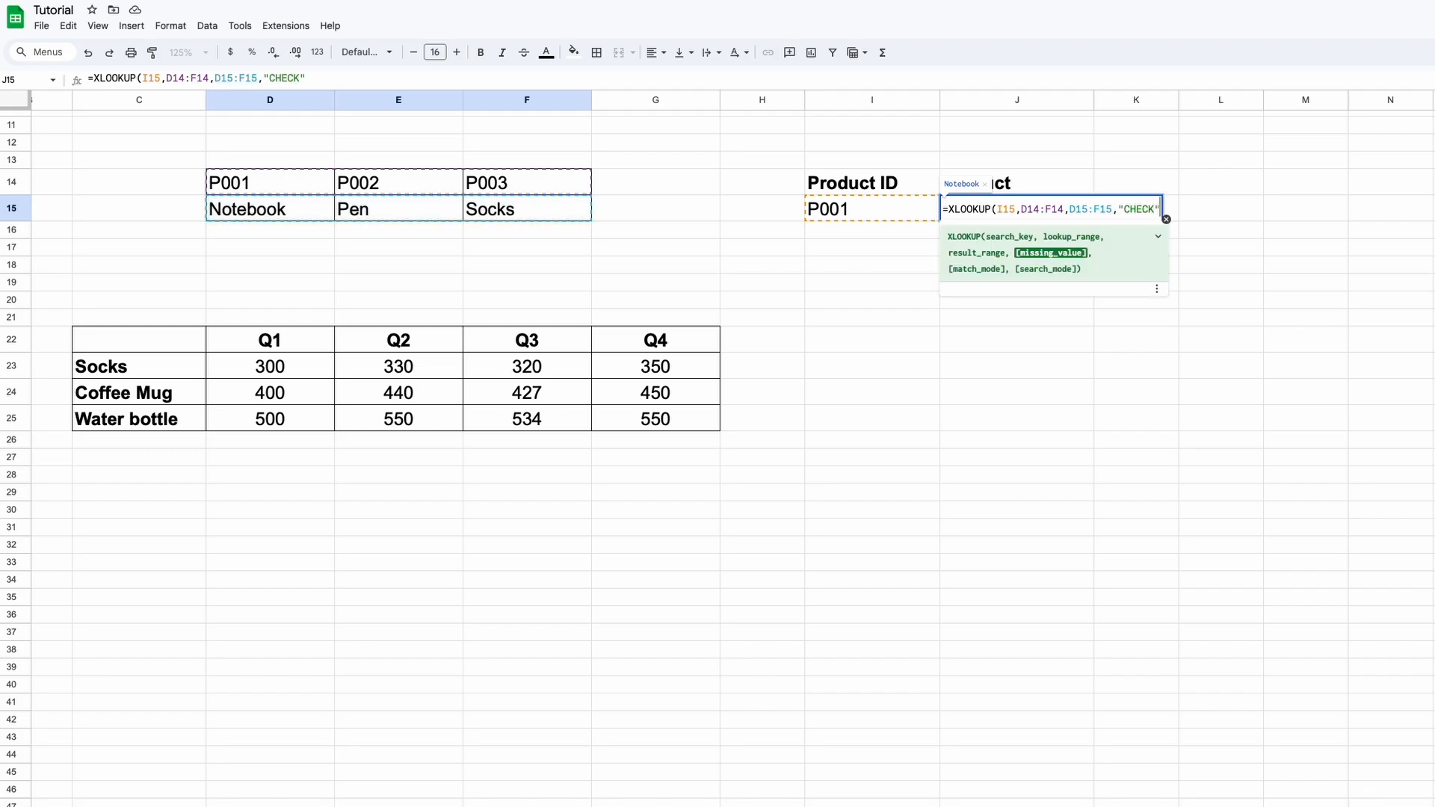
pyautogui.write(',0,')
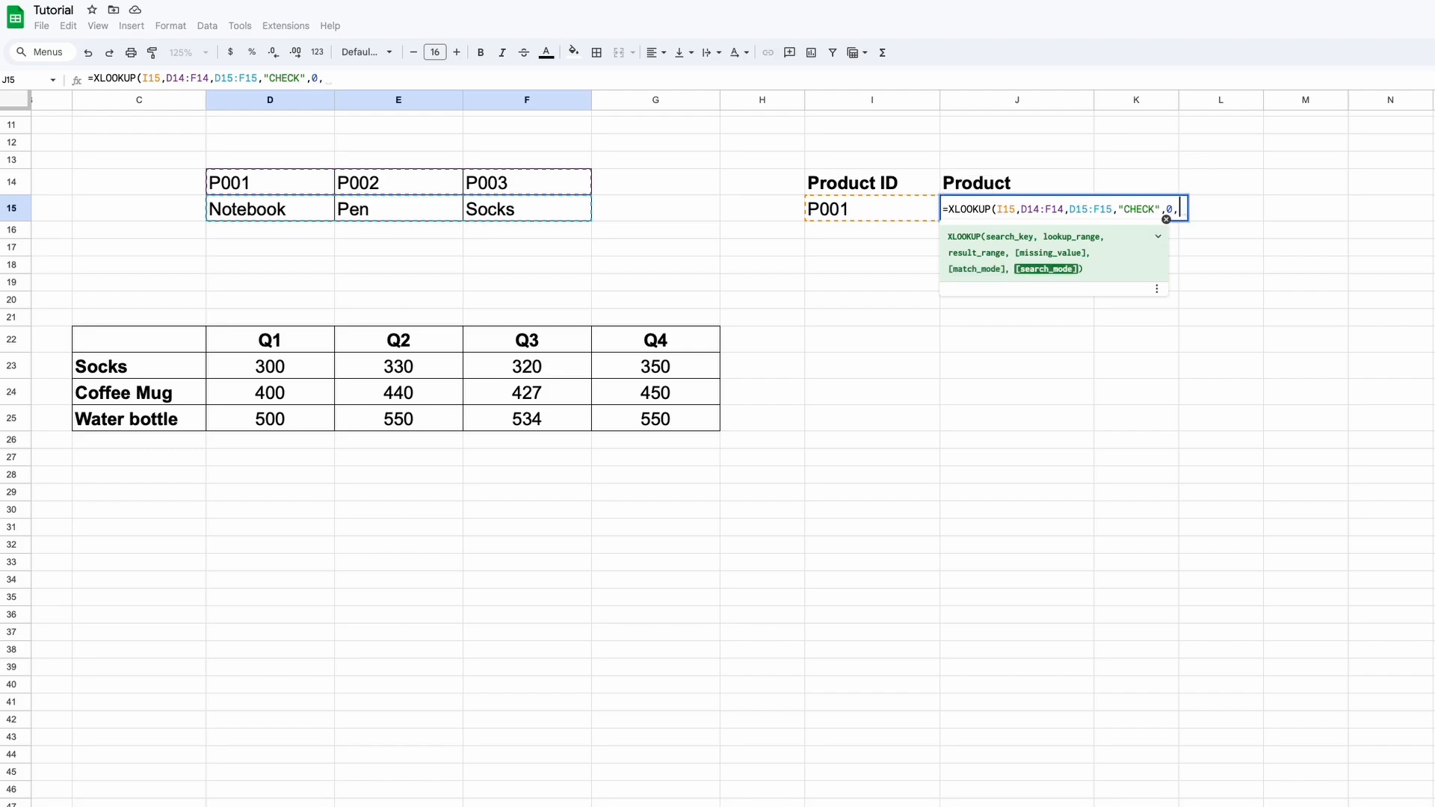
pyautogui.press('capslock')
pyautogui.write('1')
pyautogui.press('Return')
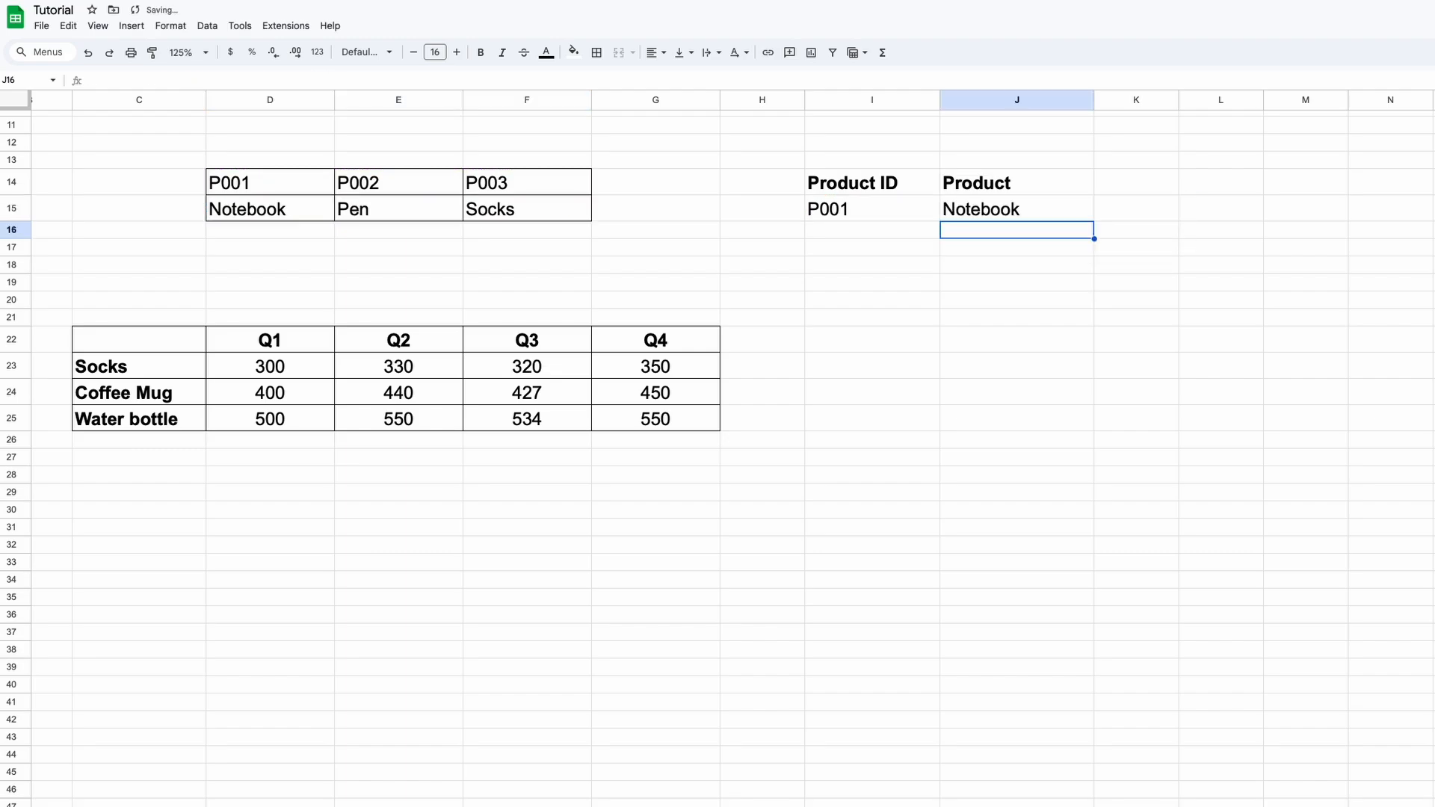
# Test the horizontal lookup by entering P002 and P003 in turn as the product ID in I15
pyautogui.click(873, 218)
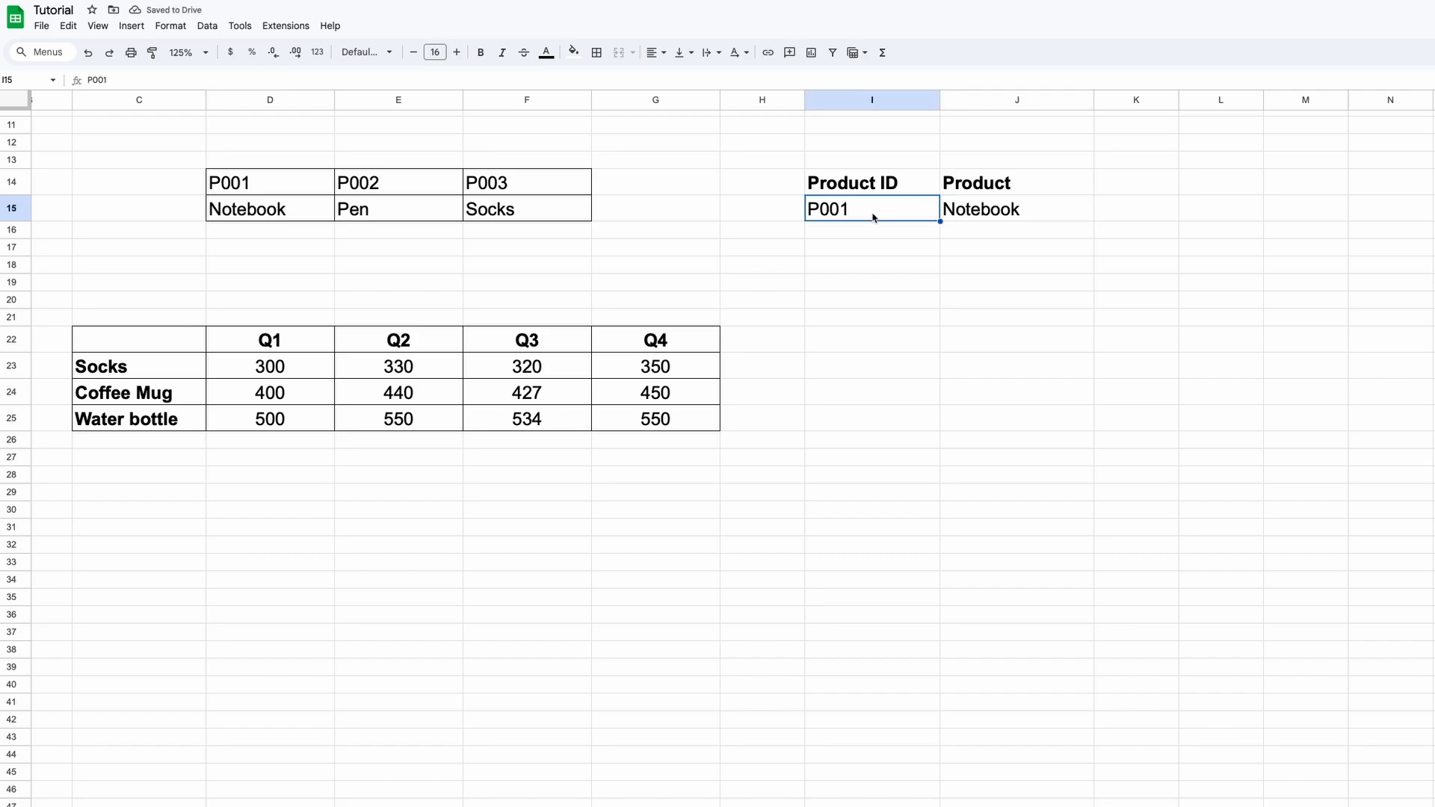
pyautogui.write('P002')
pyautogui.press('Return')
pyautogui.press('Up')
pyautogui.write('P003')
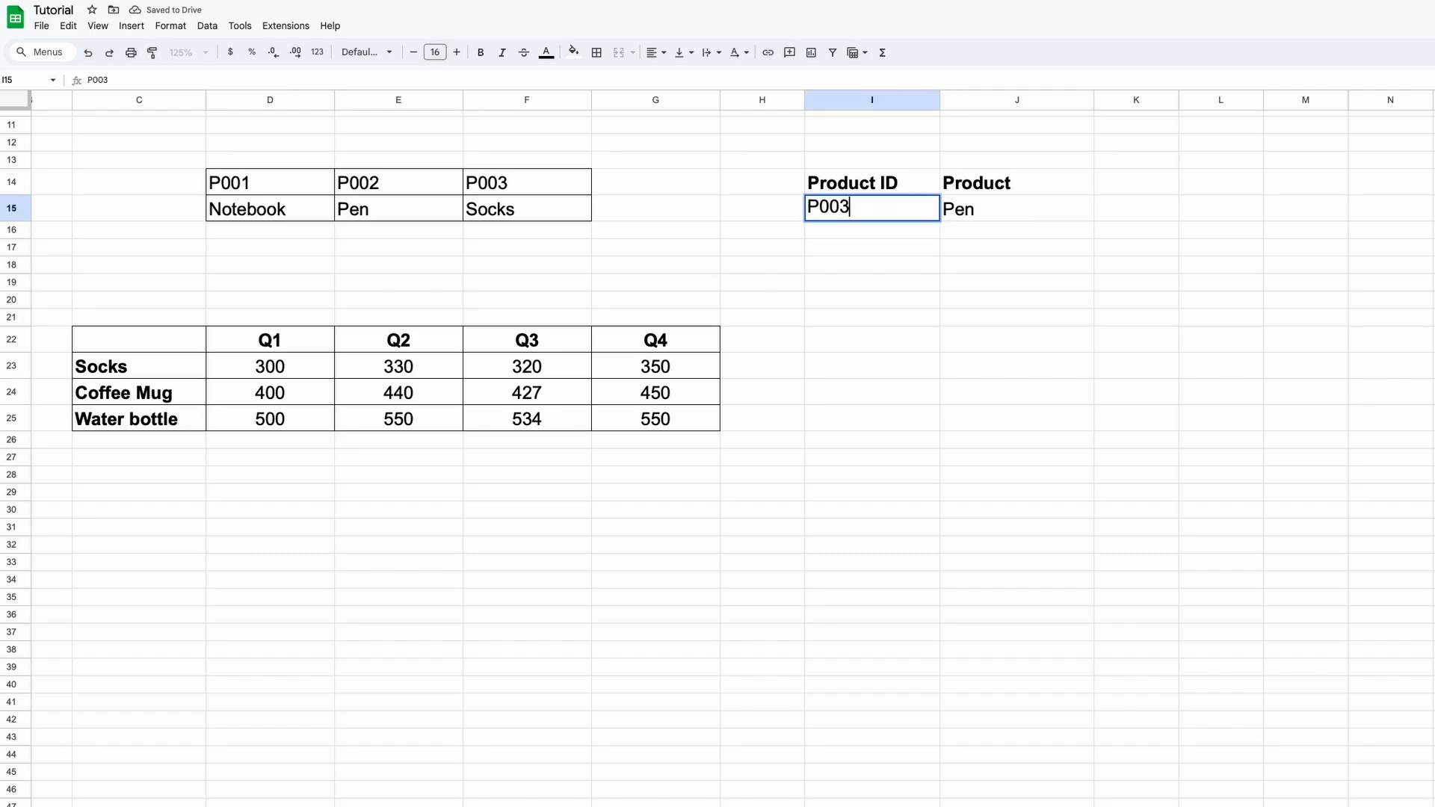
pyautogui.press('Return')
# Highlight the quarter headers D22:G22 and the product names C23:C25 of the quarterly table
pyautogui.scroll(-3, 894, 266)
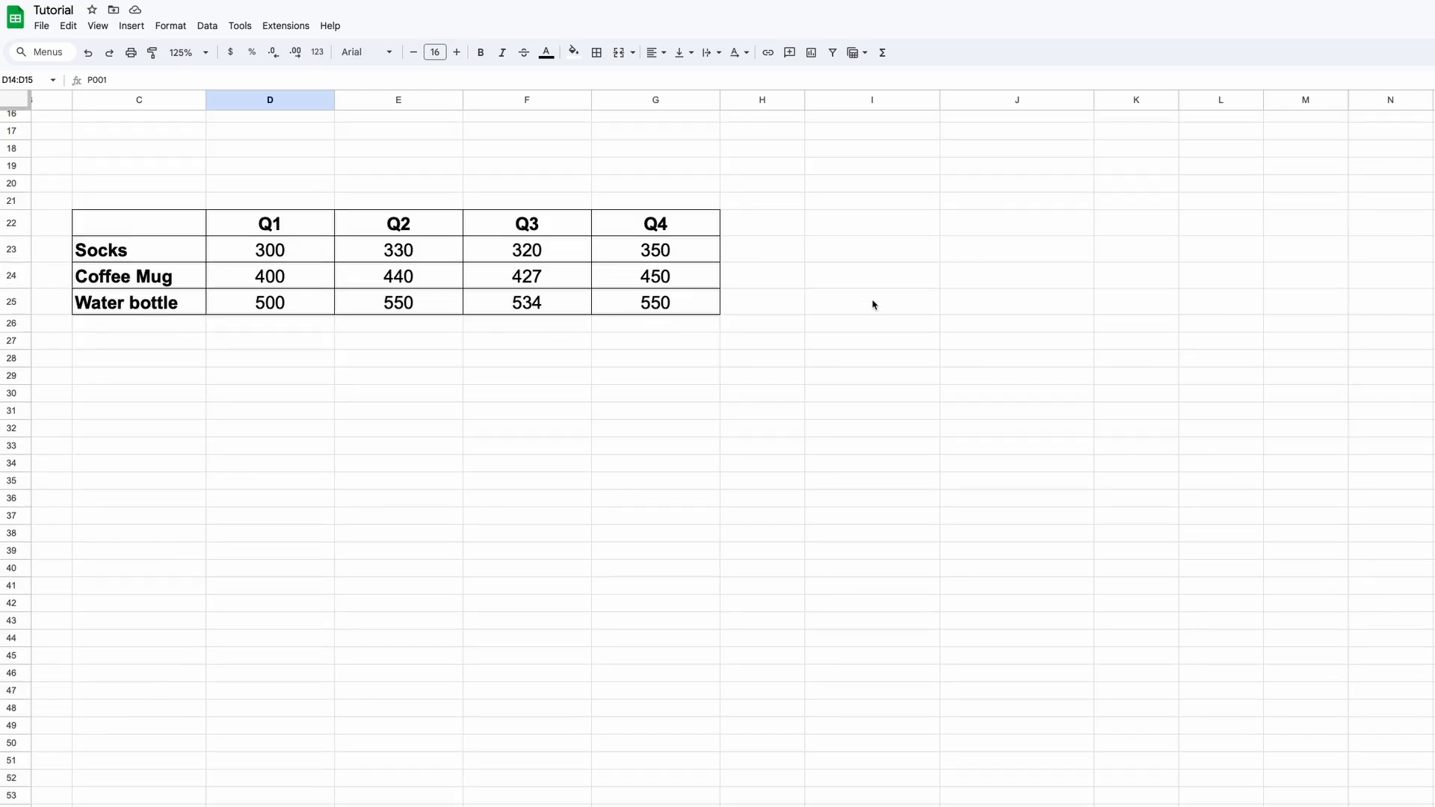
pyautogui.click(863, 234)
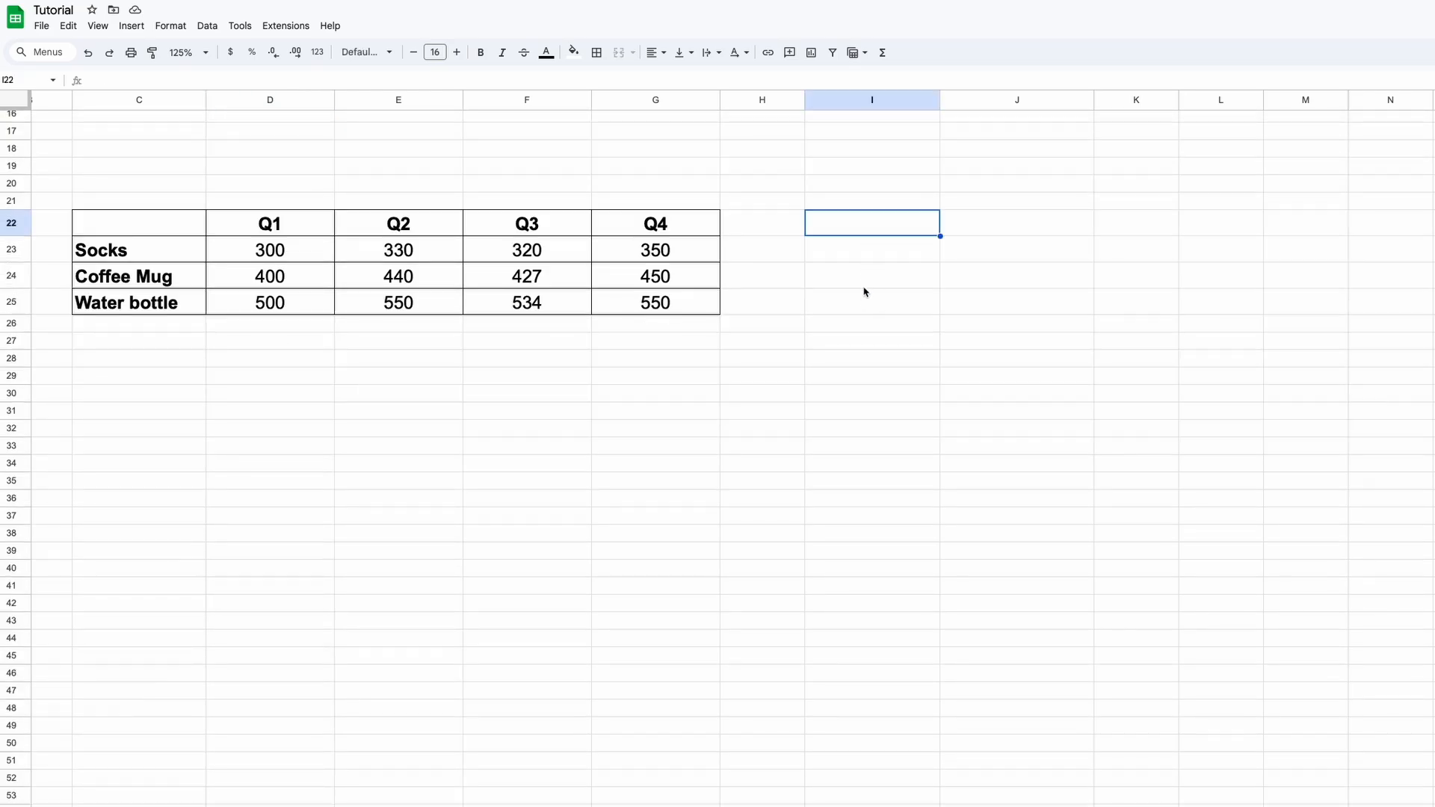
pyautogui.moveTo(237, 230); pyautogui.dragTo(657, 243)
pyautogui.keyDown('ctrl'); pyautogui.moveTo(180, 250); pyautogui.dragTo(187, 302); pyautogui.keyUp('ctrl')
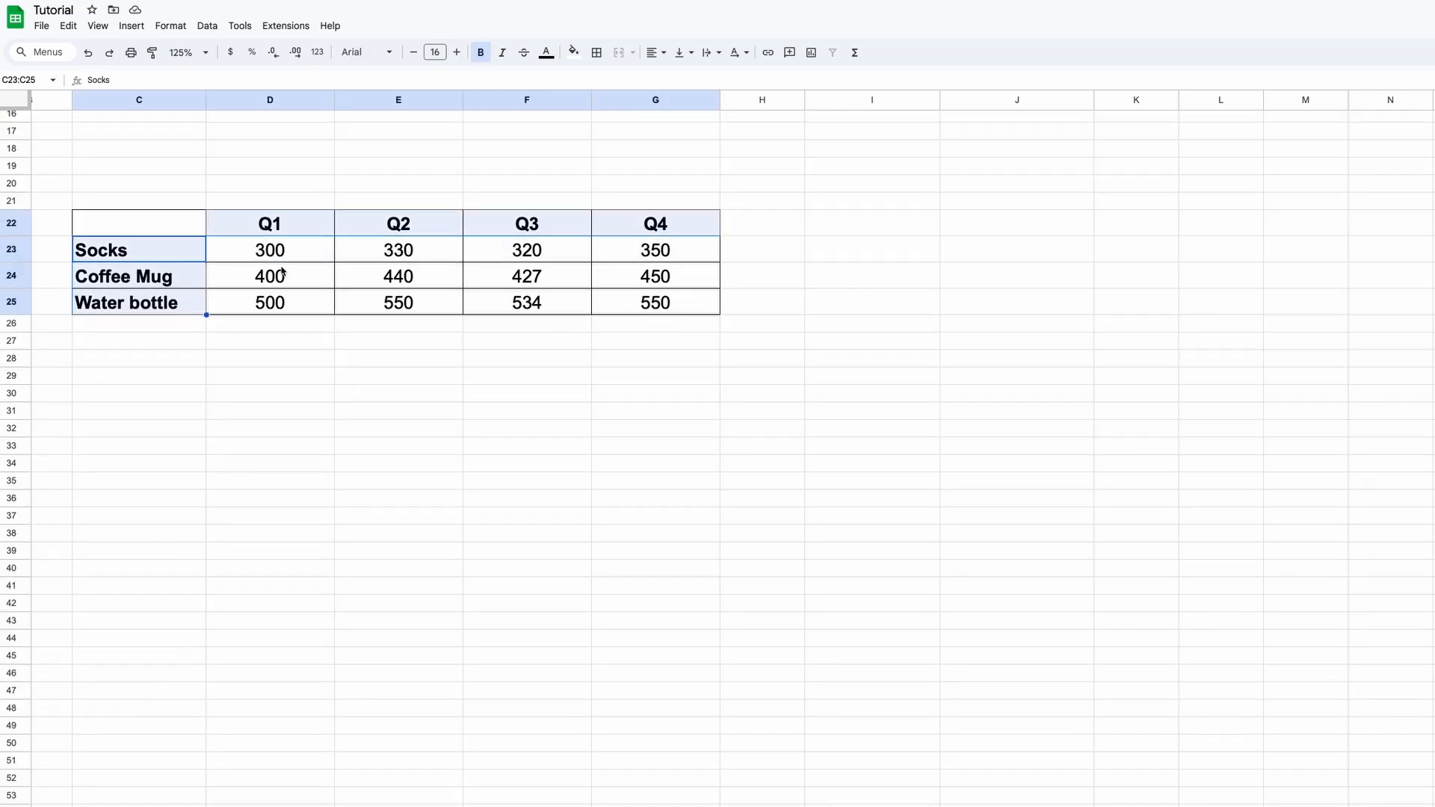
# Enter Q2 in J22 and Coffee Mug in I23 as the criteria for a two-way lookup
pyautogui.click(898, 228)
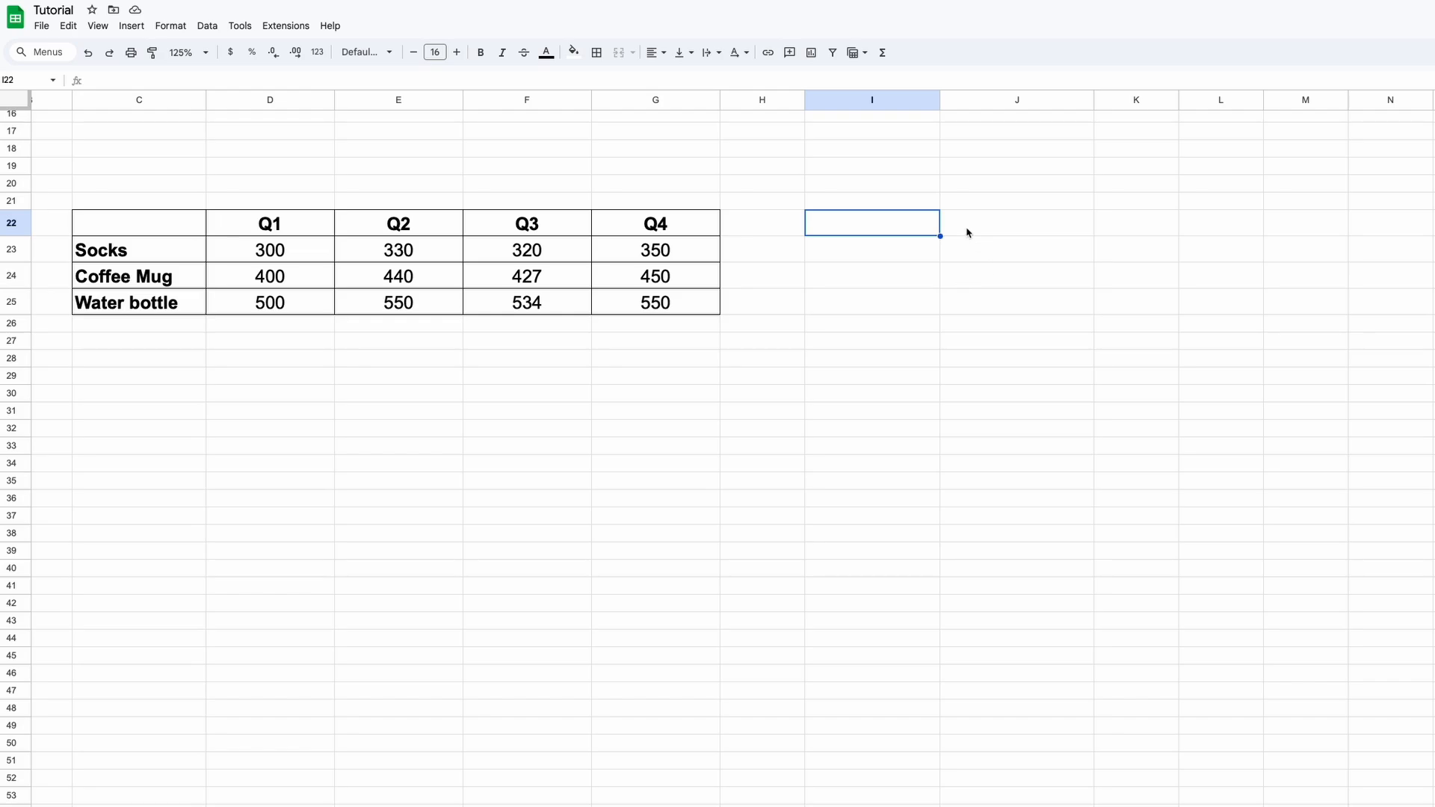
pyautogui.write('Q2')
pyautogui.press('Return')
pyautogui.press('Up')
pyautogui.press('Down')
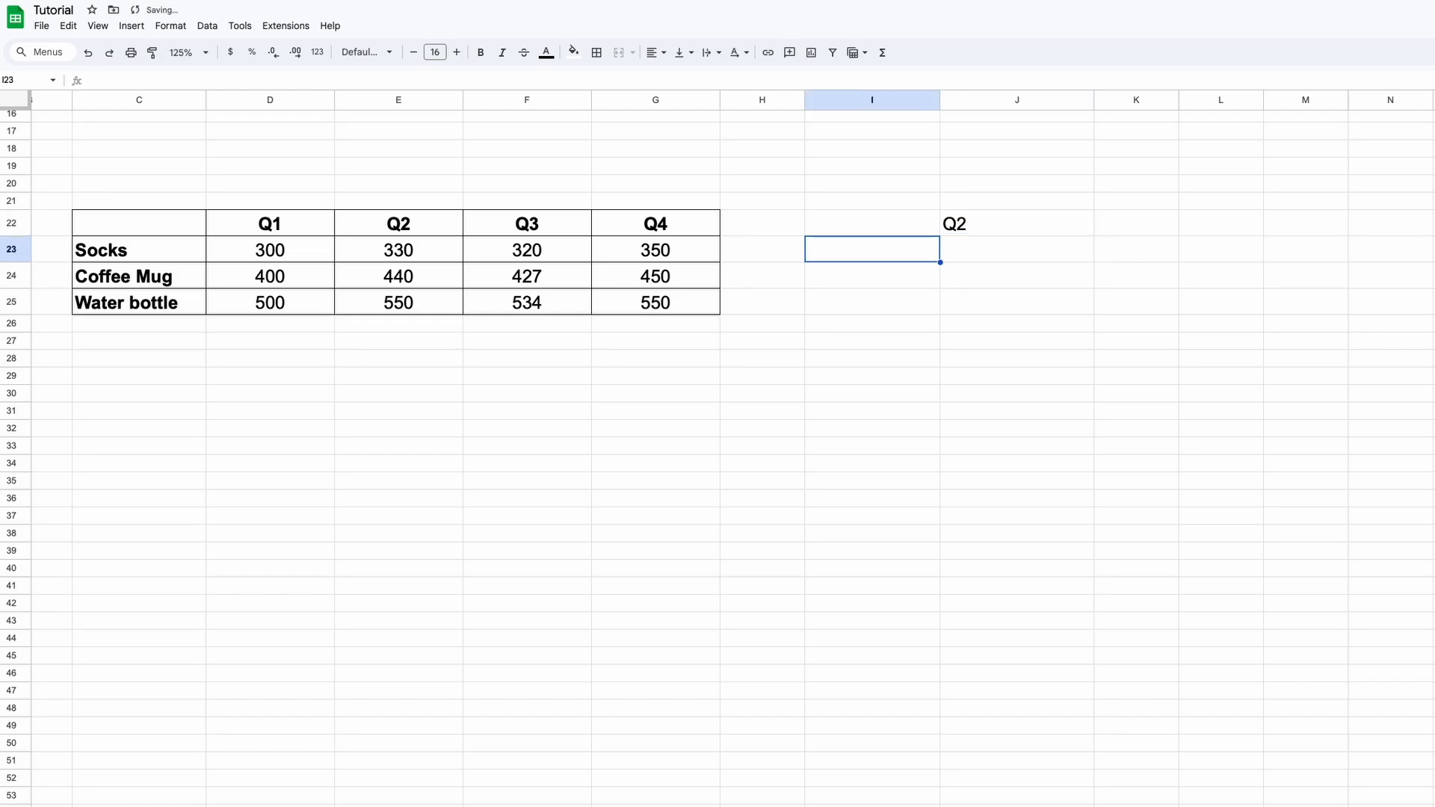
pyautogui.write('COFFEE')
pyautogui.press('BackSpace')
pyautogui.press('BackSpace')
pyautogui.press('BackSpace')
pyautogui.press('BackSpace')
pyautogui.press('BackSpace')
pyautogui.write('offee Mug')
pyautogui.press('Return')
# Start an XLOOKUP formula in J23 with search key I23 and lookup range C23:C25
pyautogui.press('Up')
pyautogui.press('Right')
pyautogui.write('=XLOOKUP(')
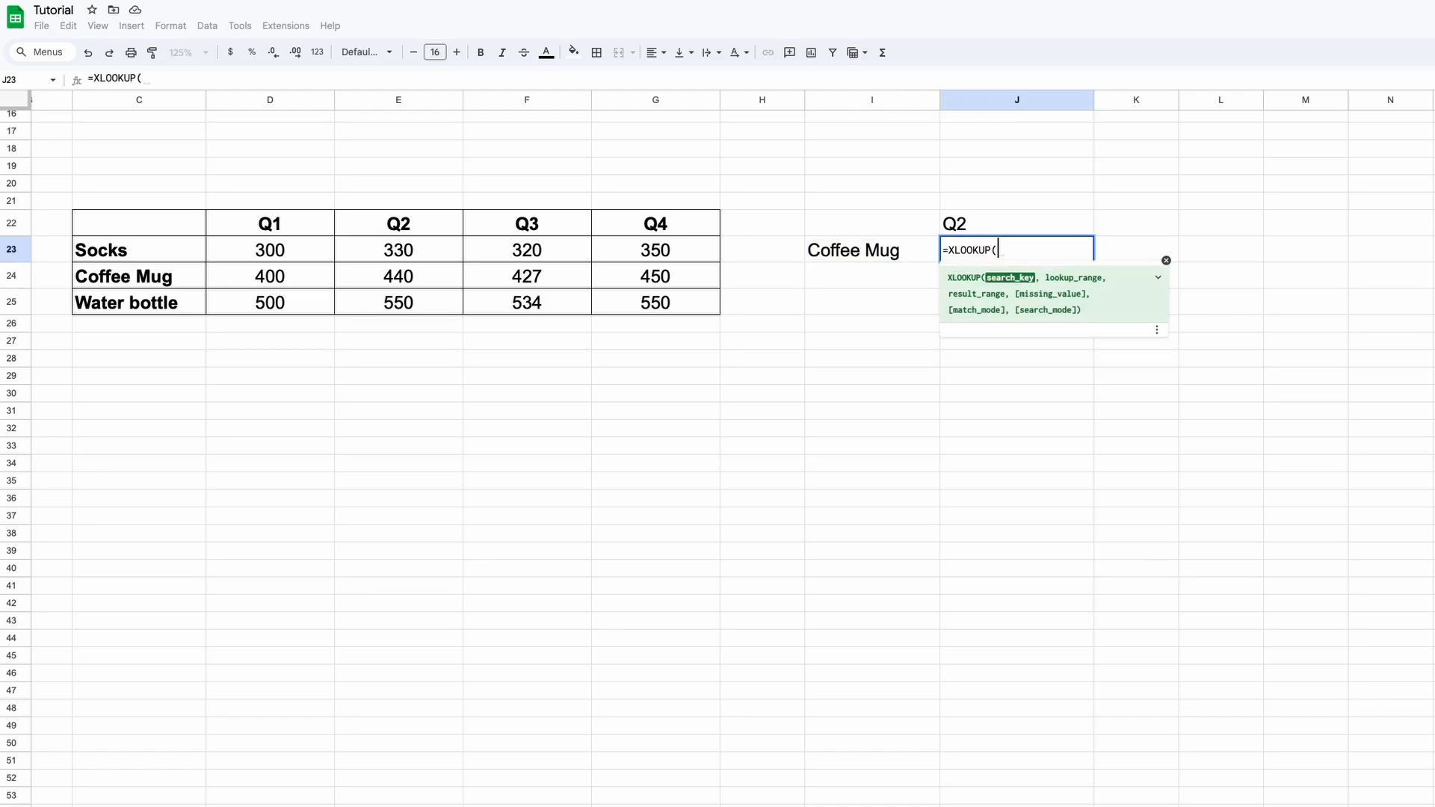
pyautogui.click(917, 254)
pyautogui.write(',')
pyautogui.moveTo(176, 257); pyautogui.dragTo(172, 303)
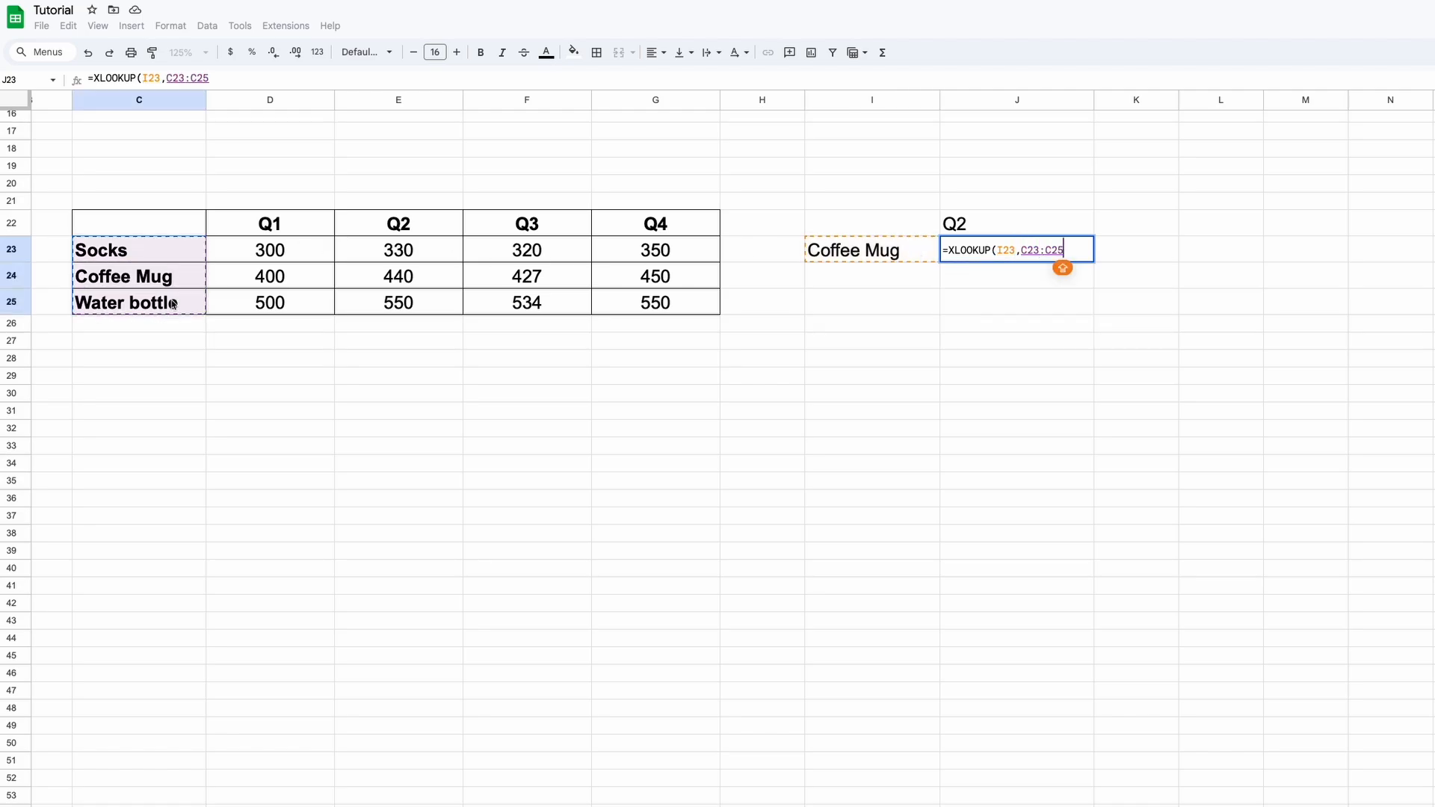
pyautogui.write(',')
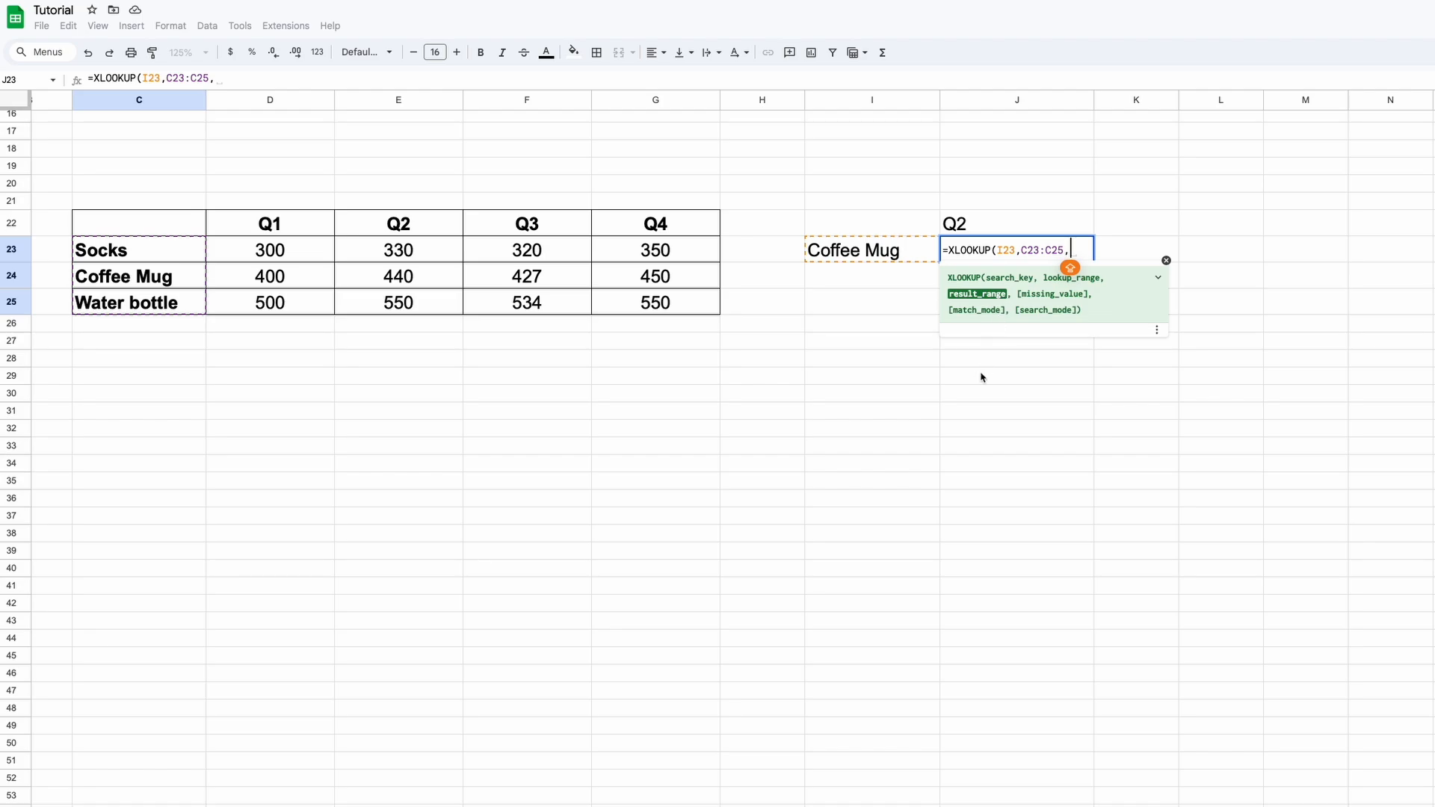
# Nest a second XLOOKUP as the result range, with search key J22, lookup range D22:G22 and result range D23:G25
pyautogui.write('XLOOKUP')
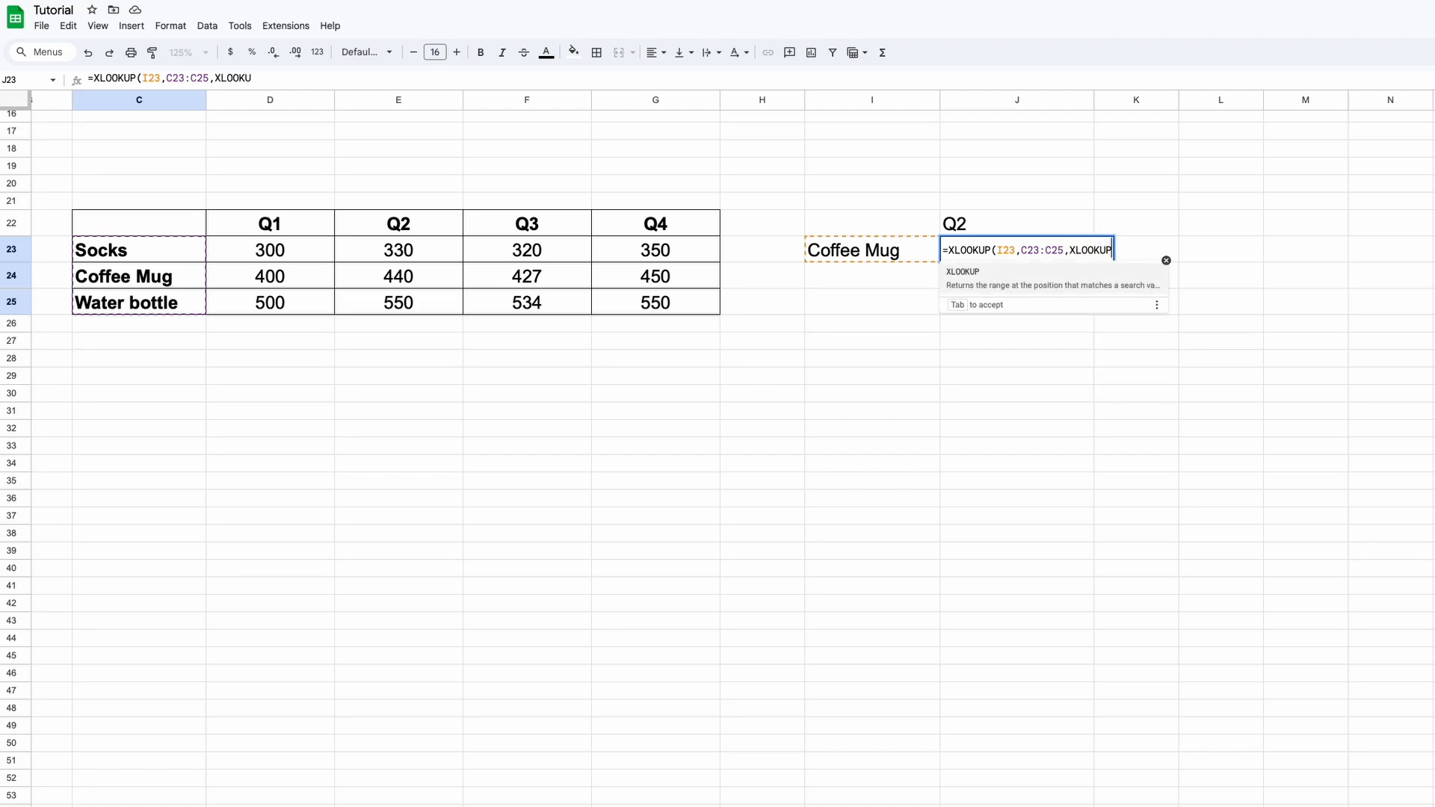
pyautogui.write('(')
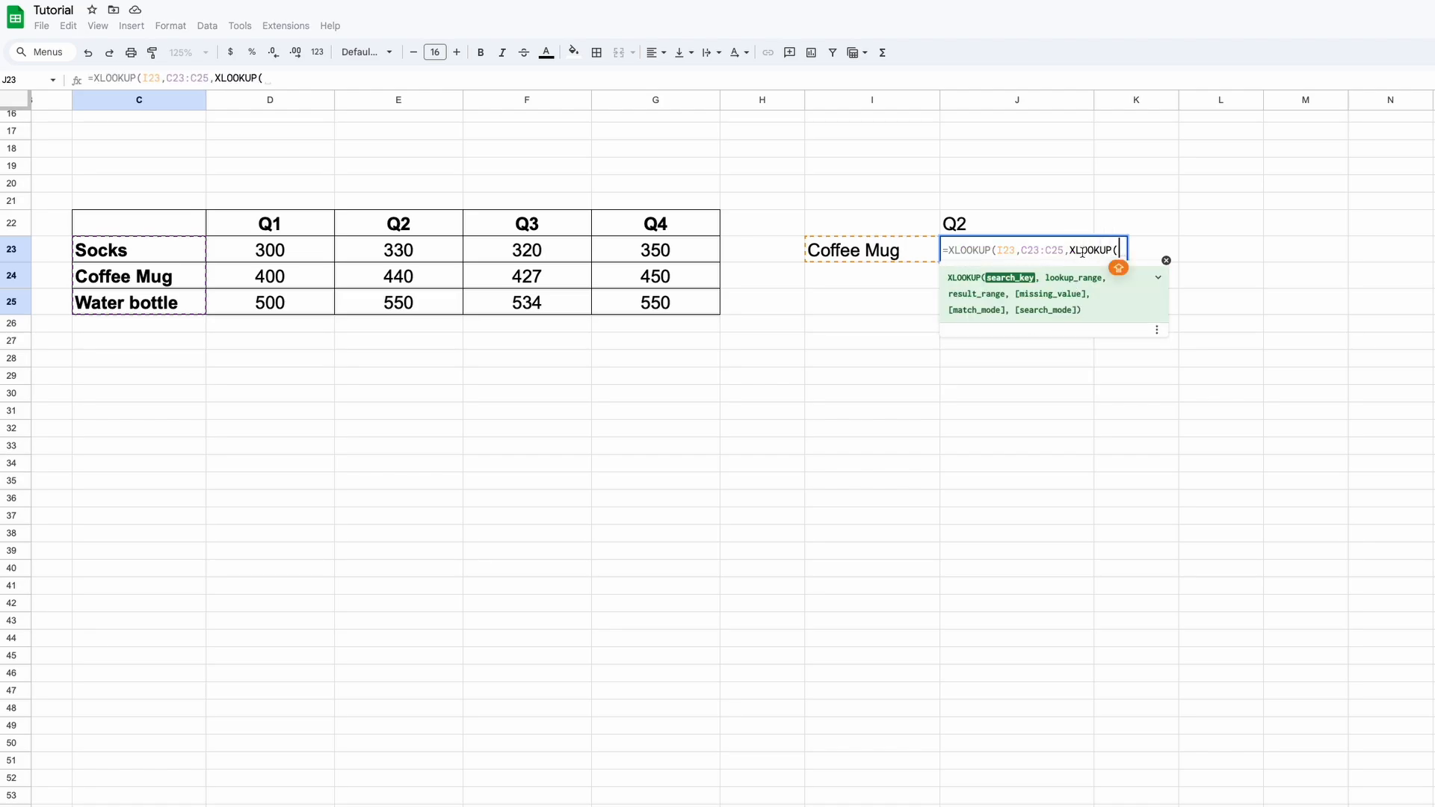
pyautogui.click(1030, 229)
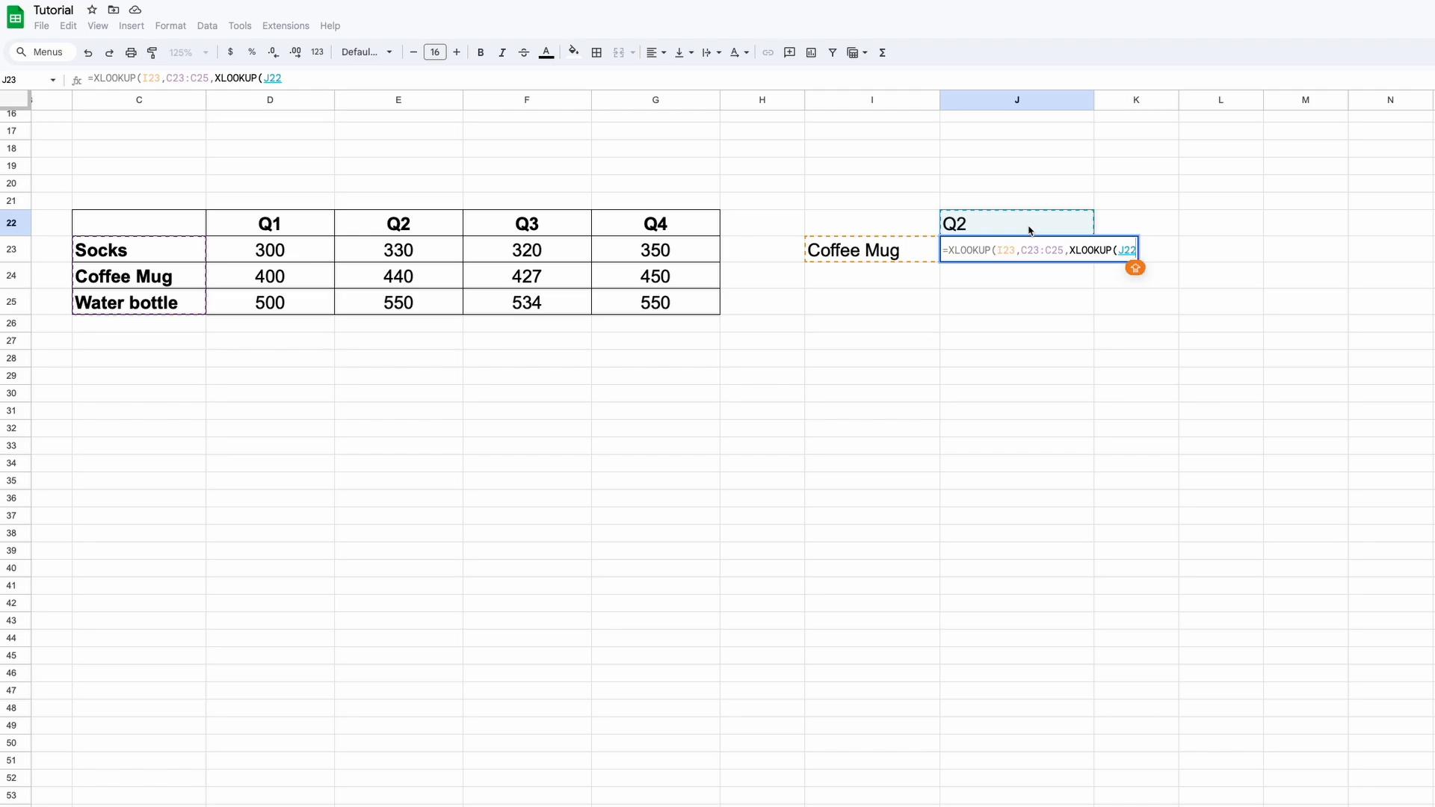
pyautogui.write(',')
pyautogui.moveTo(295, 226); pyautogui.dragTo(599, 226)
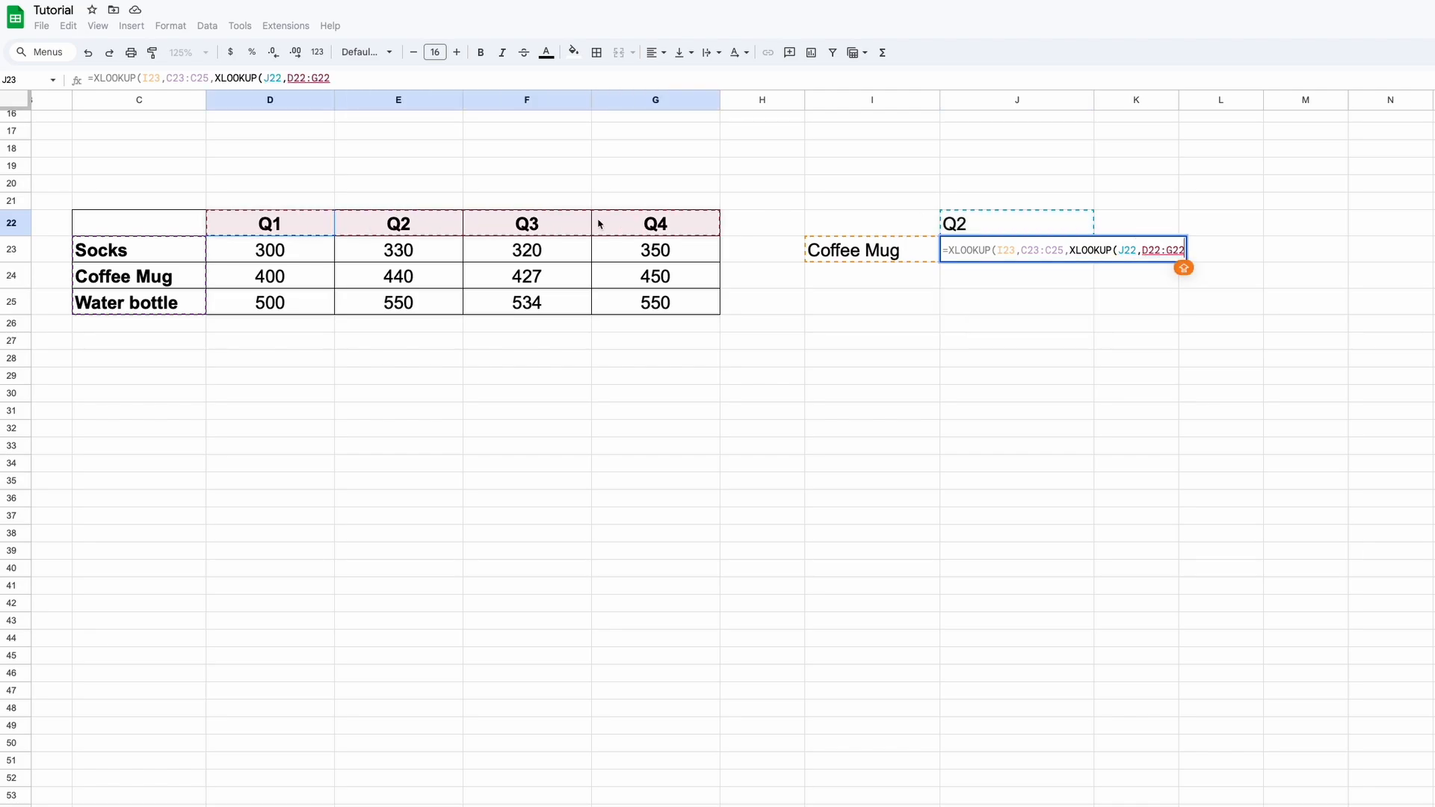
pyautogui.write(',')
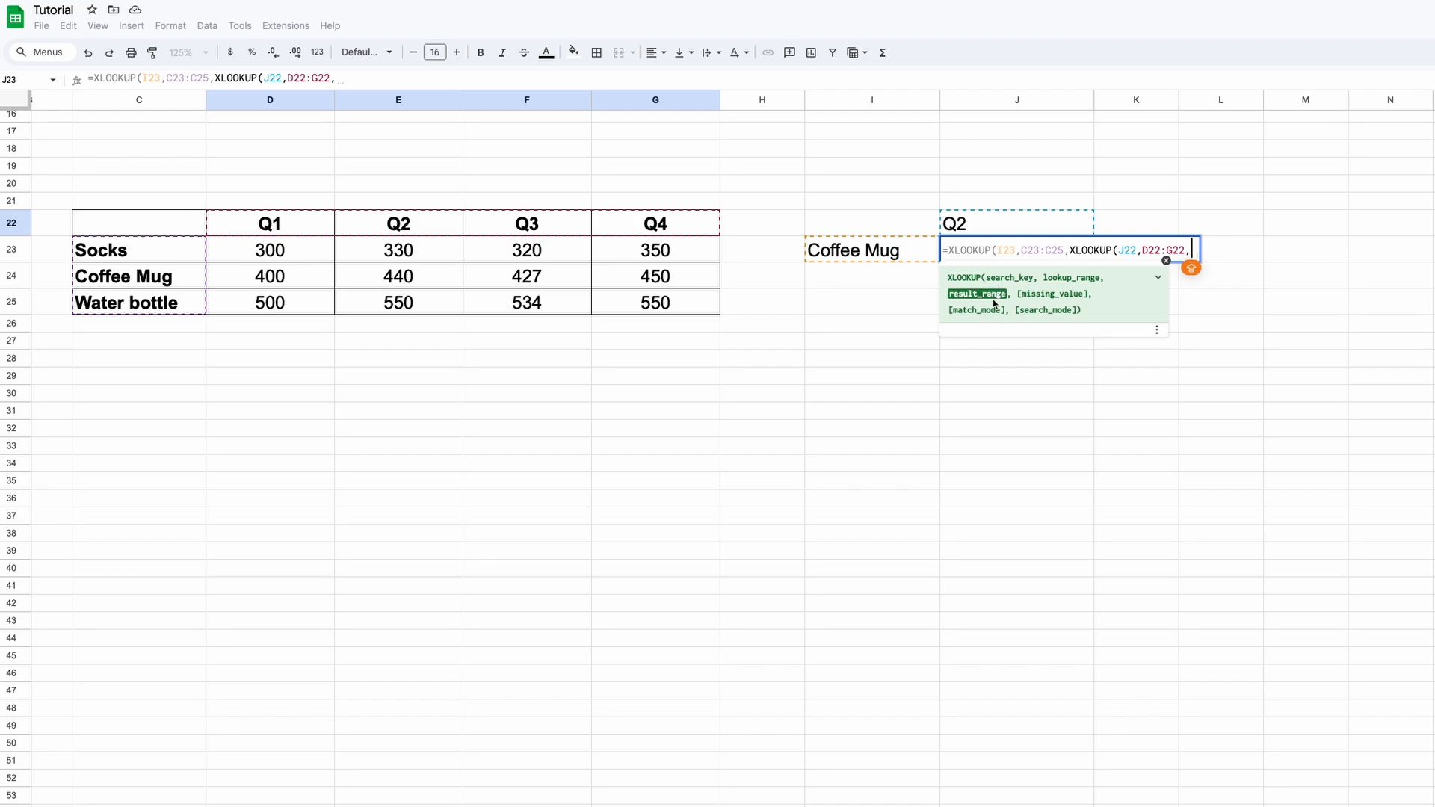
pyautogui.moveTo(286, 250); pyautogui.dragTo(438, 263)
pyautogui.moveTo(647, 285); pyautogui.dragTo(652, 304)
pyautogui.write(',')
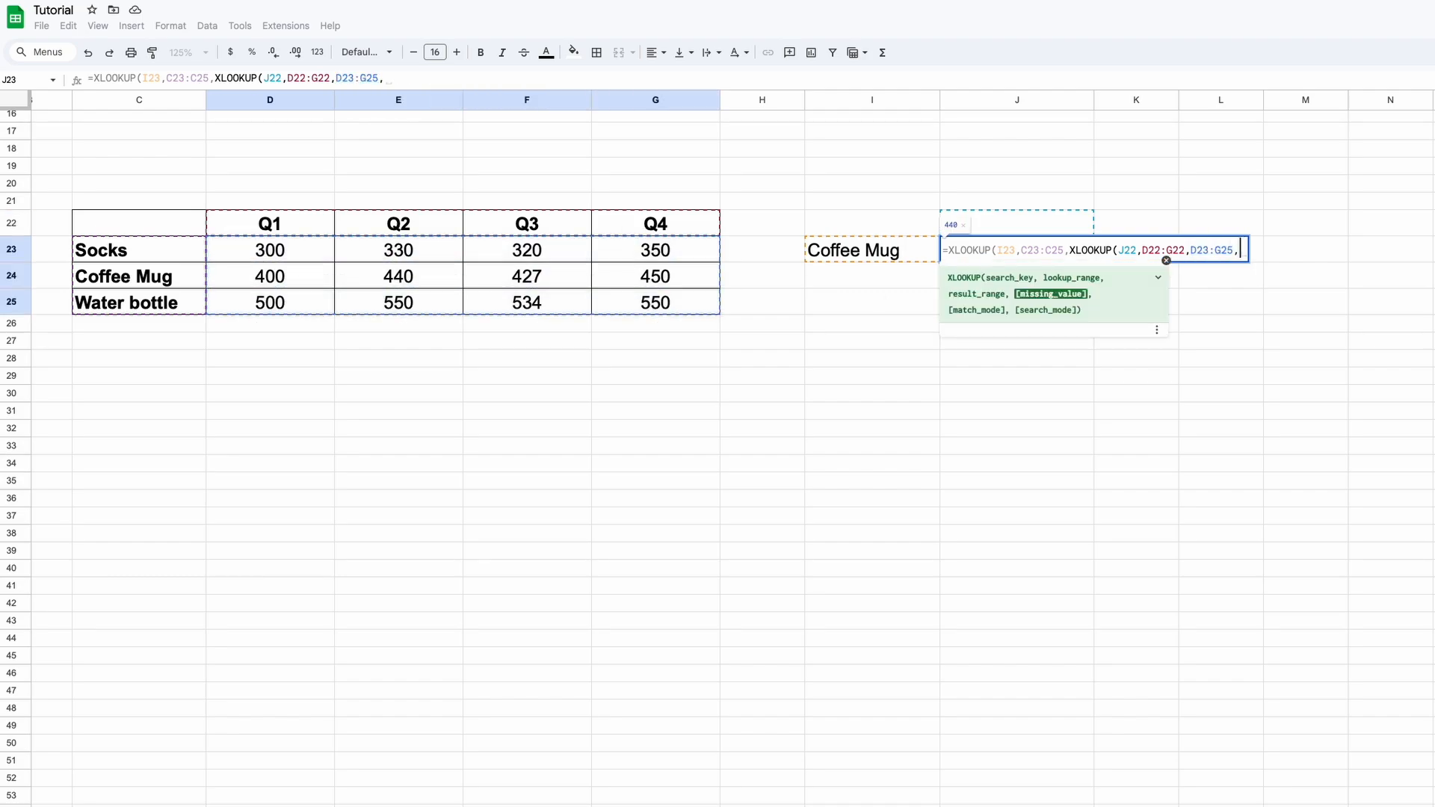
# Complete the nested XLOOKUP in J23 with missing value "CHECK", match mode FALSE and search mode 1, and center J22:J23
pyautogui.write('"CHECK"')
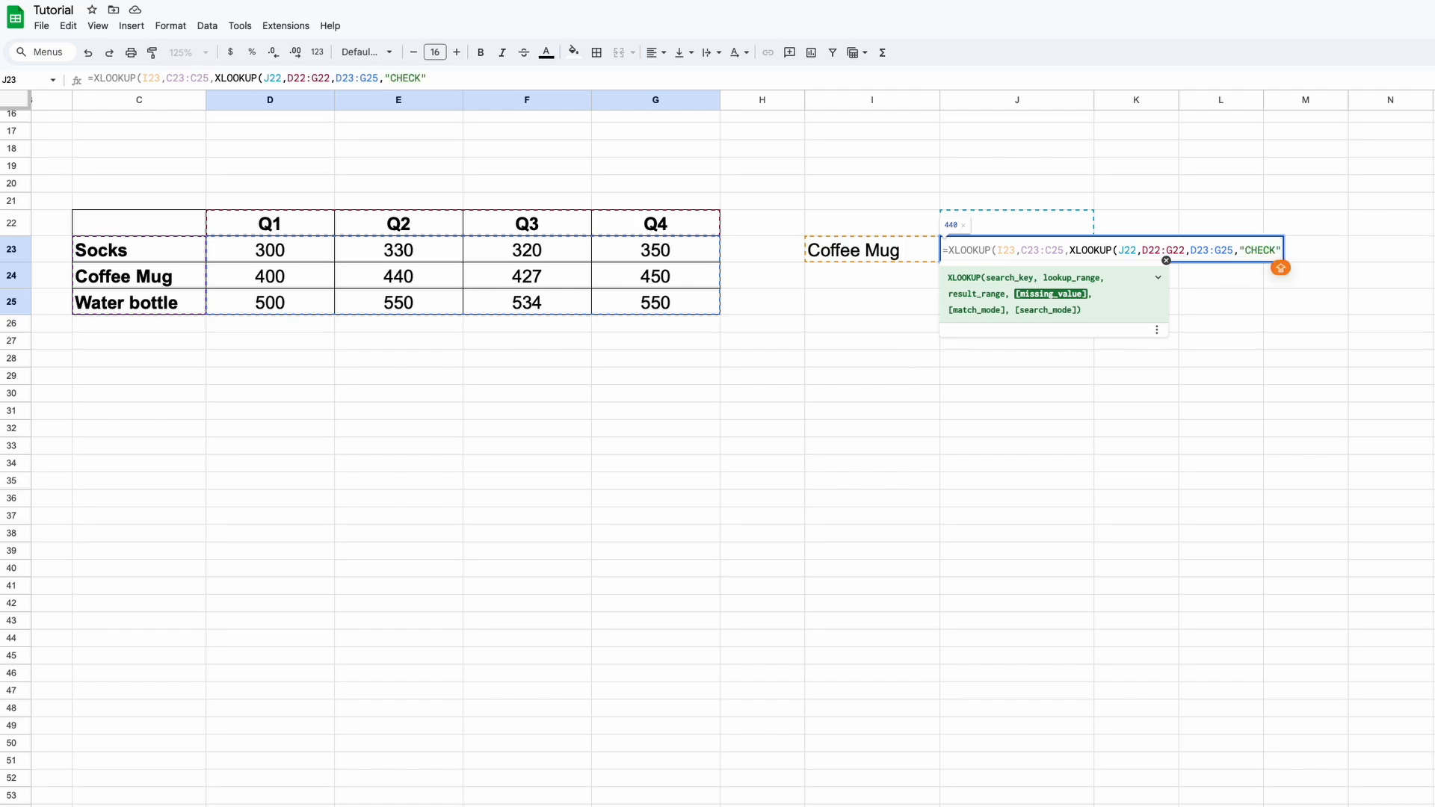
pyautogui.write(',FAL')
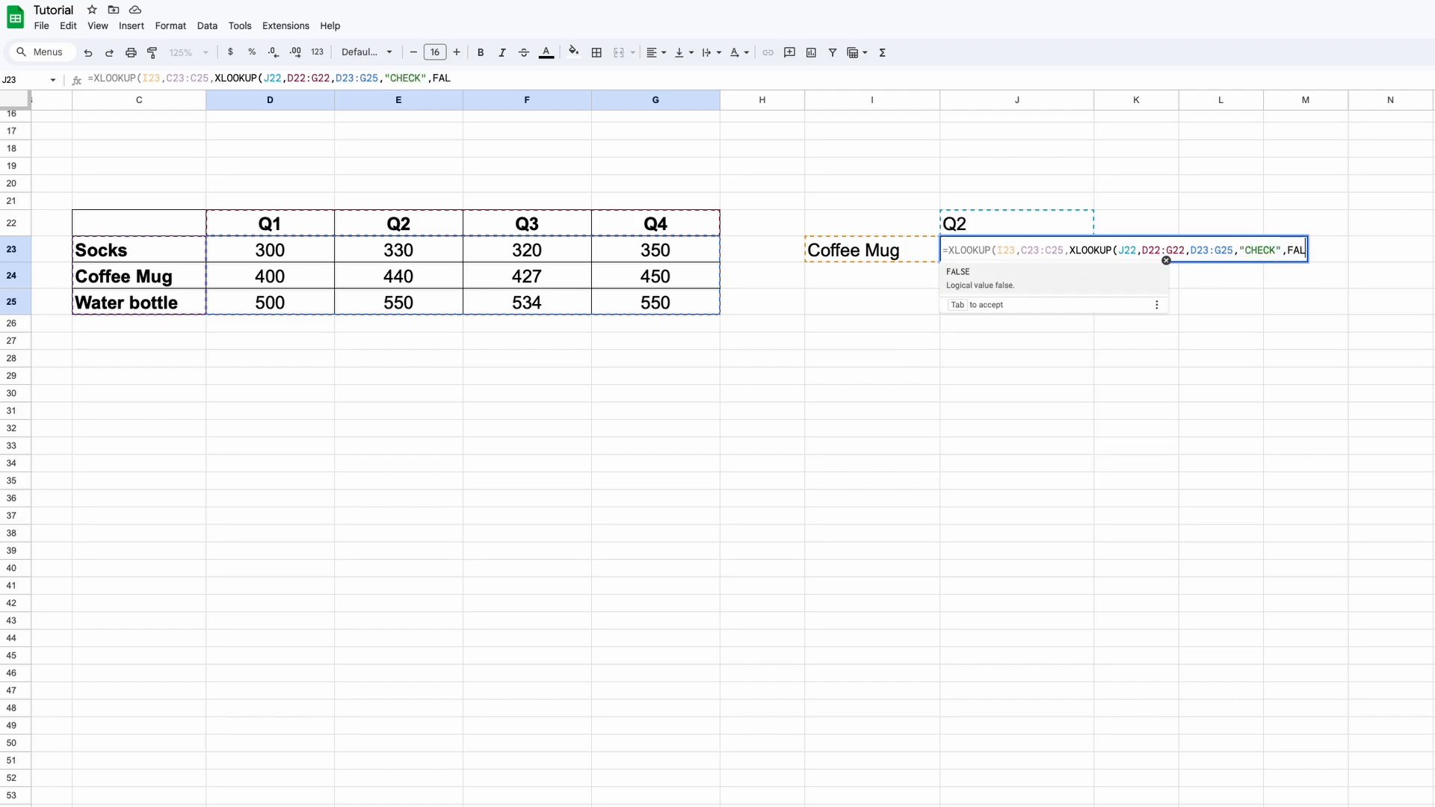
pyautogui.write('SE,')
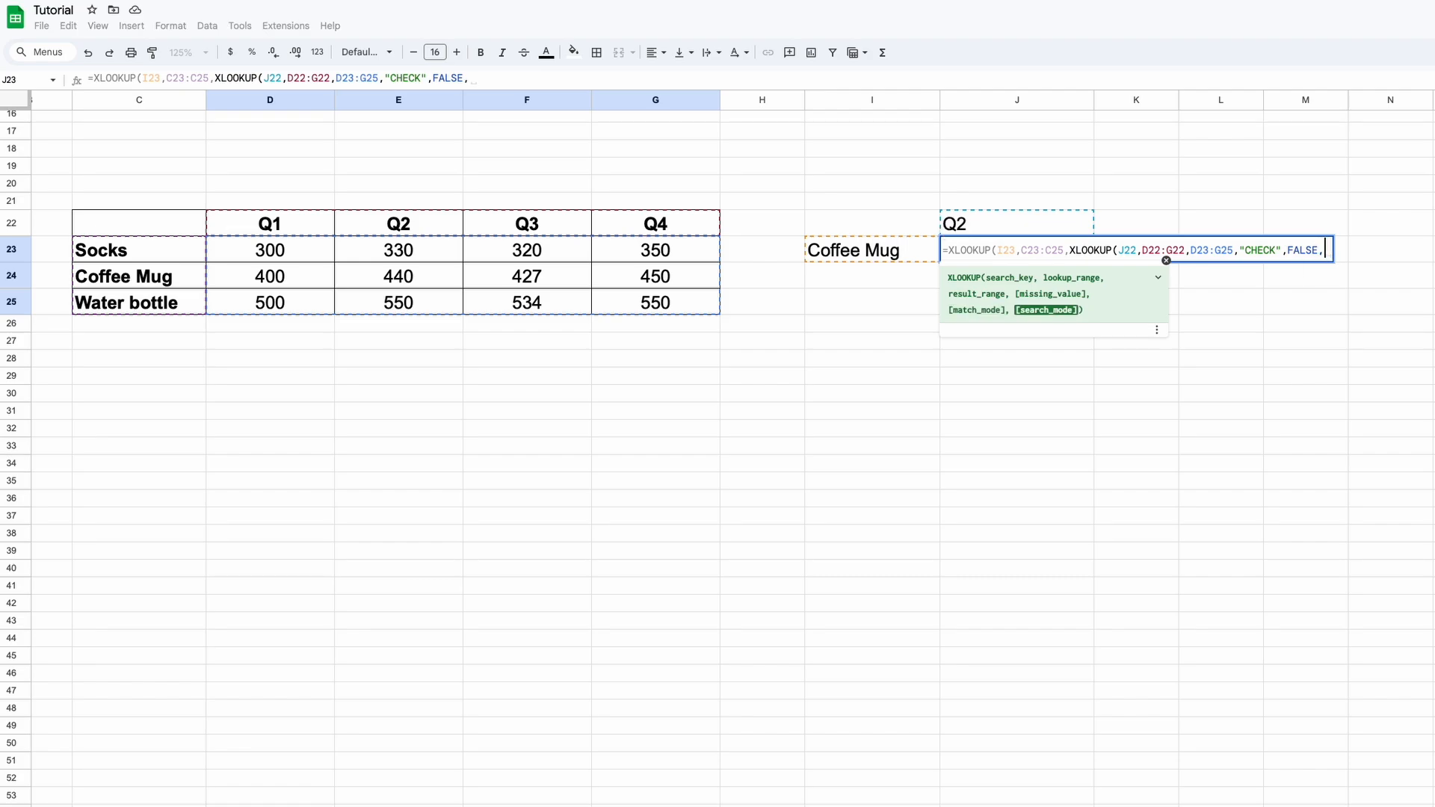
pyautogui.write('1))')
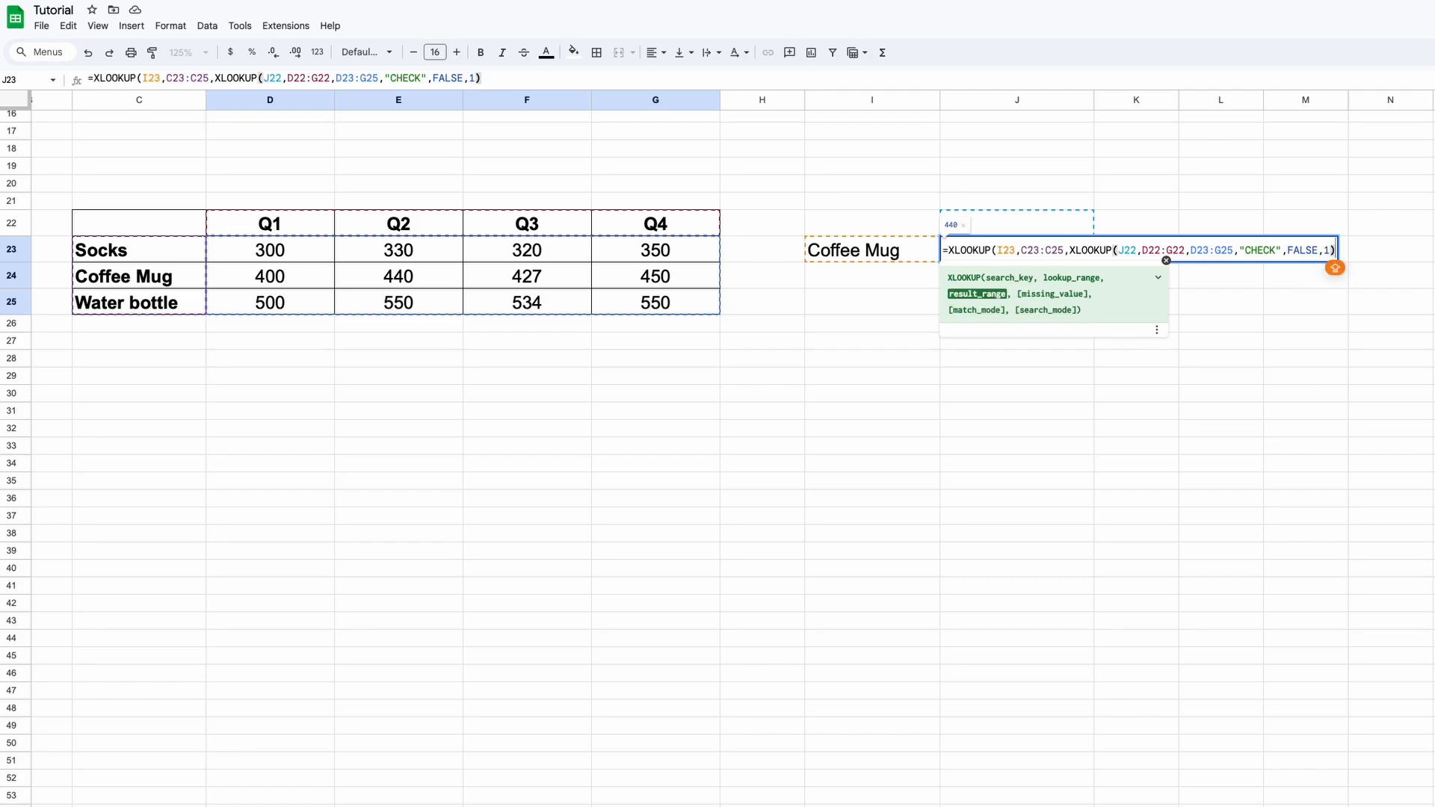
pyautogui.press('Return')
pyautogui.press('Up')
pyautogui.click(655, 52)
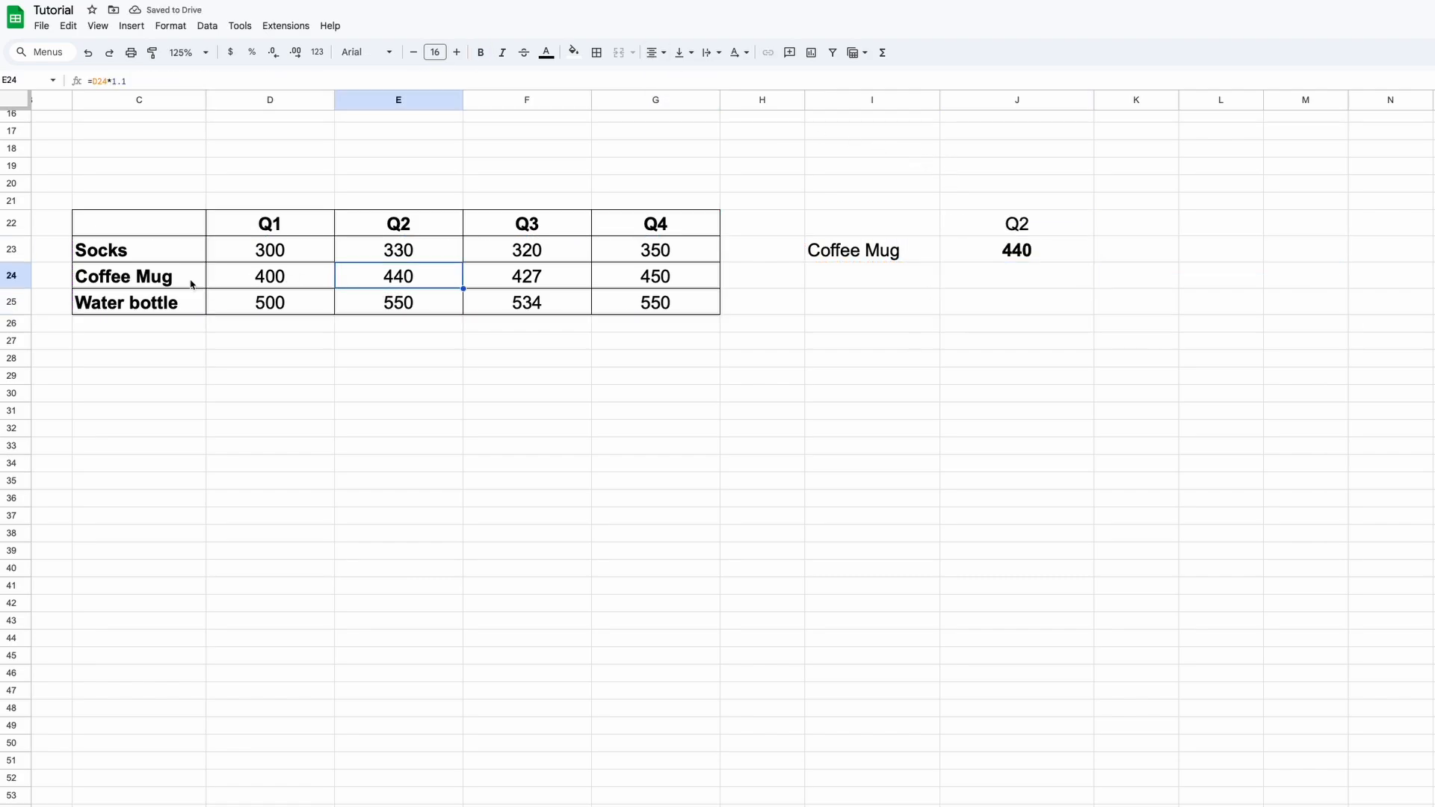
# Highlight Coffee Mug in C24, Q2 in E22 and their intersecting cell E24 to compare with the result in J23
pyautogui.click(192, 284)
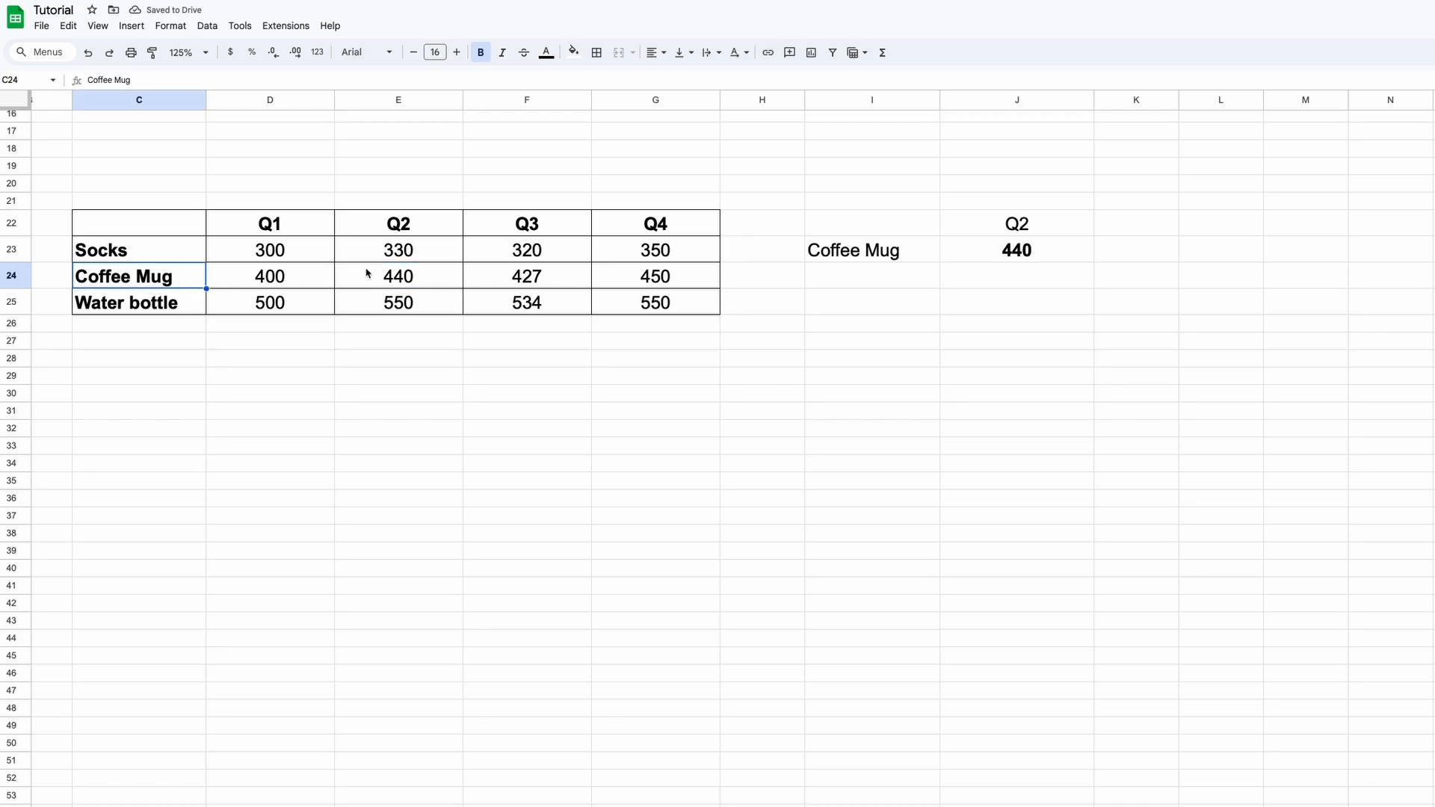
pyautogui.keyDown('ctrl'); pyautogui.click(417, 226); pyautogui.keyUp('ctrl')
pyautogui.keyDown('ctrl'); pyautogui.click(415, 279); pyautogui.keyUp('ctrl')
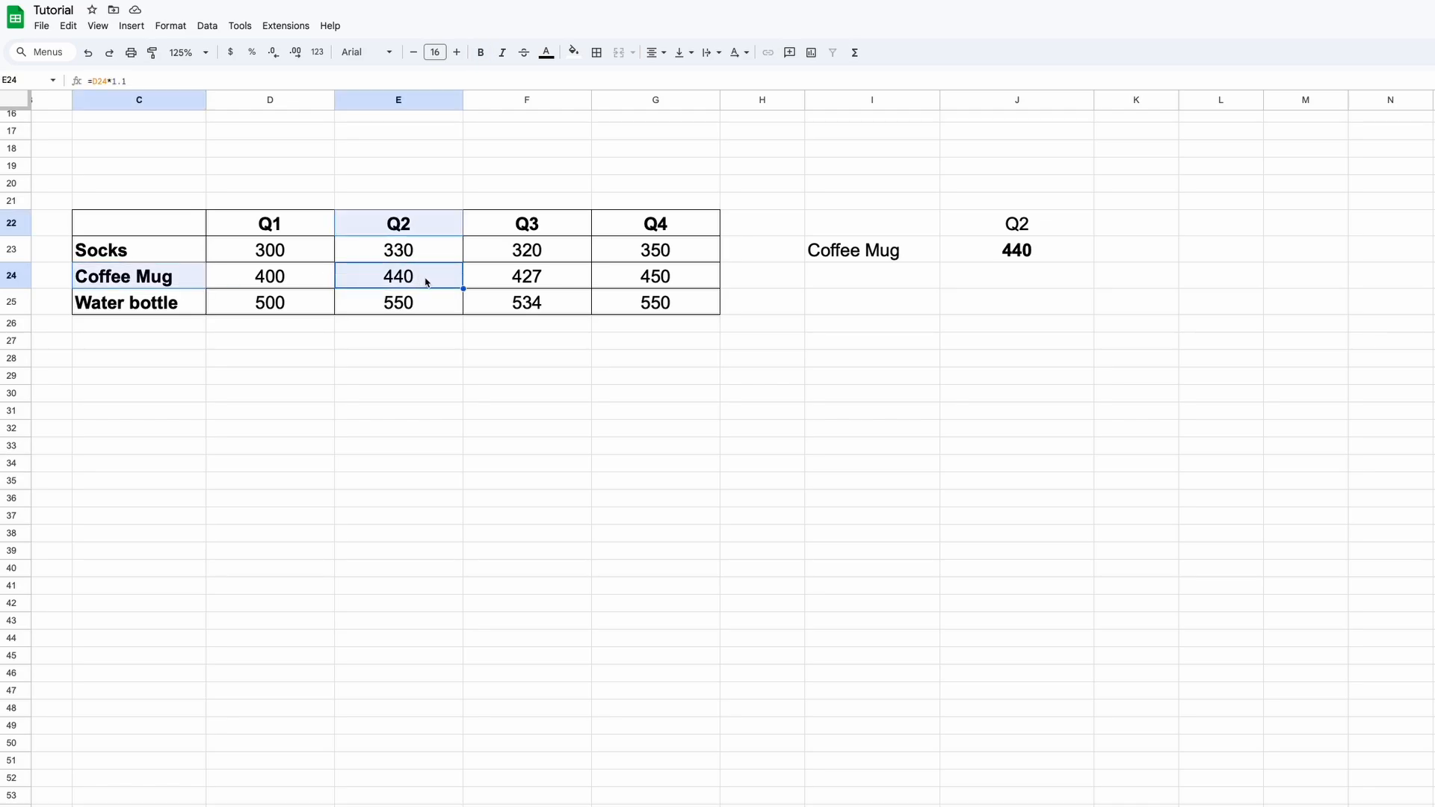
pyautogui.click(1045, 247)
# Change the quarter criterion in J22 to Q3 and compare the result with Coffee Mug's Q3 value in F24
pyautogui.click(1048, 224)
pyautogui.scroll(-1, 1132, 176)
pyautogui.write('Q3')
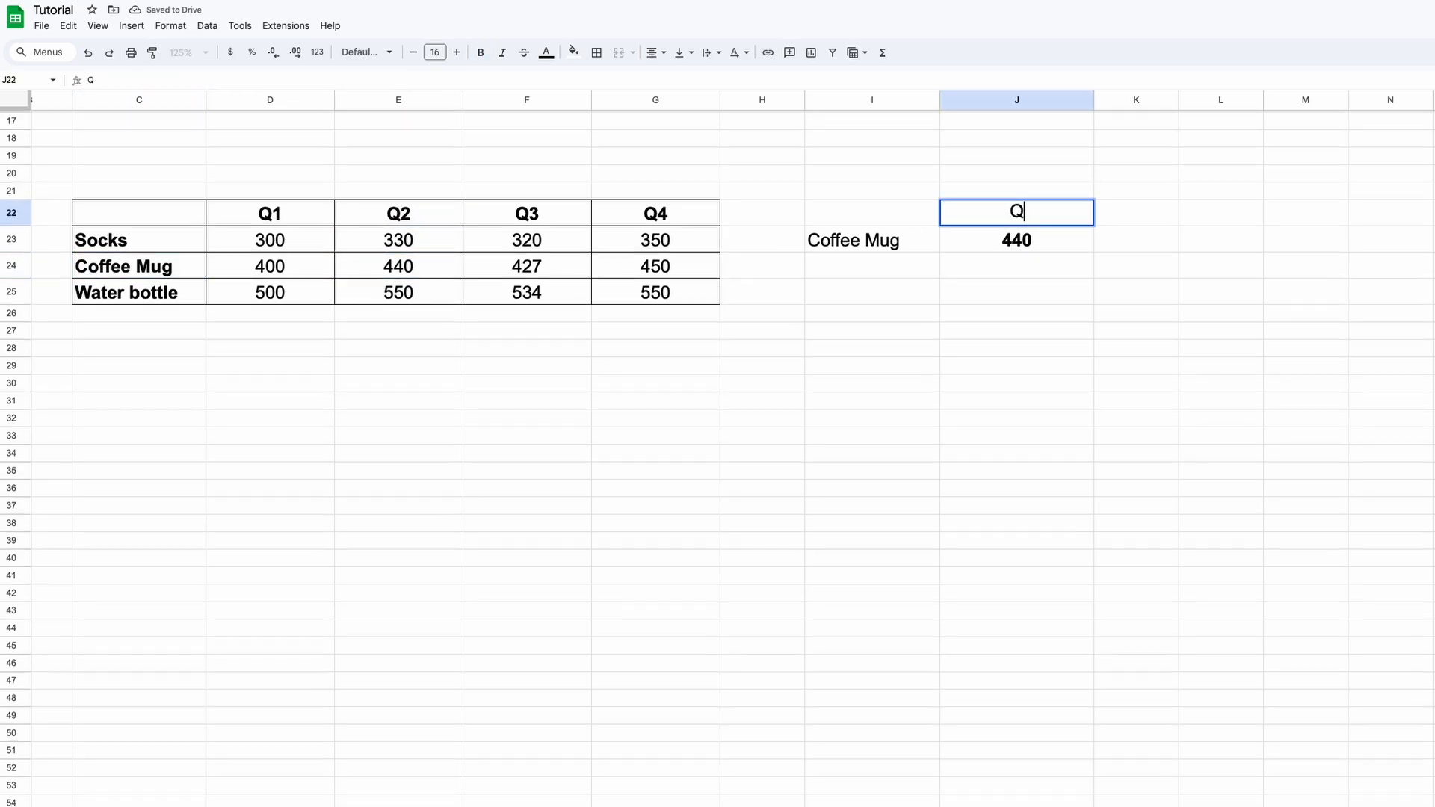
pyautogui.press('Return')
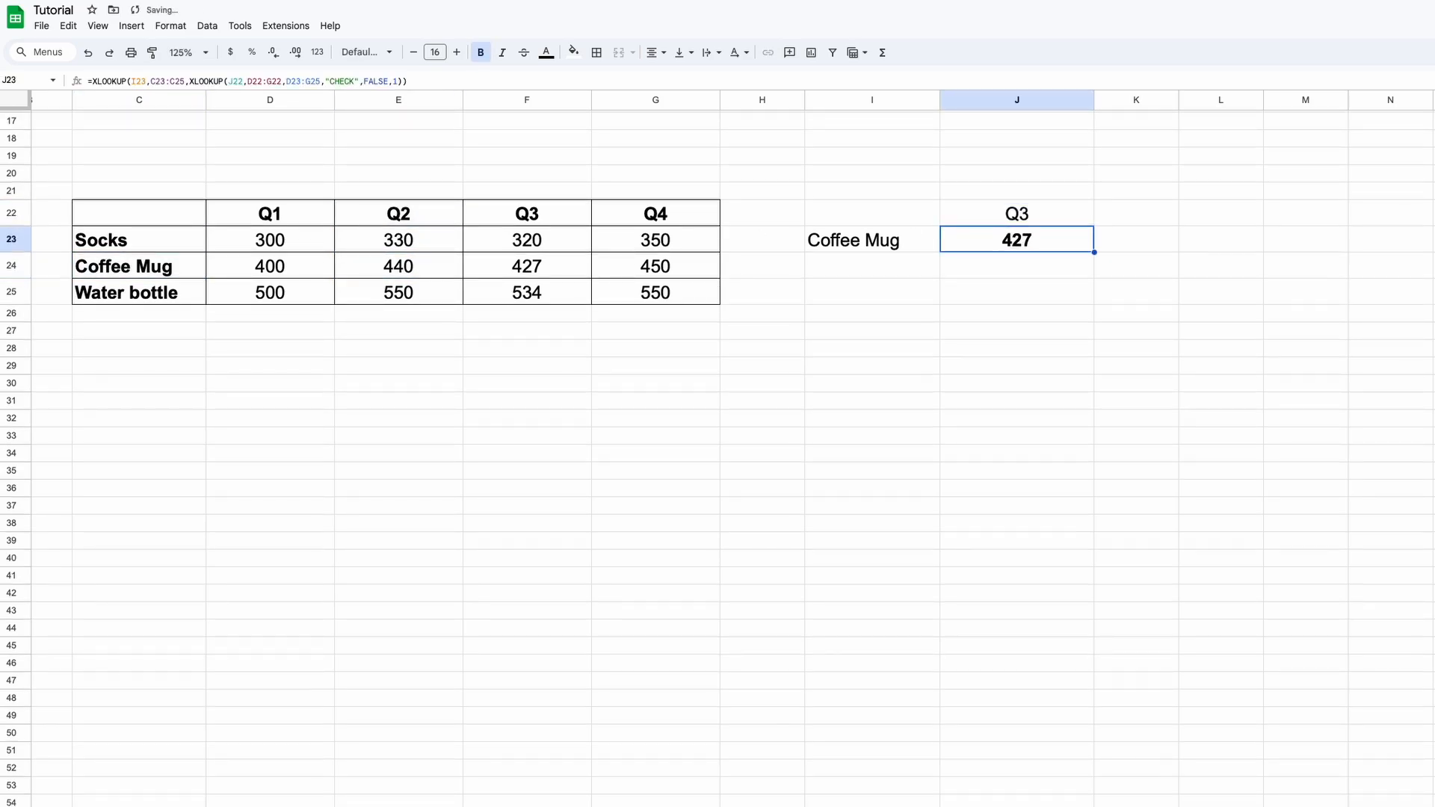
pyautogui.click(576, 266)
# Change the product criterion in I23 to WATER BOTTLE
pyautogui.click(894, 243)
pyautogui.write('WA')
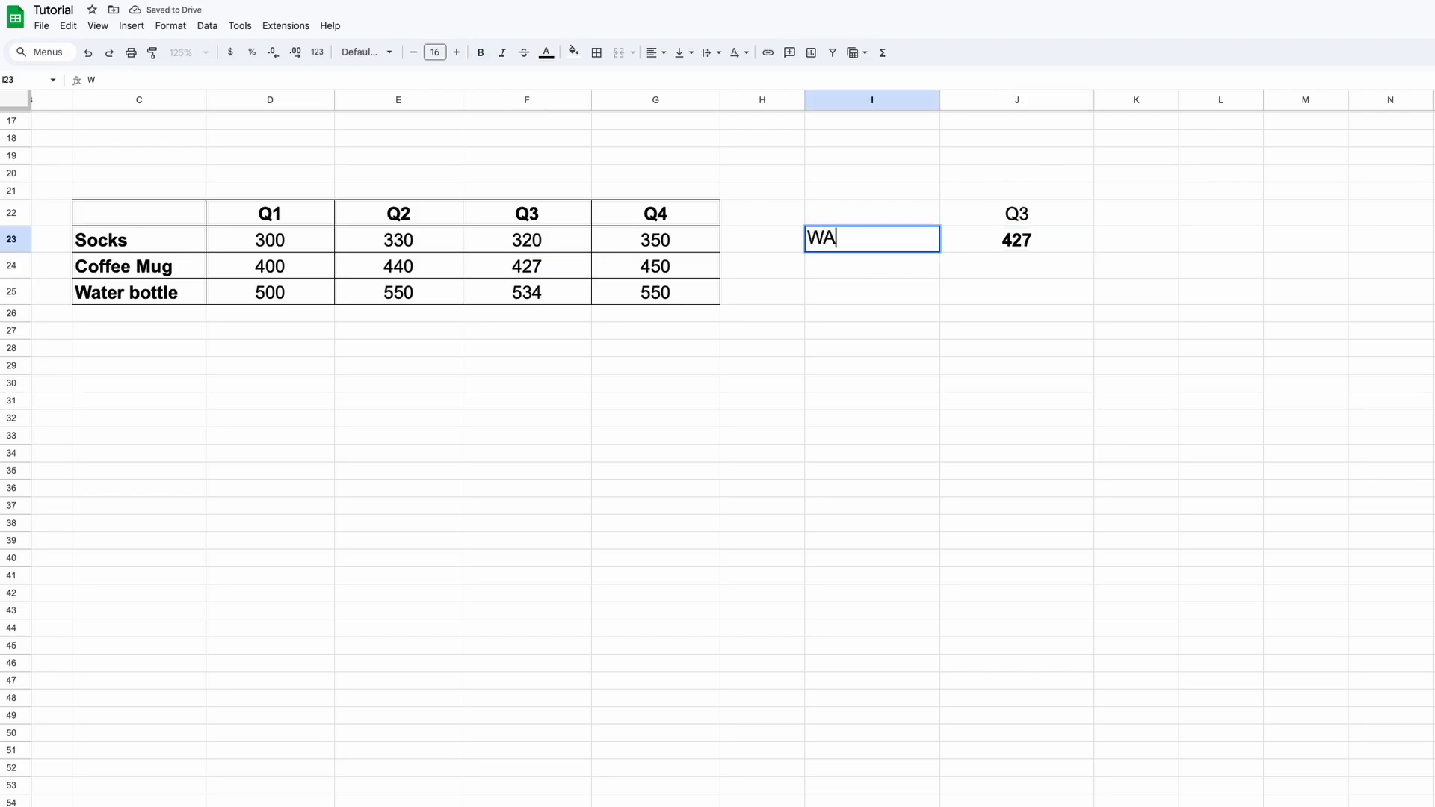
pyautogui.write('TER BOTTLE')
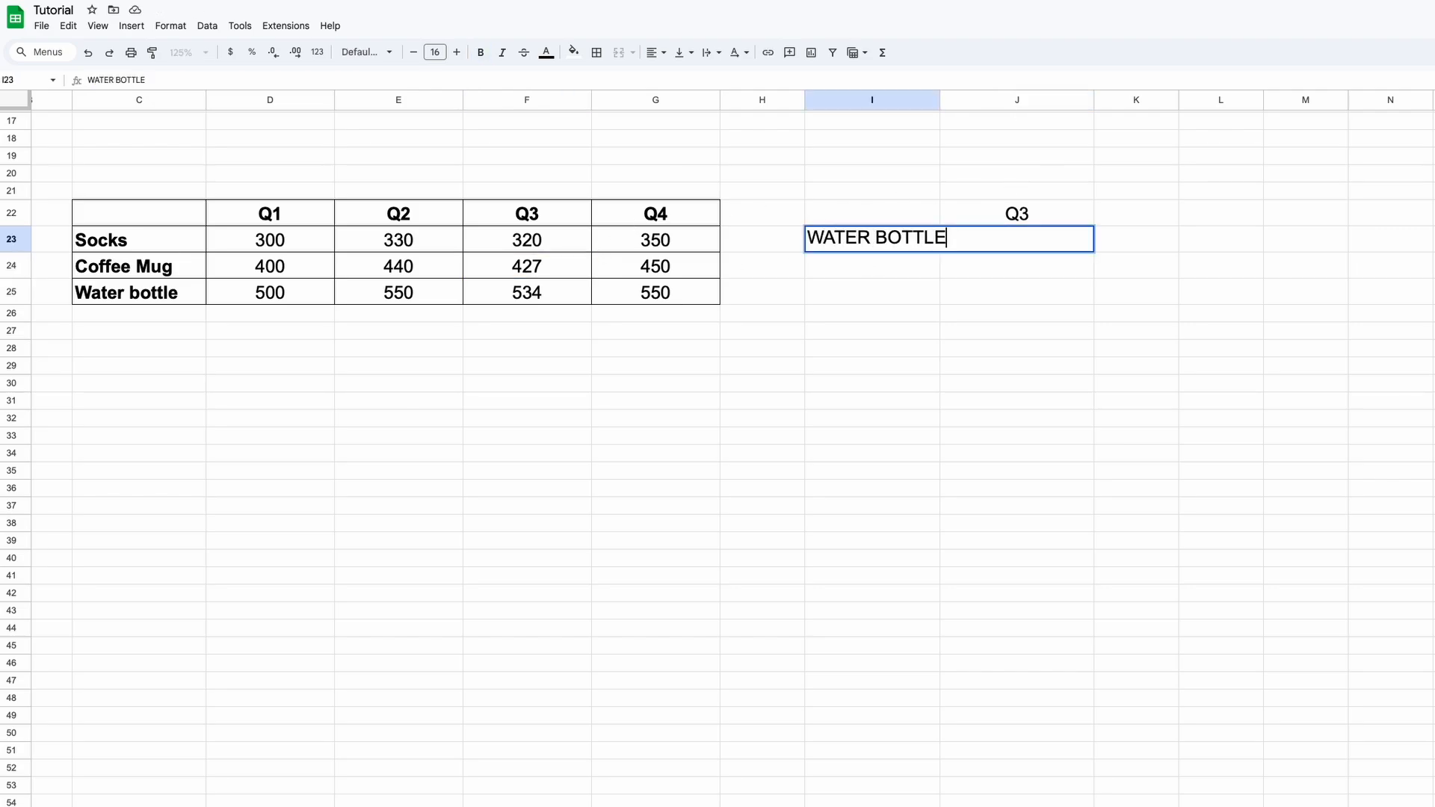
pyautogui.press('Return')
# Change the product criterion in I23 to Socks and compare the result in J23 with the Q3 value in F23
pyautogui.press('Up')
pyautogui.write('Socks')
pyautogui.press('Return')
pyautogui.press('Up')
pyautogui.press('Right')
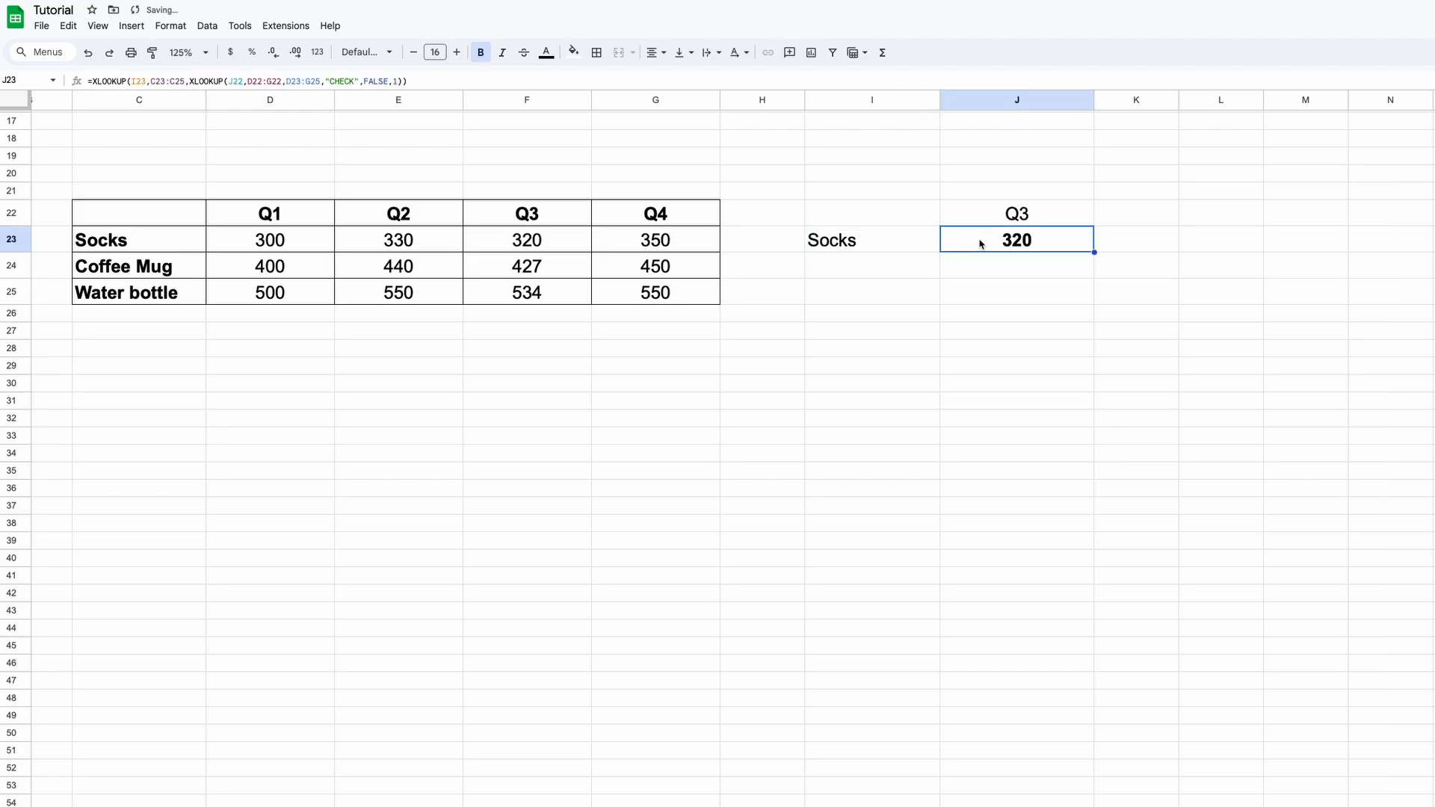
pyautogui.click(579, 249)
# Change the quarter criterion in J22 to Q4
pyautogui.click(1034, 219)
pyautogui.write('Q4')
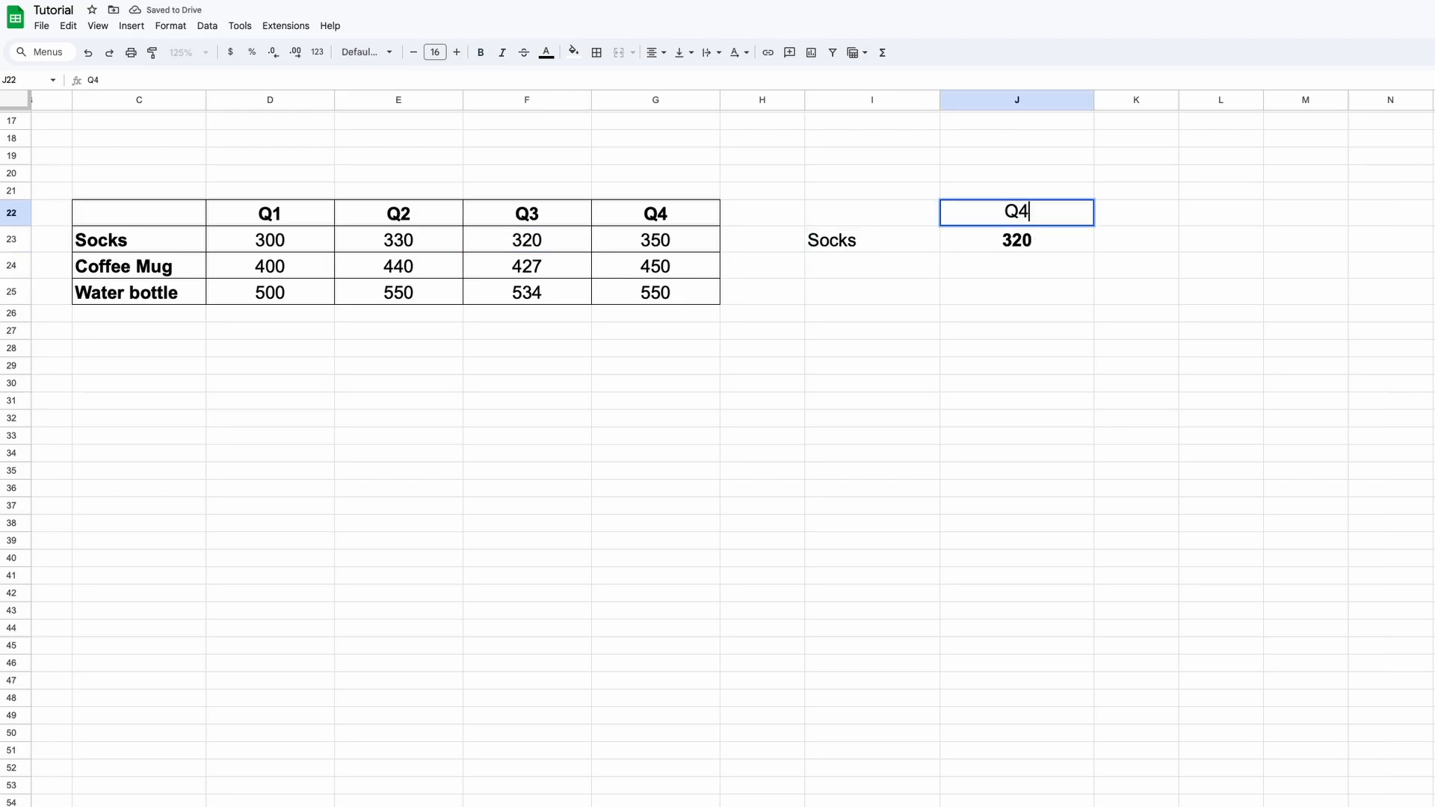
pyautogui.press('Return')
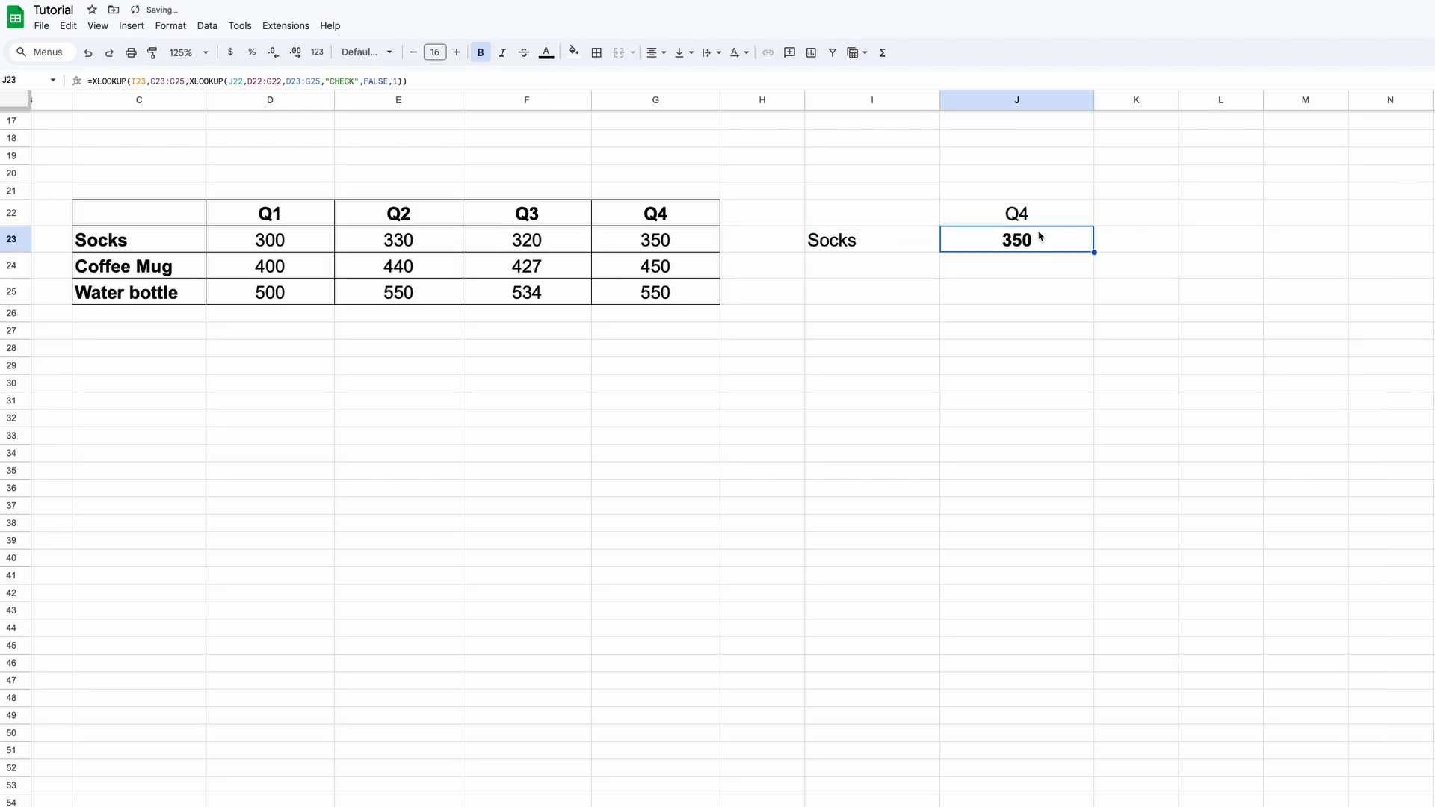